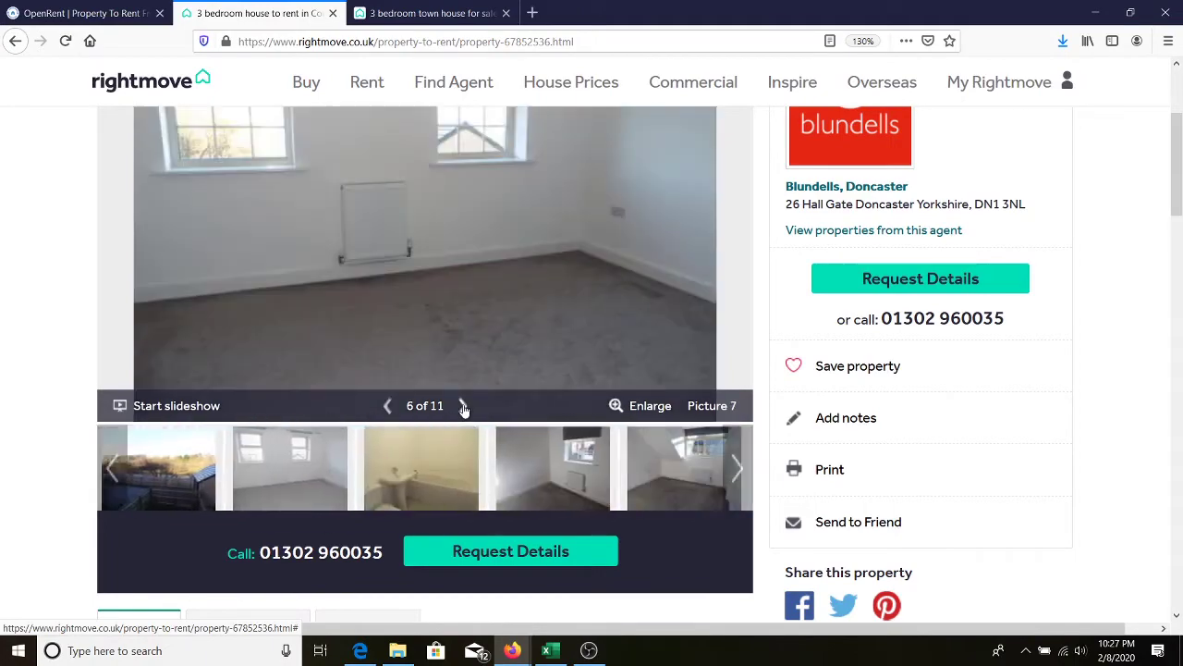
Return from the Comelybank Drive listing to the S64 0DH rental results and look over the neighbouring listings
click(464, 407)
click(11, 46)
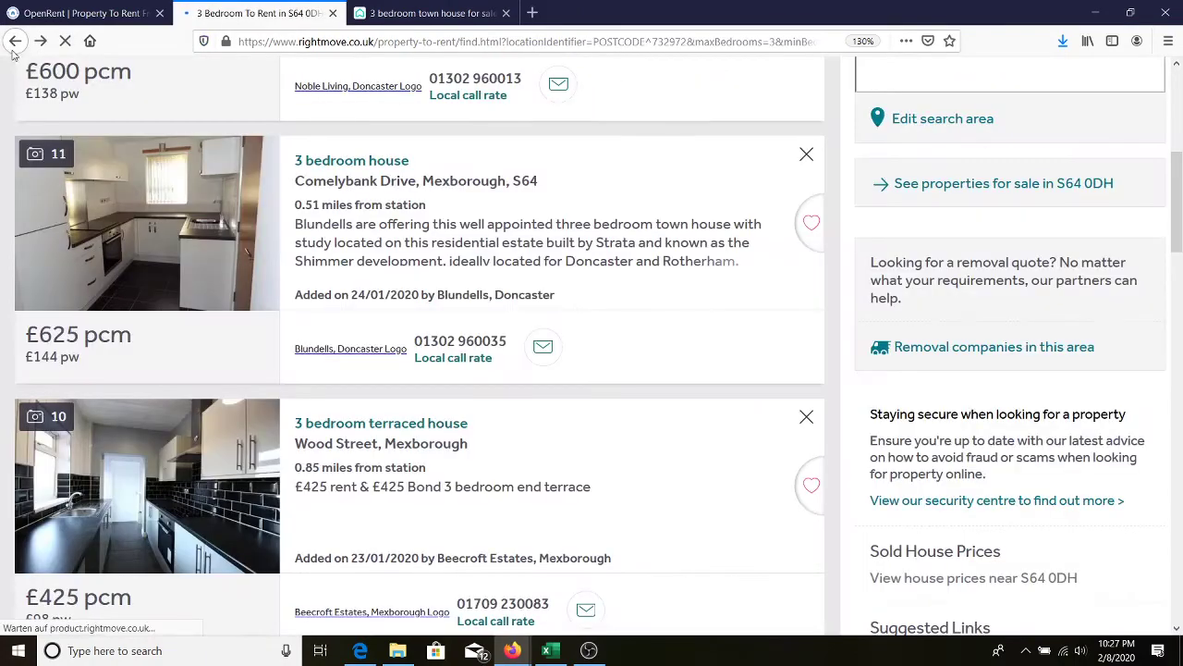
scroll(121, 364, down, 3)
scroll(161, 320, up, 2)
scroll(161, 320, down, 1)
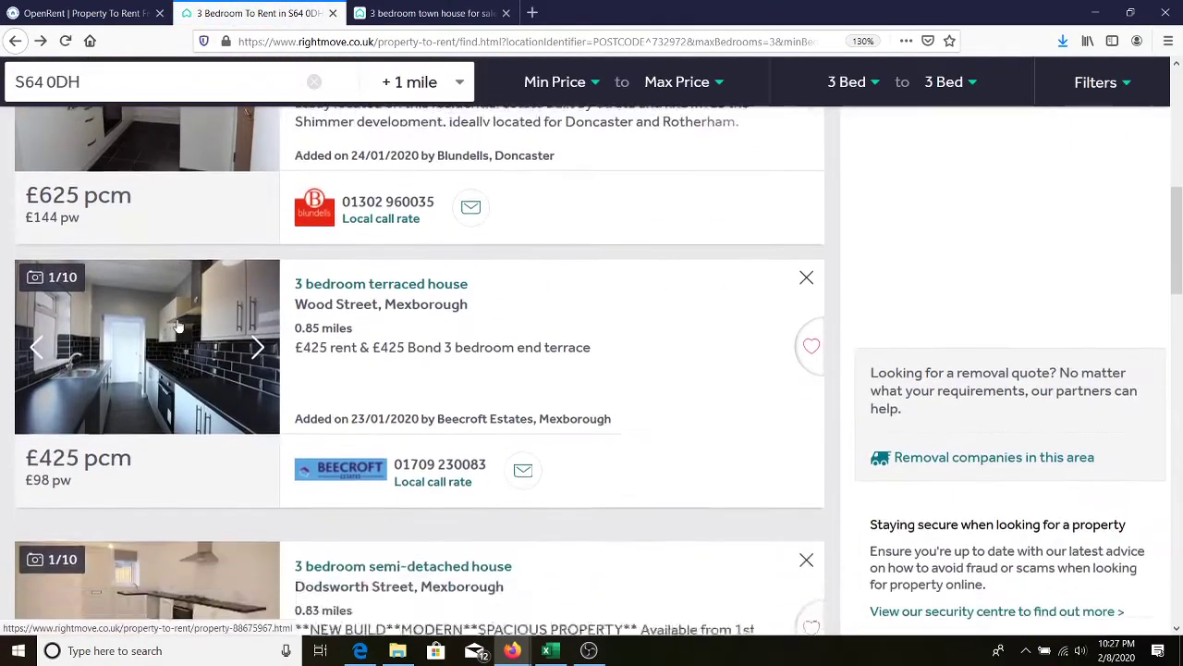
scroll(176, 324, up, 3)
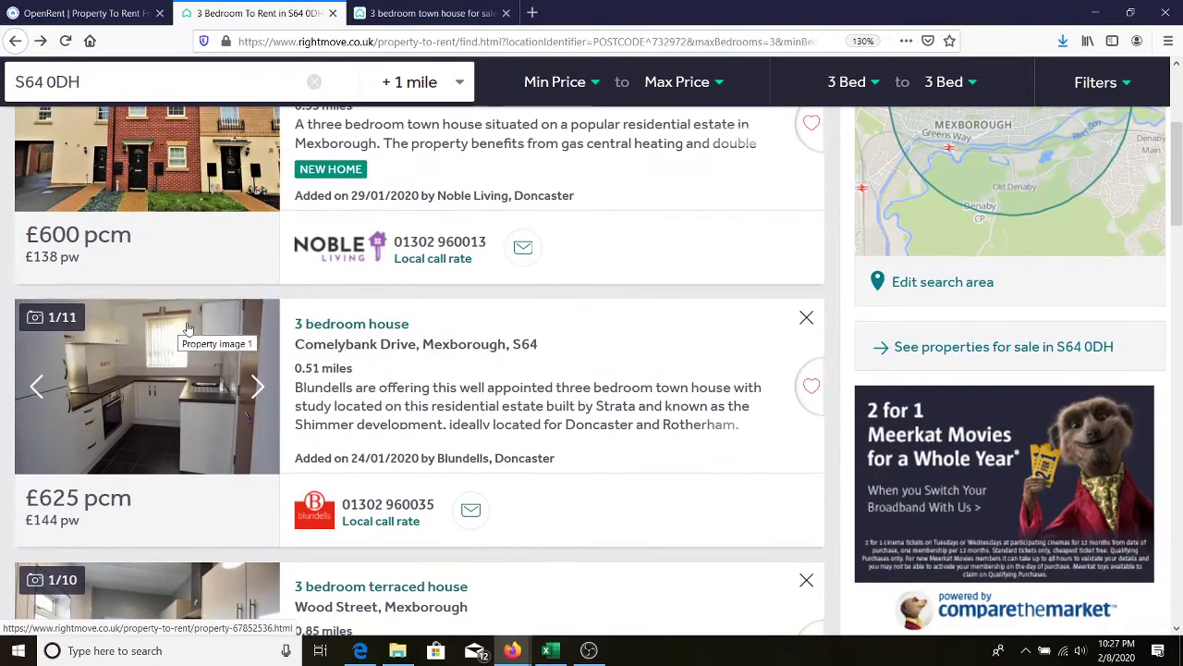
Reopen the £625 pcm Comelybank Drive house listing and view its photos through to the last one
click(213, 356)
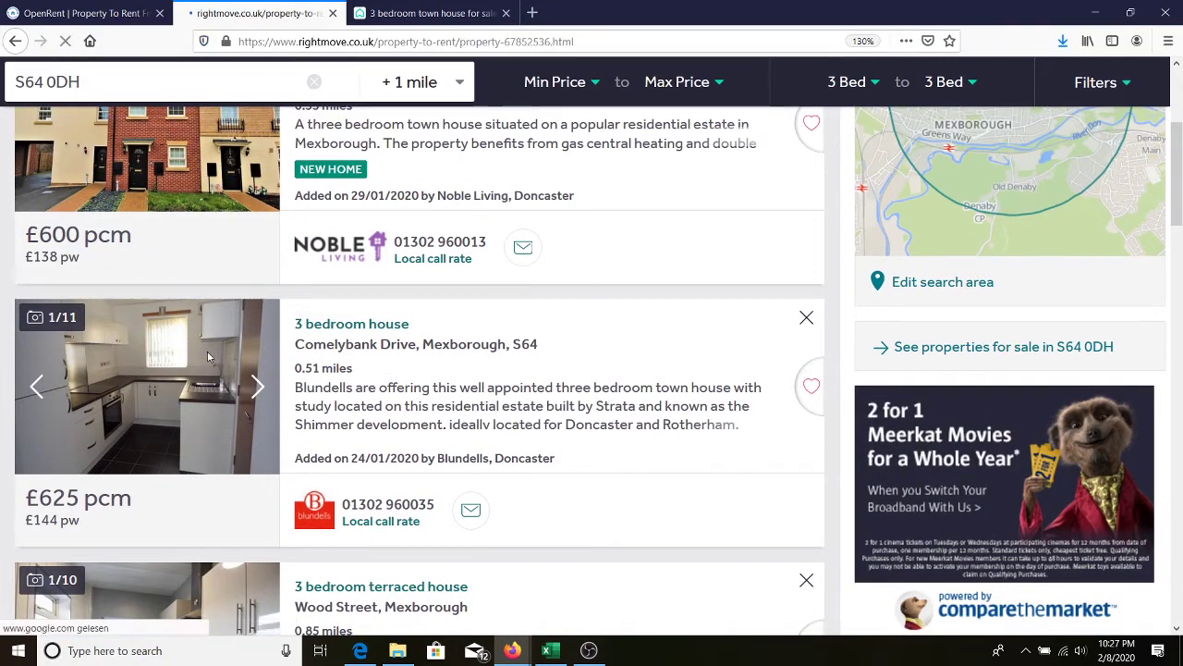
scroll(721, 353, down, 2)
scroll(720, 353, up, 1)
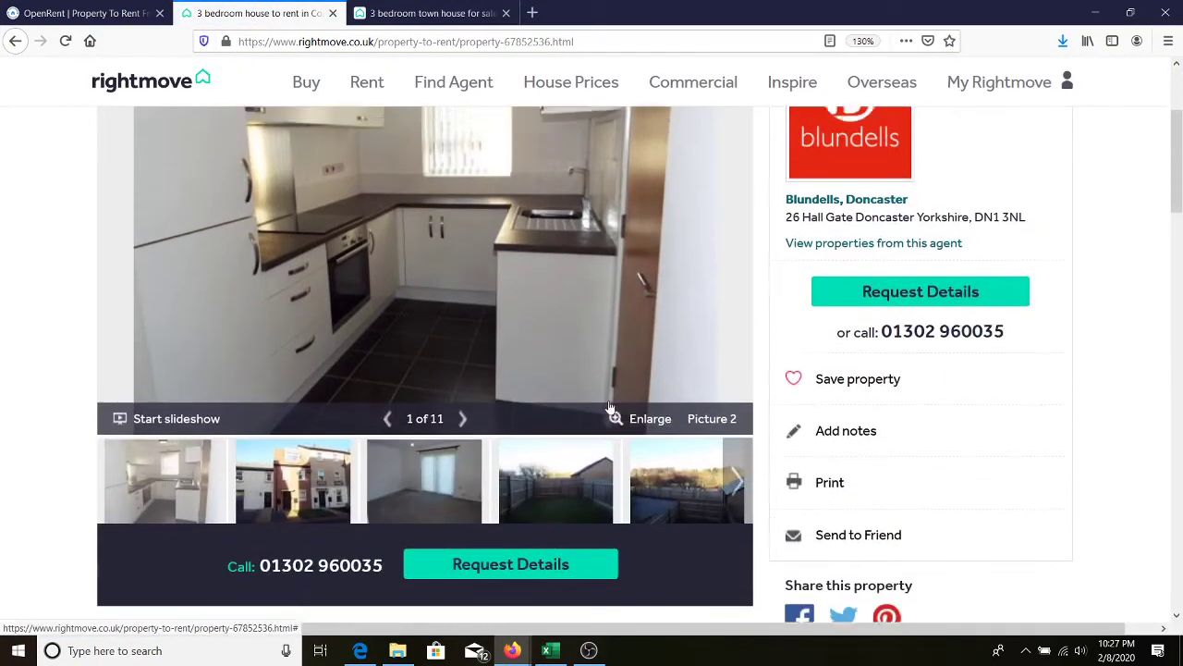
click(464, 513)
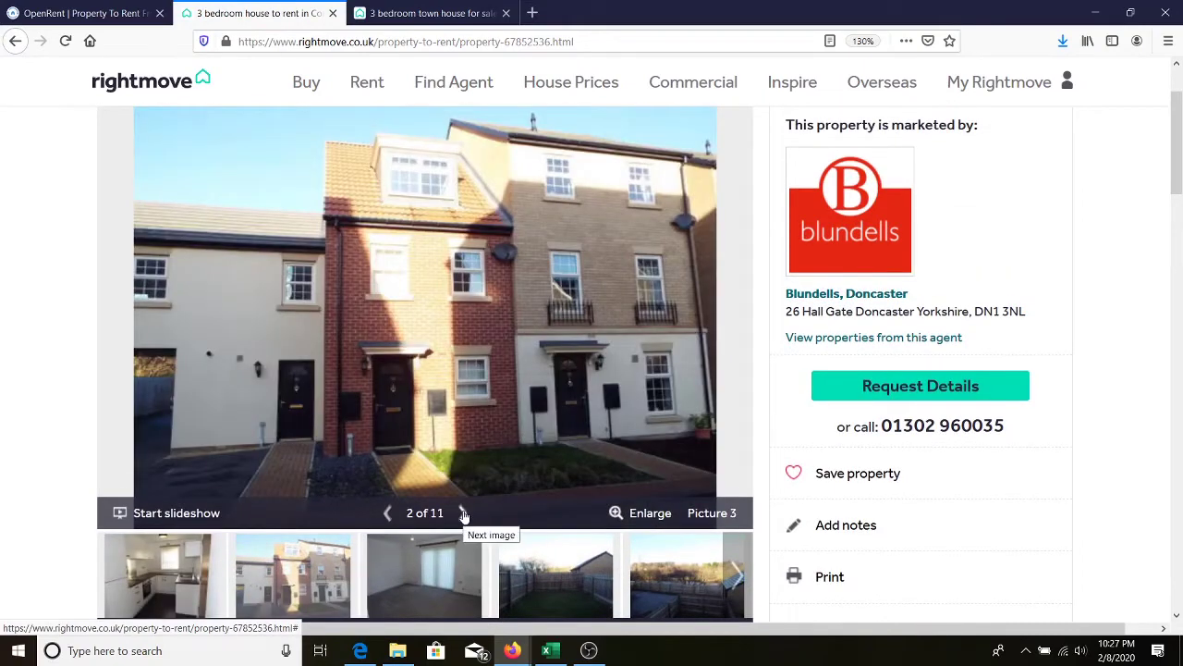
click(465, 513)
click(464, 513)
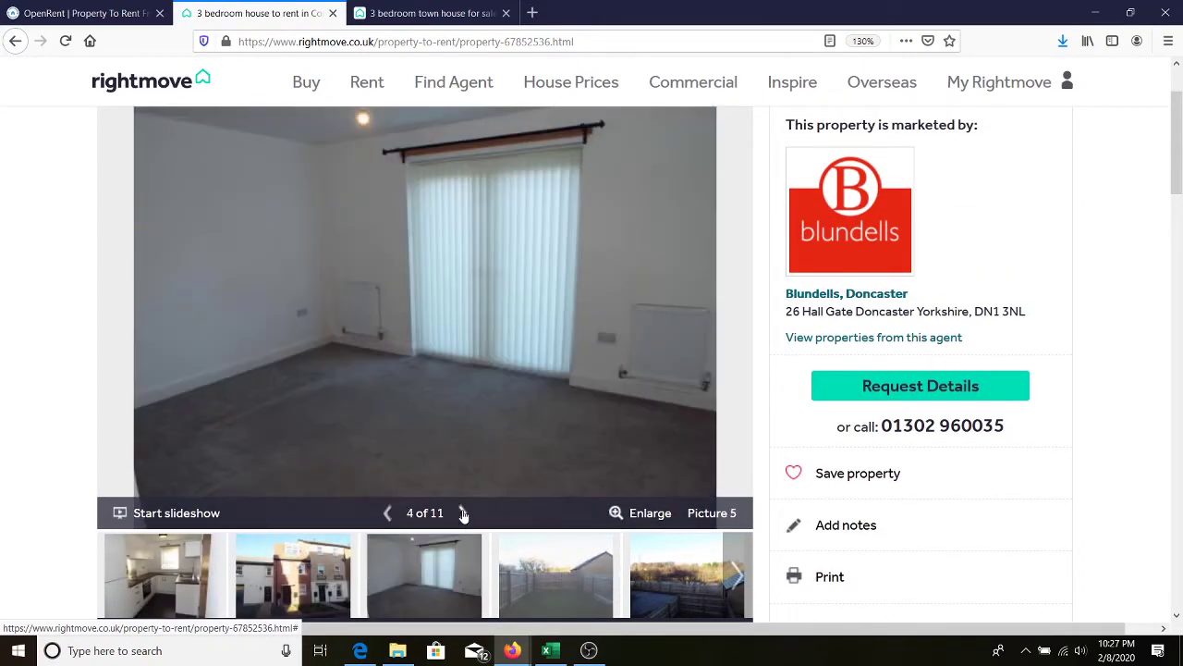
click(464, 513)
click(464, 513)
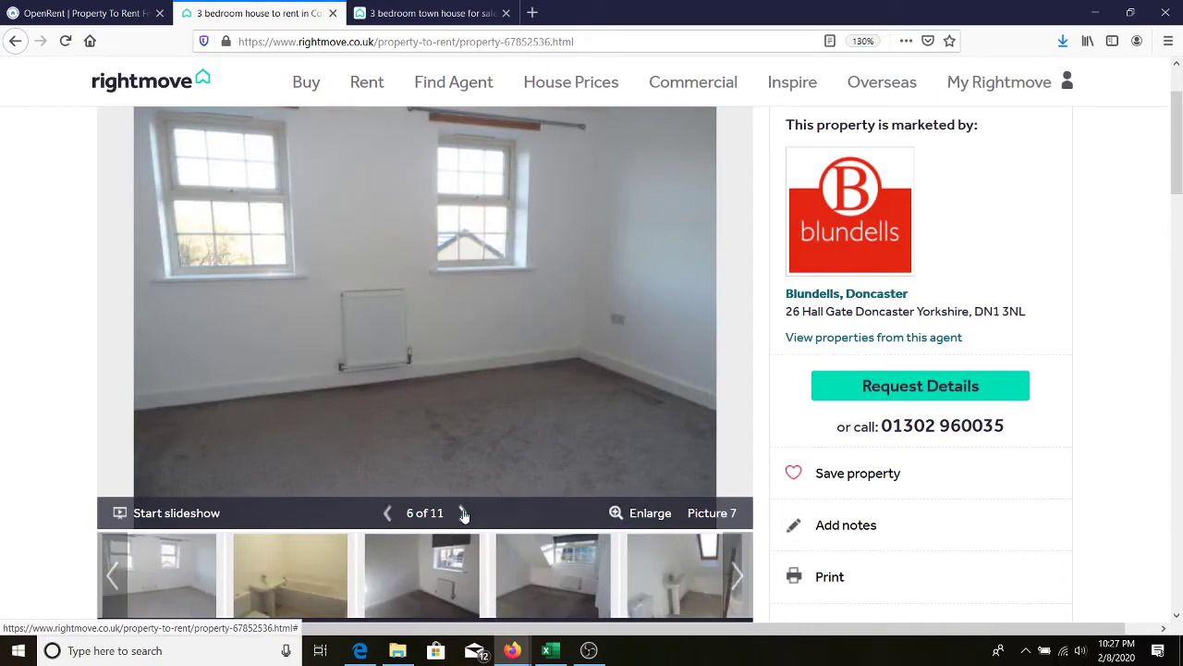
click(464, 514)
click(464, 513)
click(464, 514)
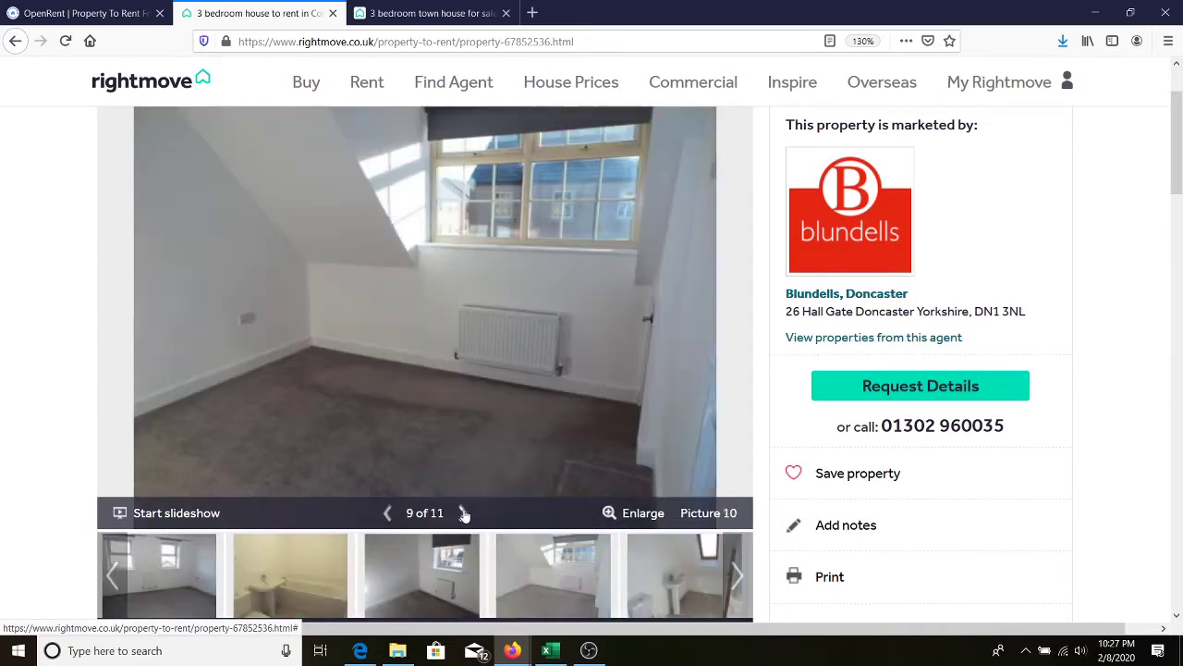
click(464, 513)
click(464, 513)
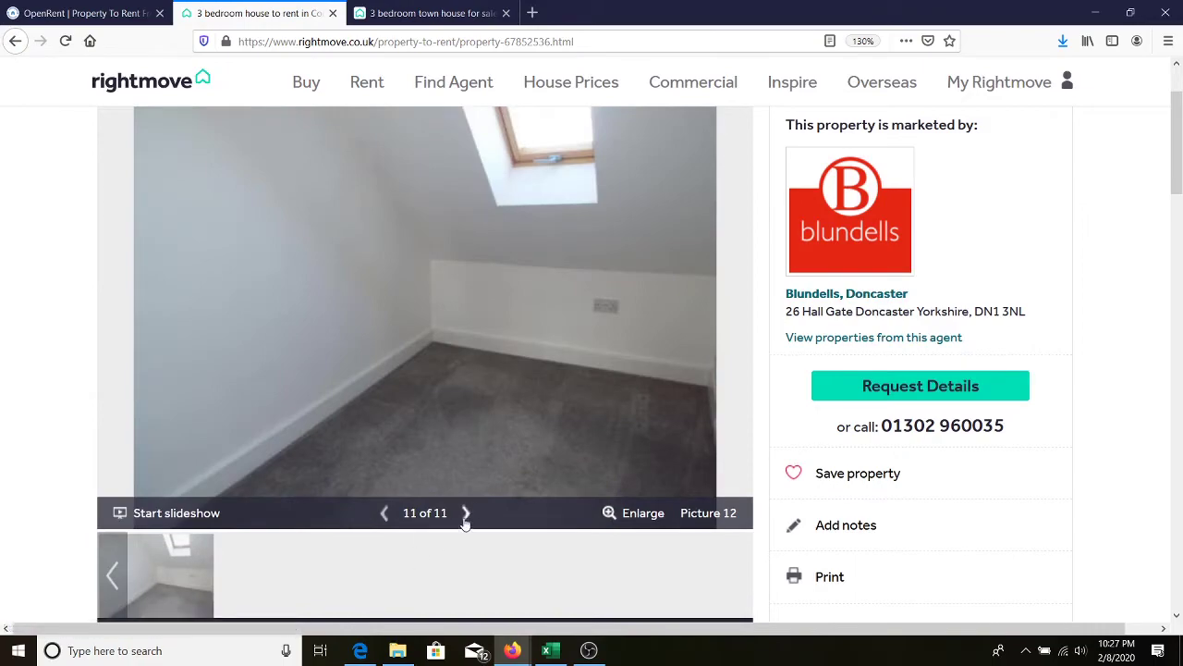
scroll(497, 416, up, 2)
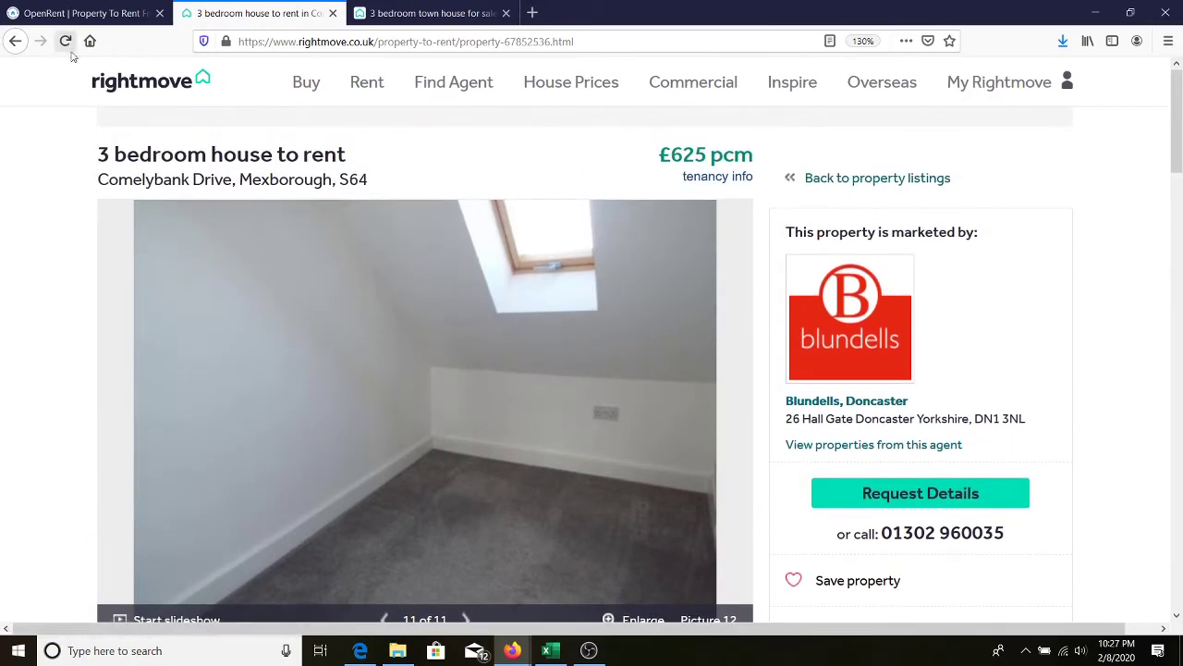
Go back to the rental results and compare the rents and photos of the other three-bedroom houses
click(18, 45)
scroll(244, 426, down, 3)
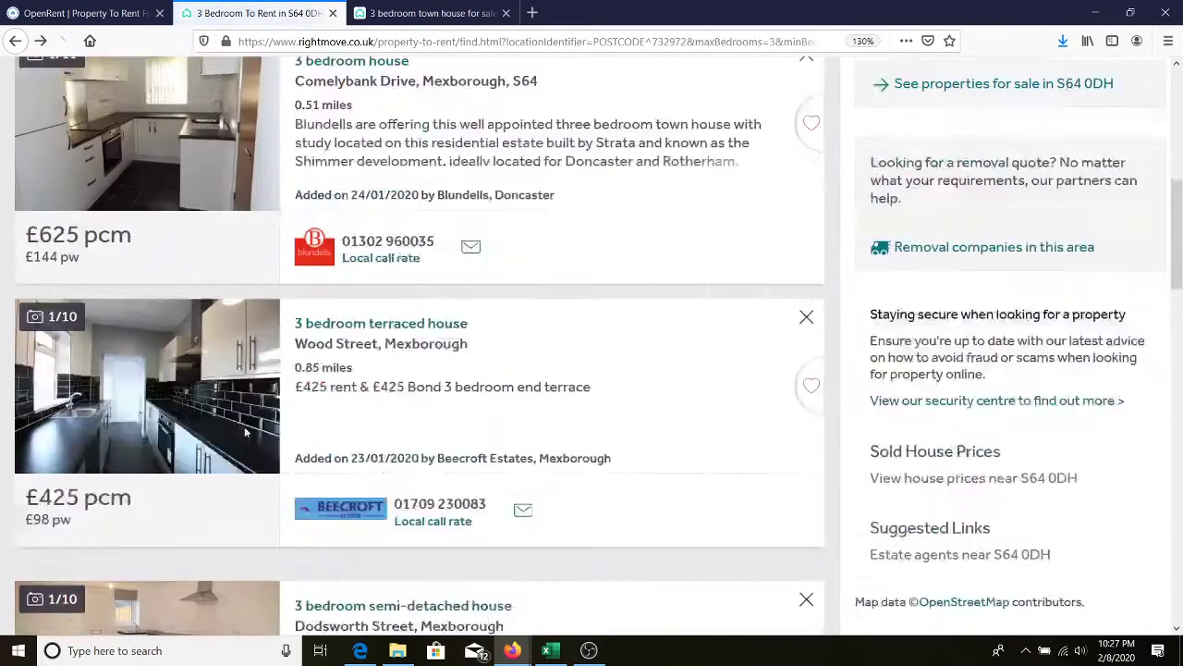
scroll(157, 402, down, 4)
scroll(296, 340, up, 4)
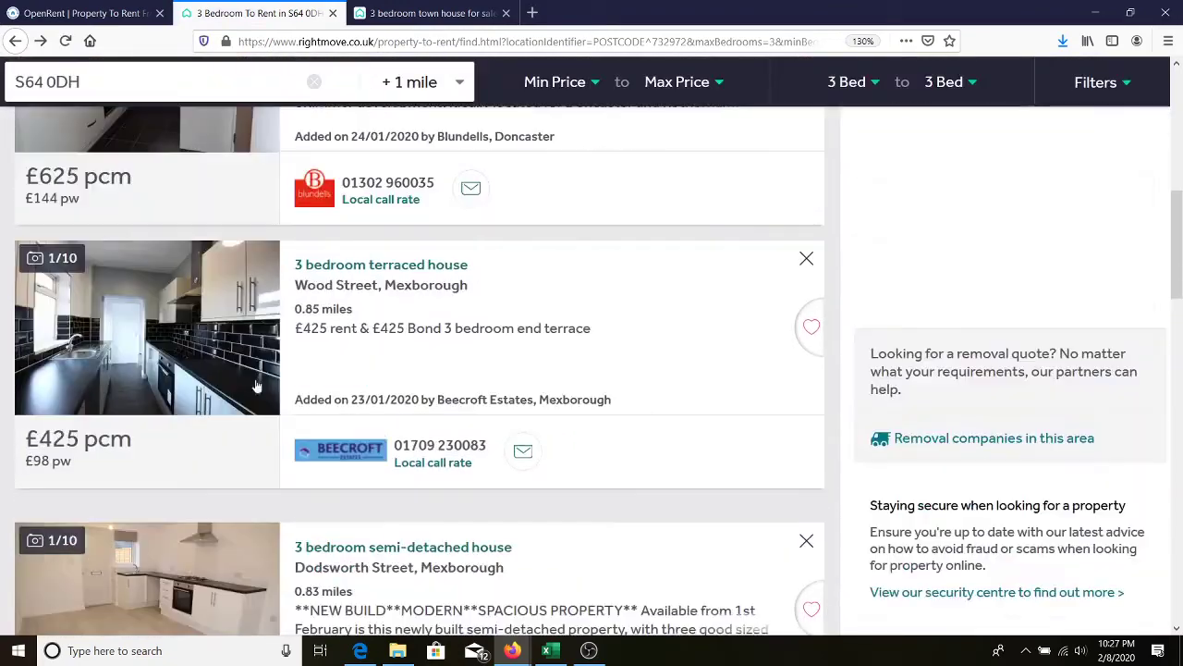
scroll(232, 396, down, 3)
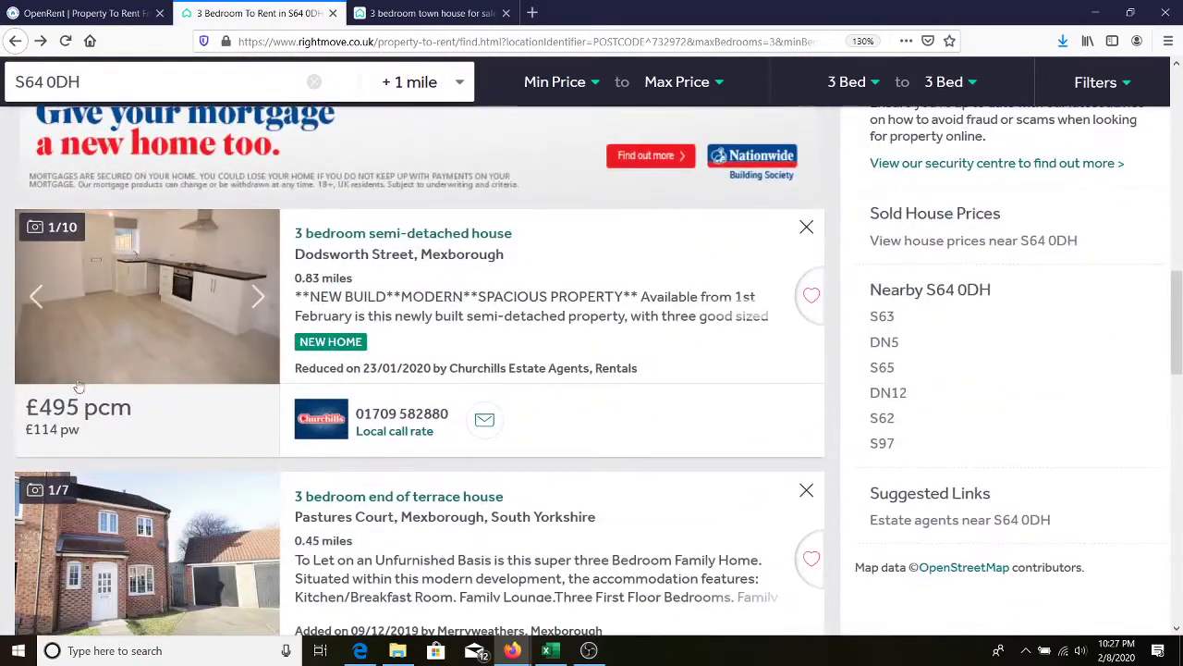
scroll(71, 236, down, 4)
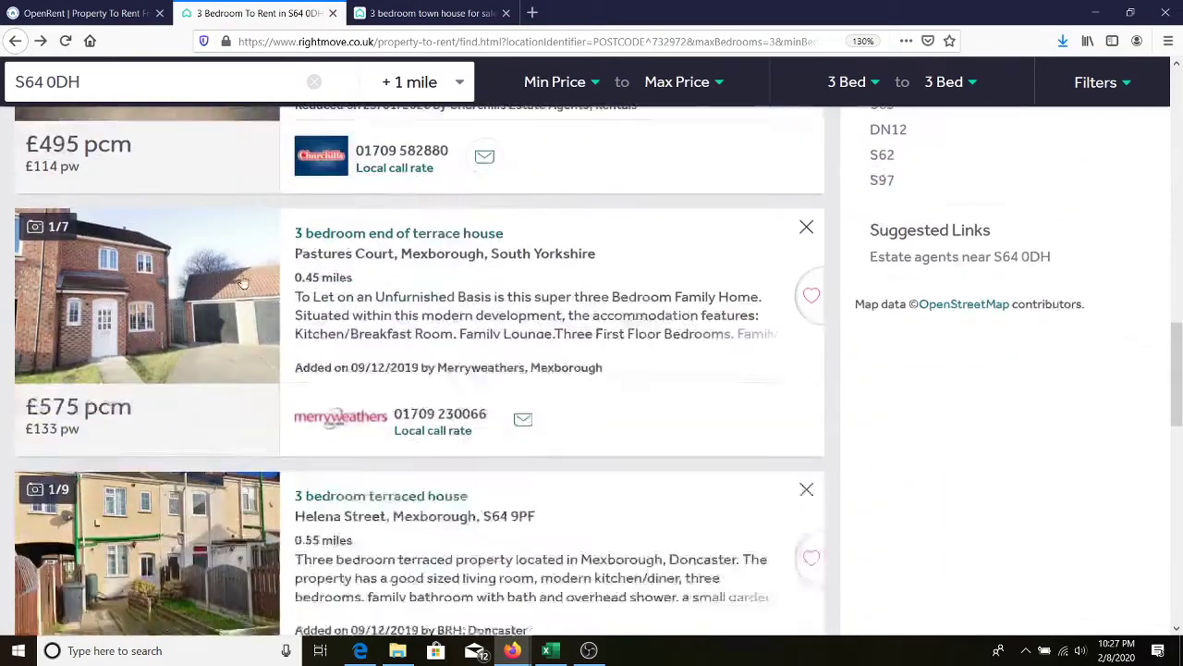
scroll(71, 236, up, 1)
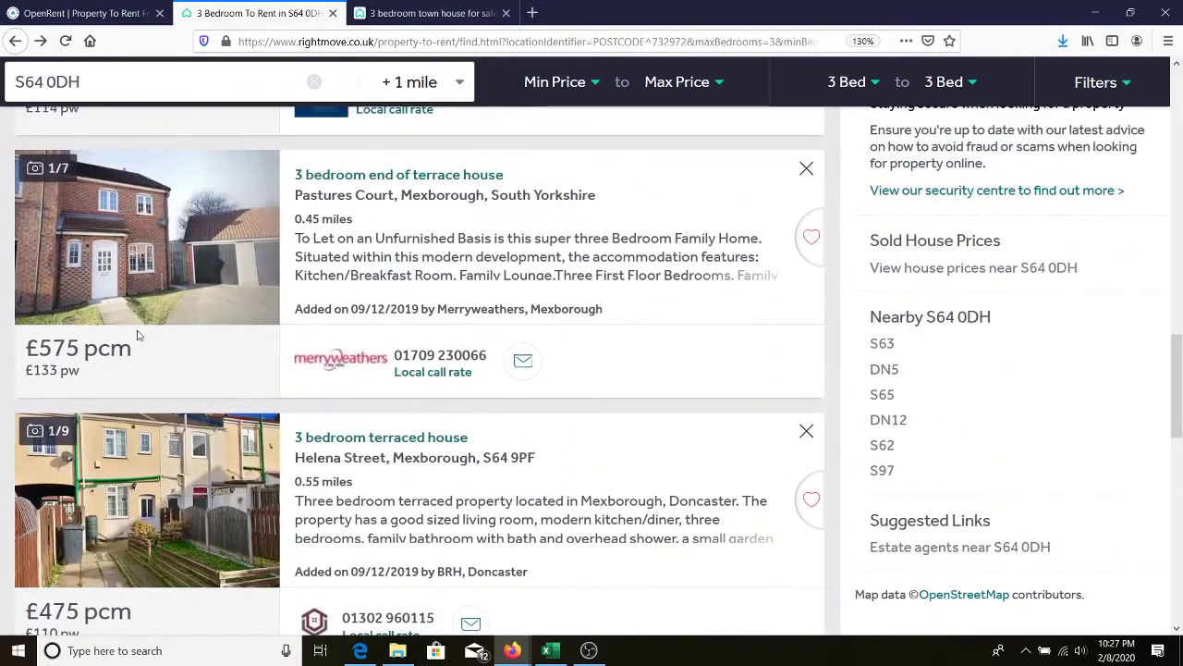
Filter the rental results so that house shares and retirement homes are not shown
click(1098, 88)
scroll(598, 438, down, 4)
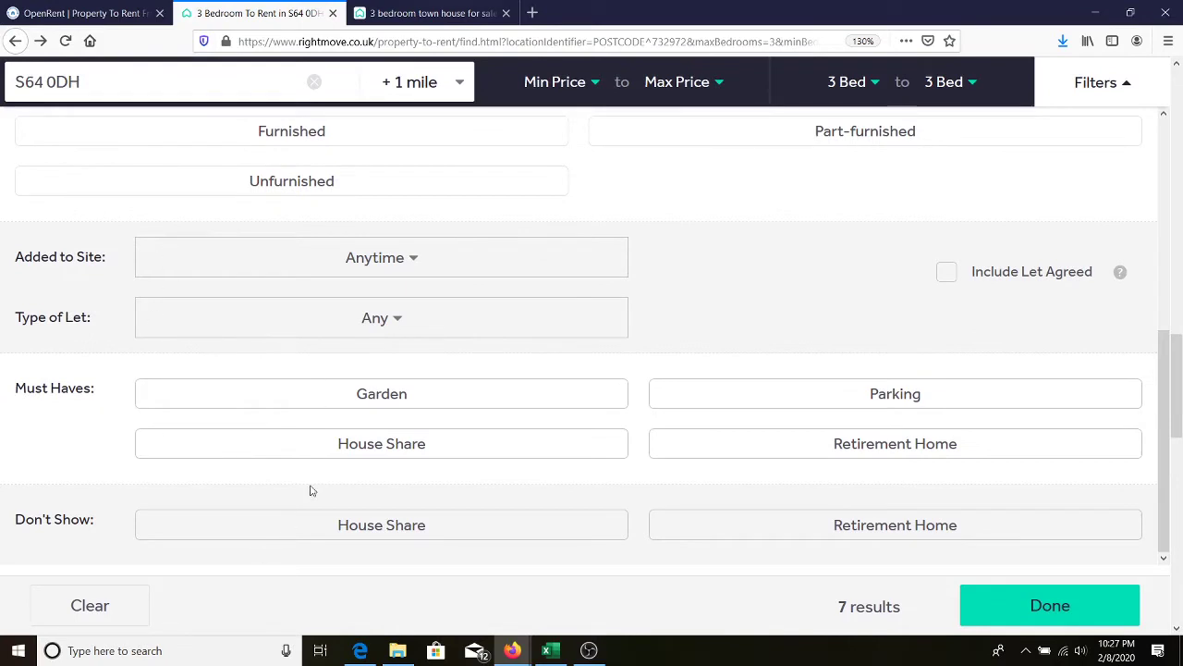
click(386, 534)
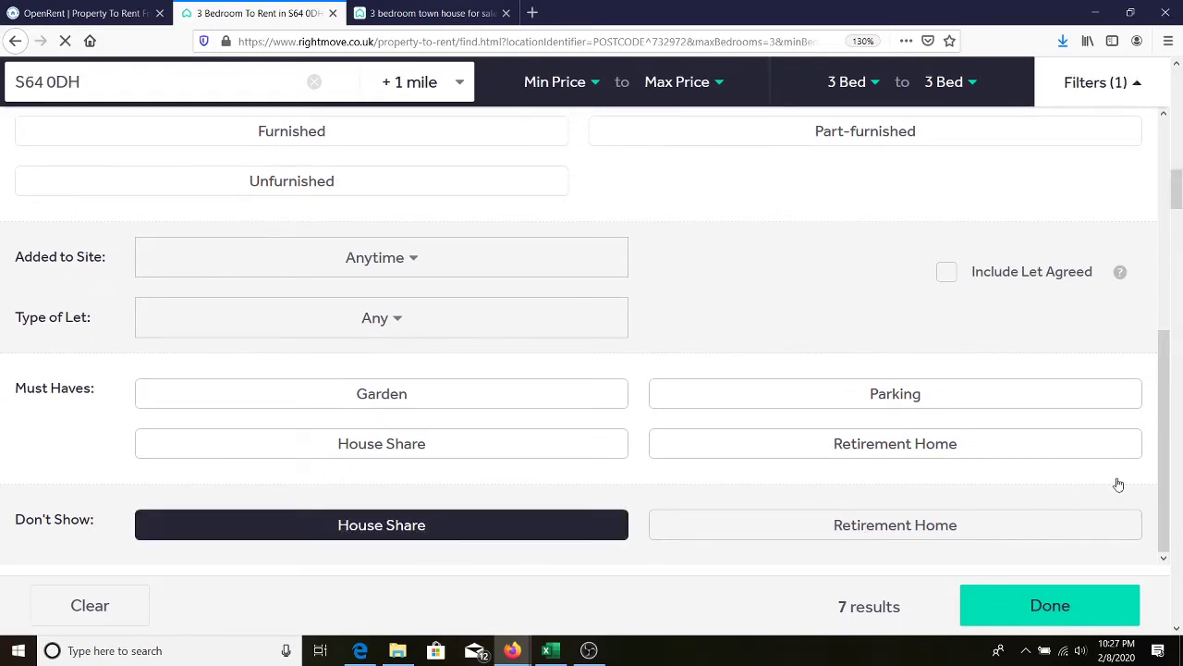
click(1095, 526)
scroll(555, 360, down, 2)
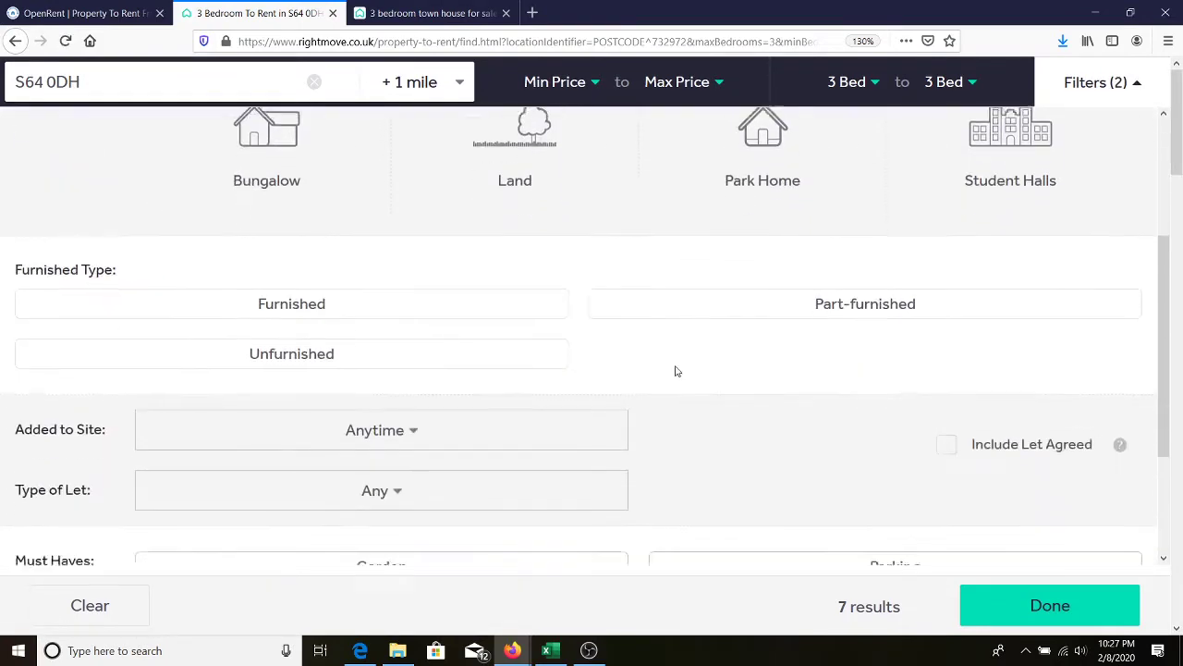
scroll(573, 416, down, 2)
click(1048, 601)
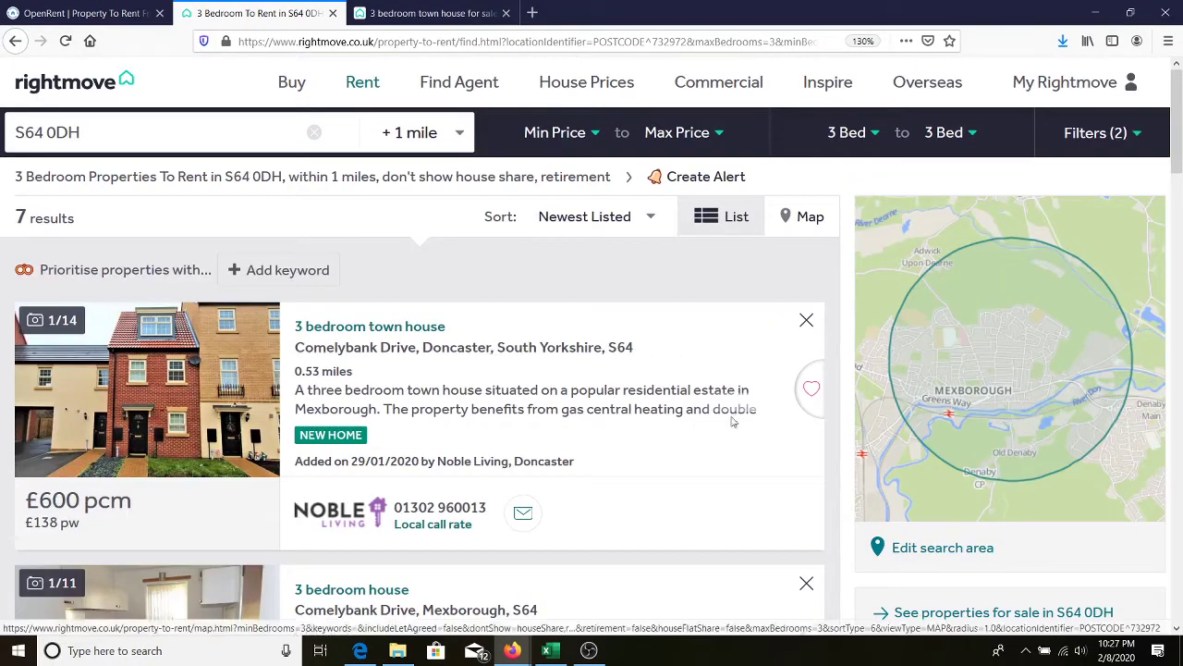
Restrict the property types to Detached, Semi-detached and Terraced and apply the filters
click(1091, 139)
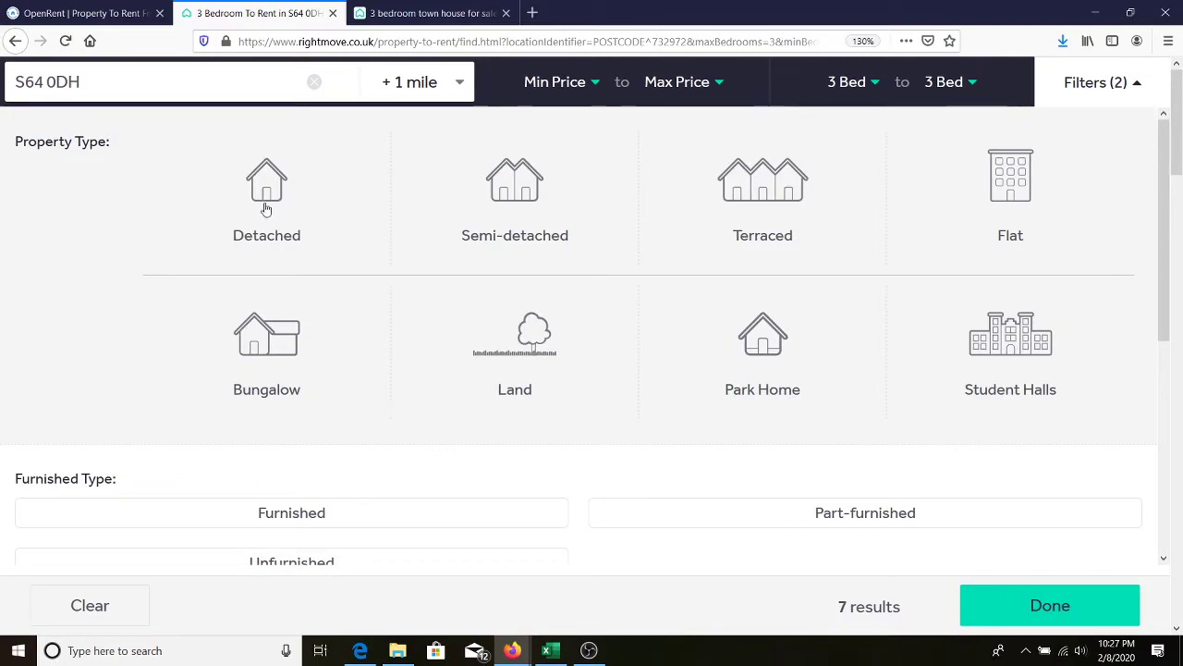
click(266, 208)
click(542, 196)
click(763, 185)
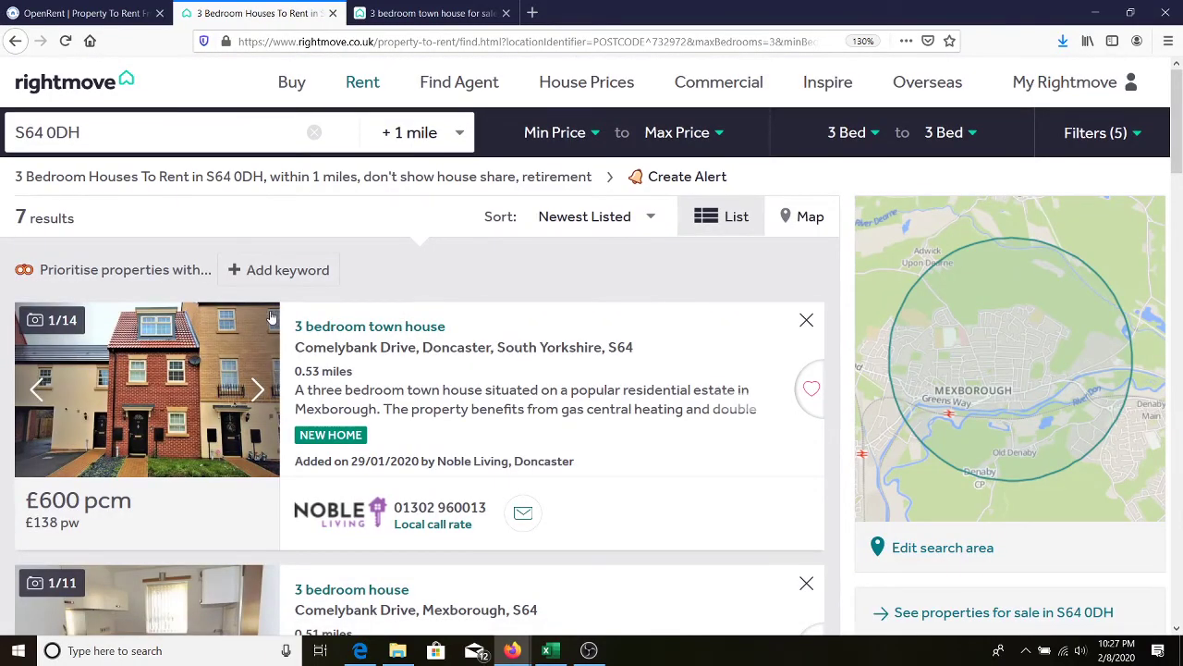
scroll(271, 317, down, 10)
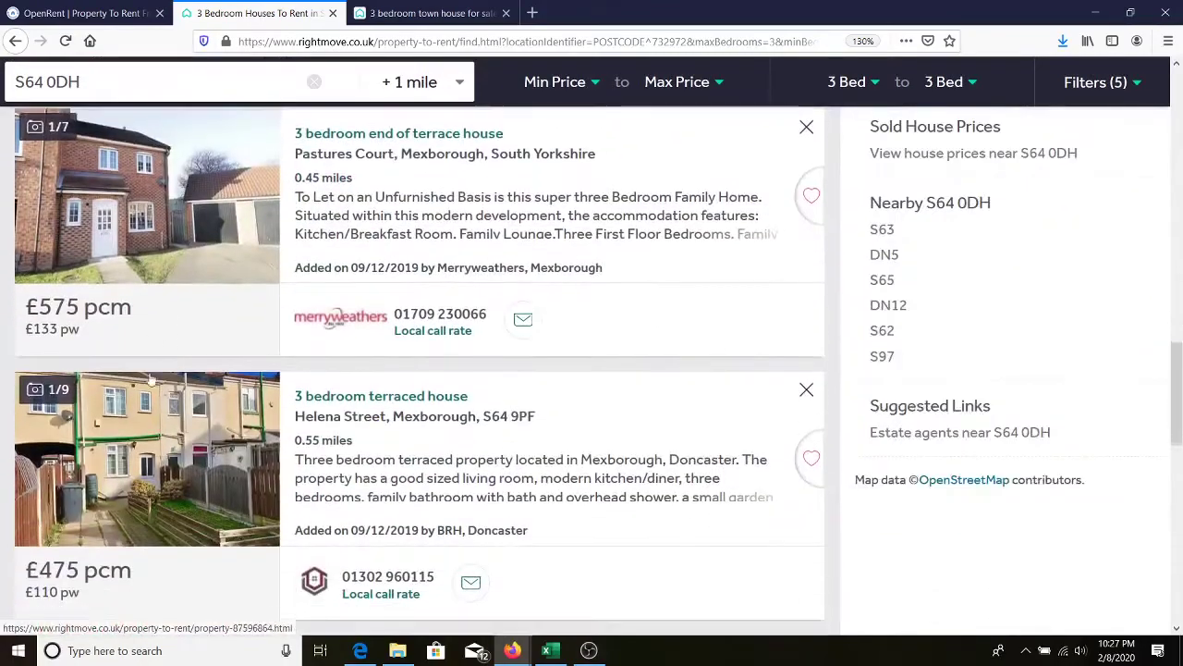
scroll(102, 342, down, 2)
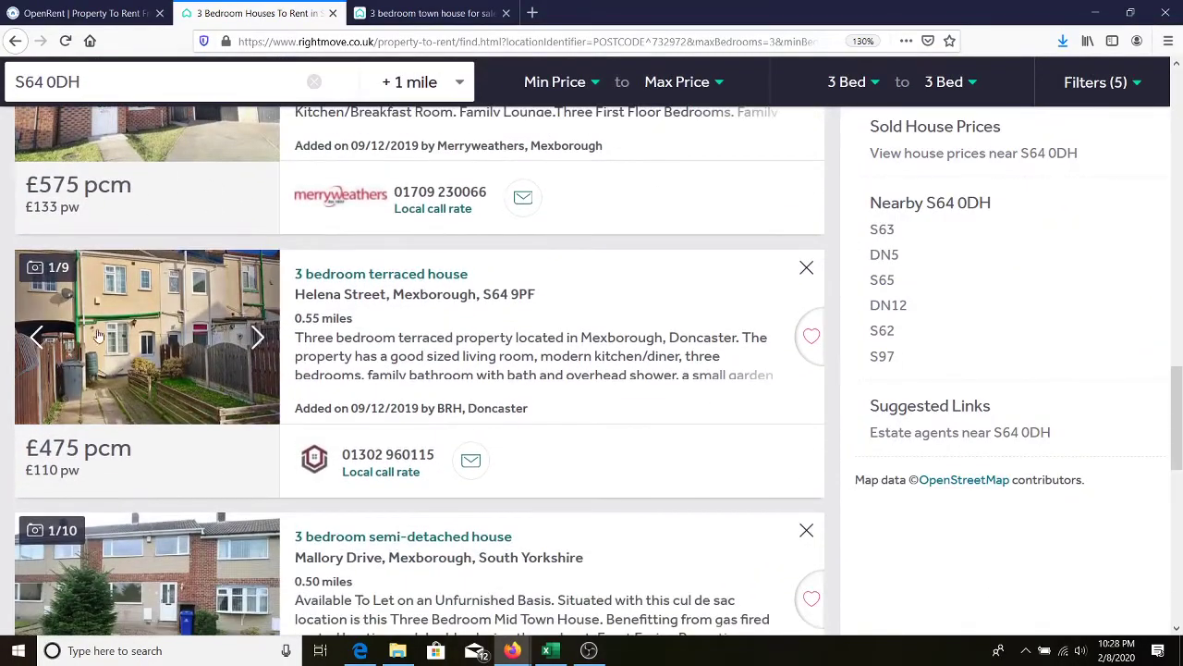
scroll(97, 338, down, 5)
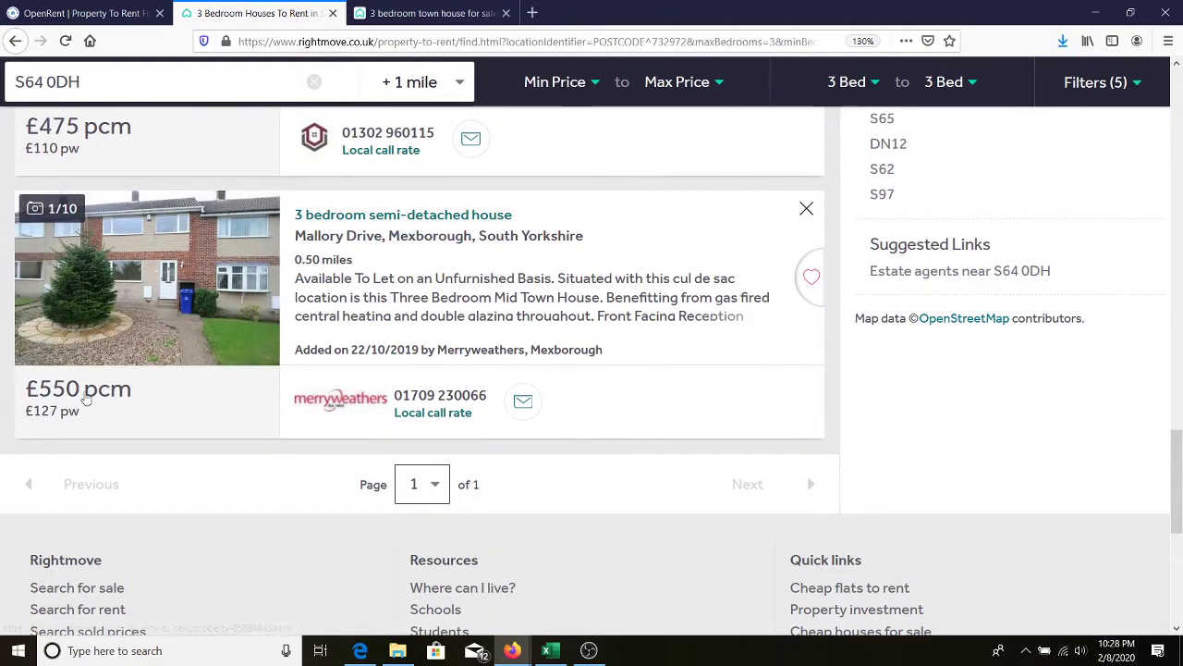
scroll(159, 401, up, 5)
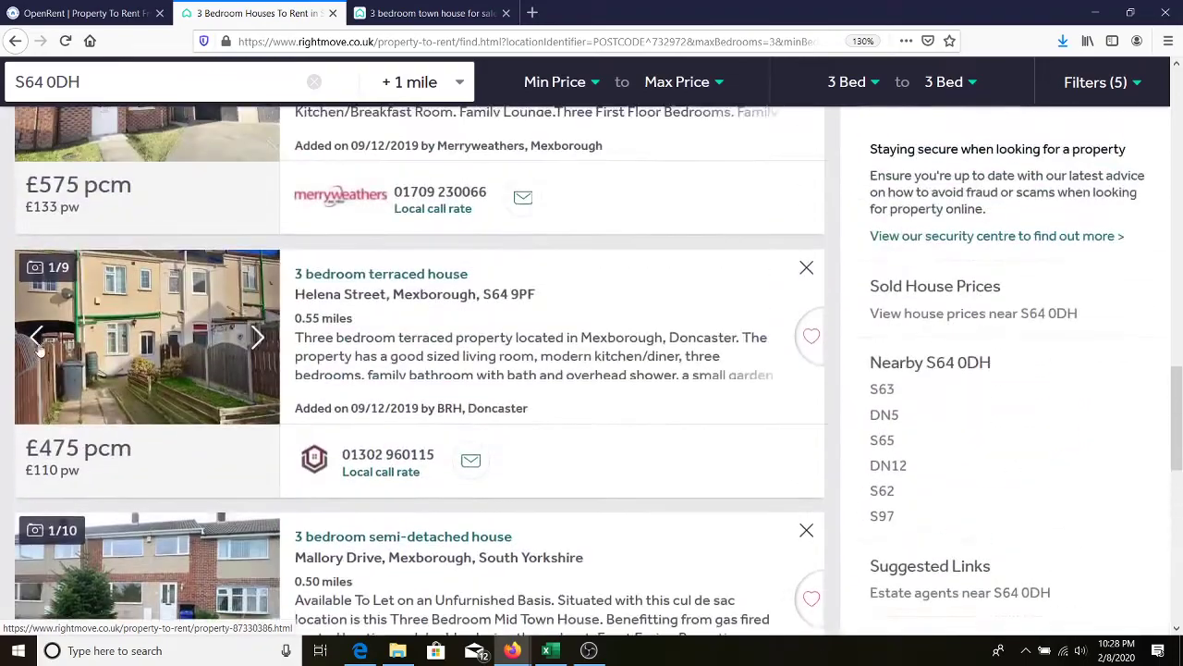
scroll(55, 365, up, 4)
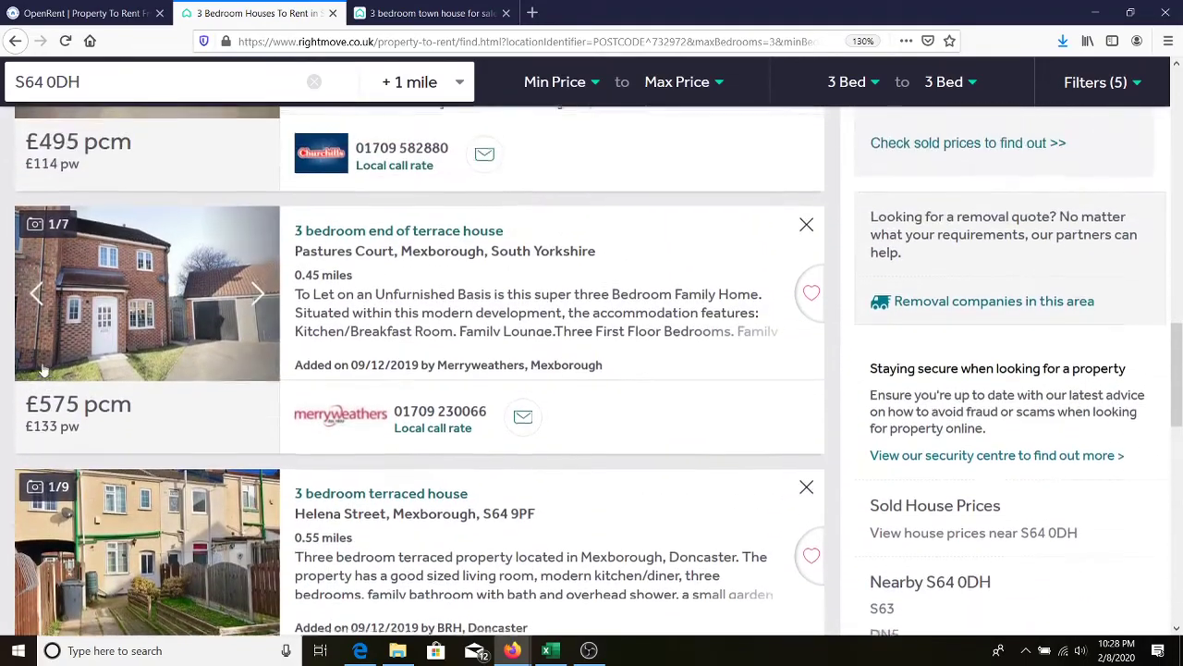
scroll(105, 359, down, 10)
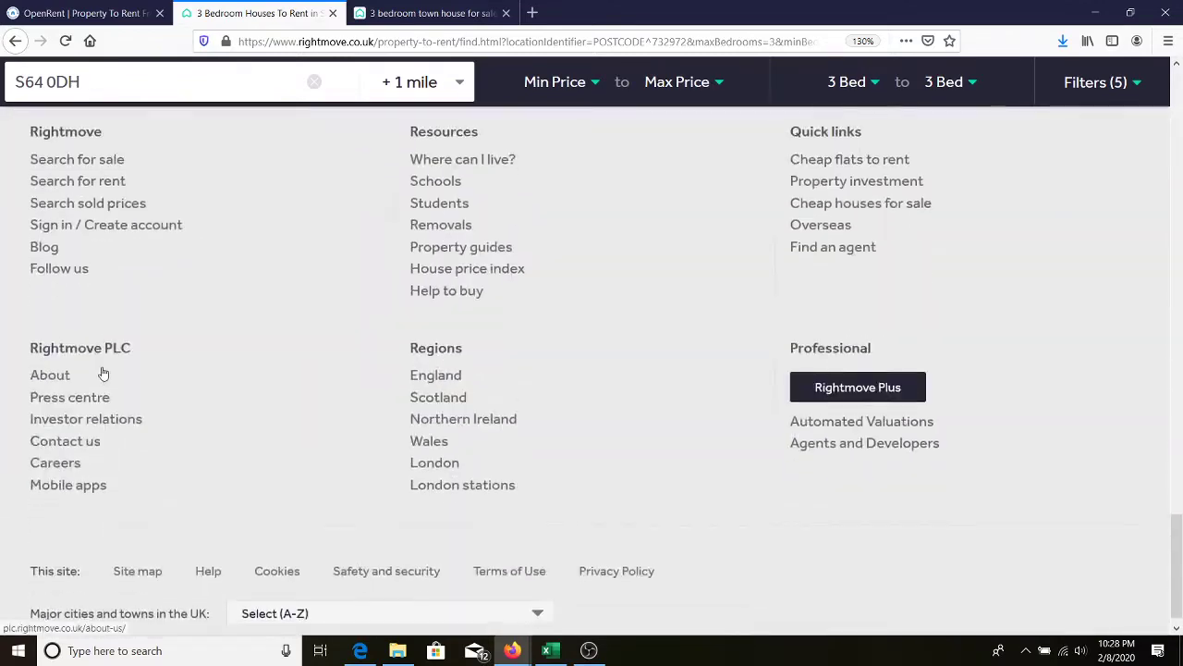
scroll(102, 370, up, 3)
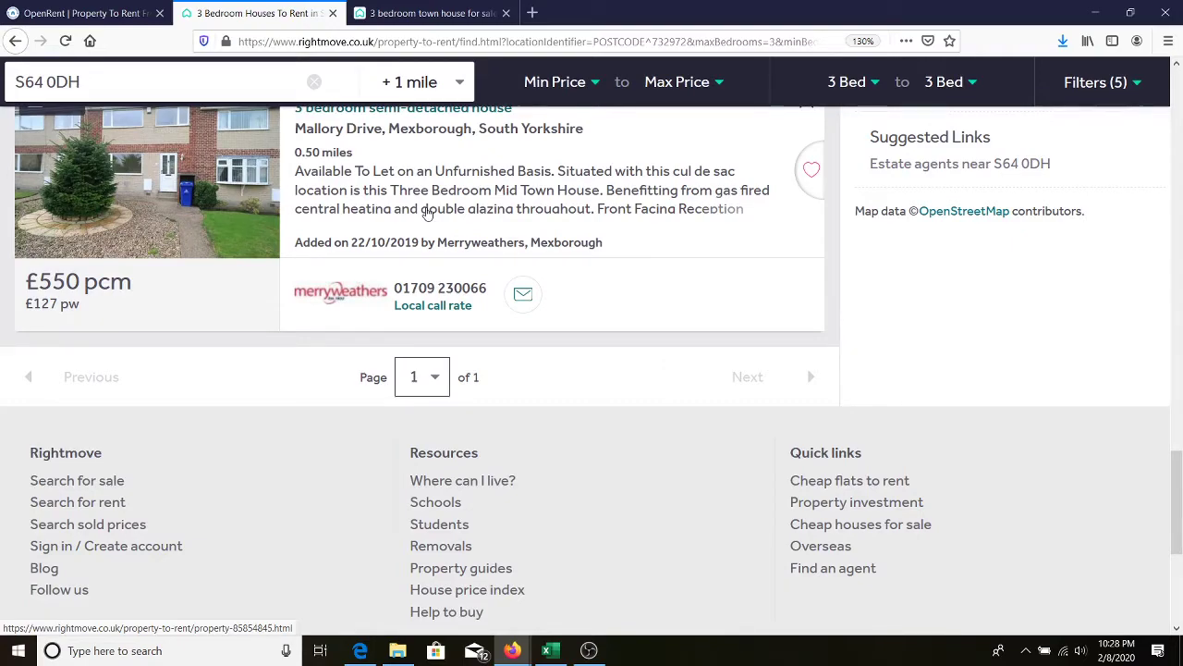
scroll(403, 214, up, 6)
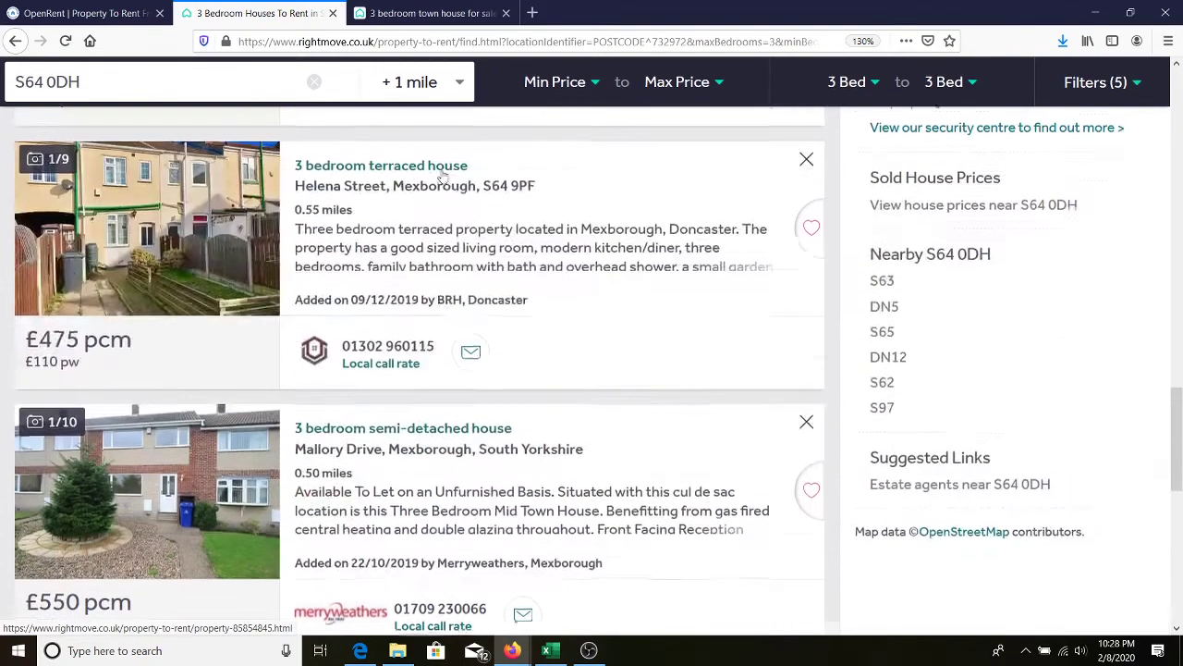
scroll(353, 180, up, 8)
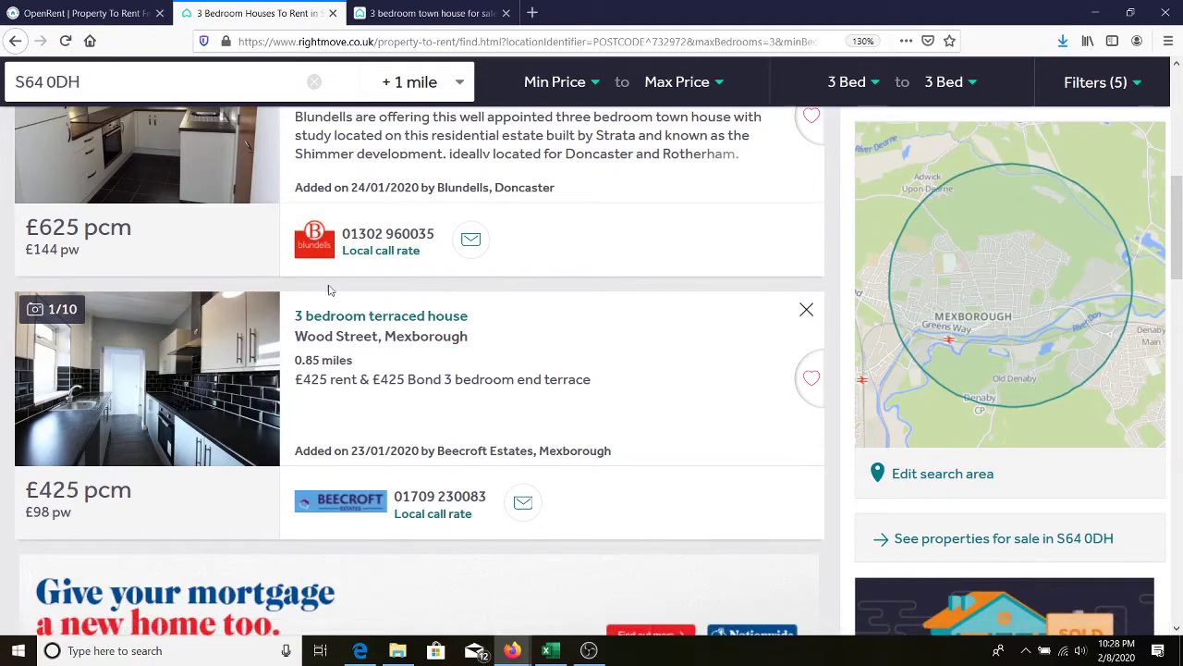
scroll(231, 342, up, 6)
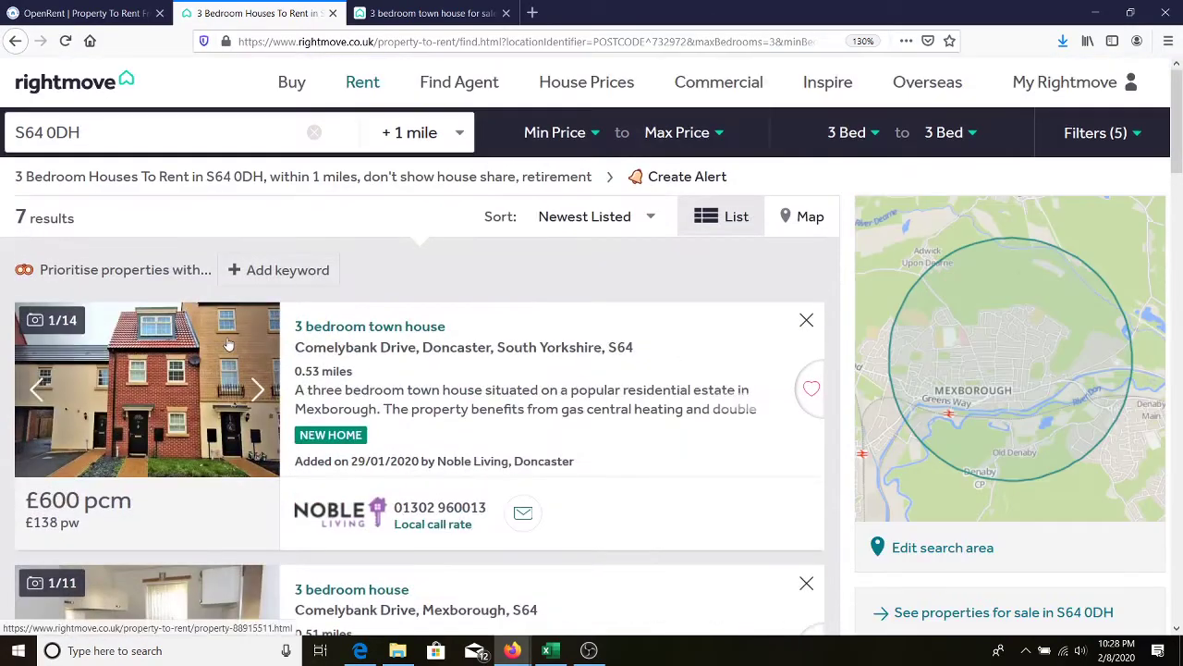
scroll(229, 344, down, 5)
scroll(141, 400, down, 4)
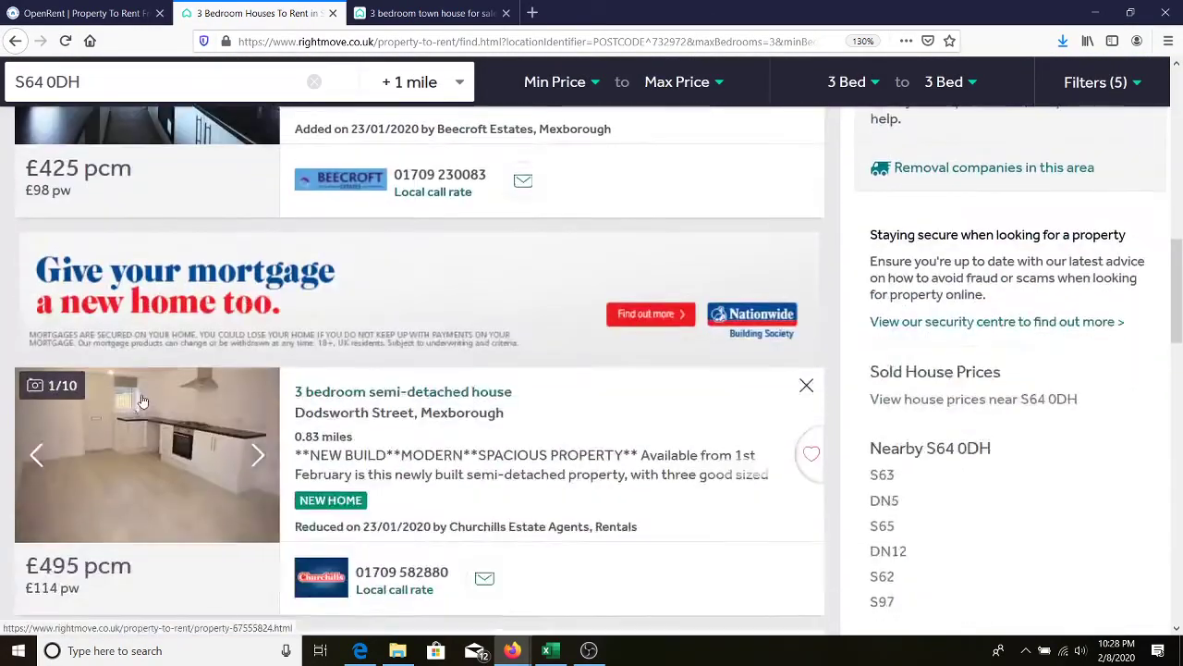
scroll(141, 399, down, 5)
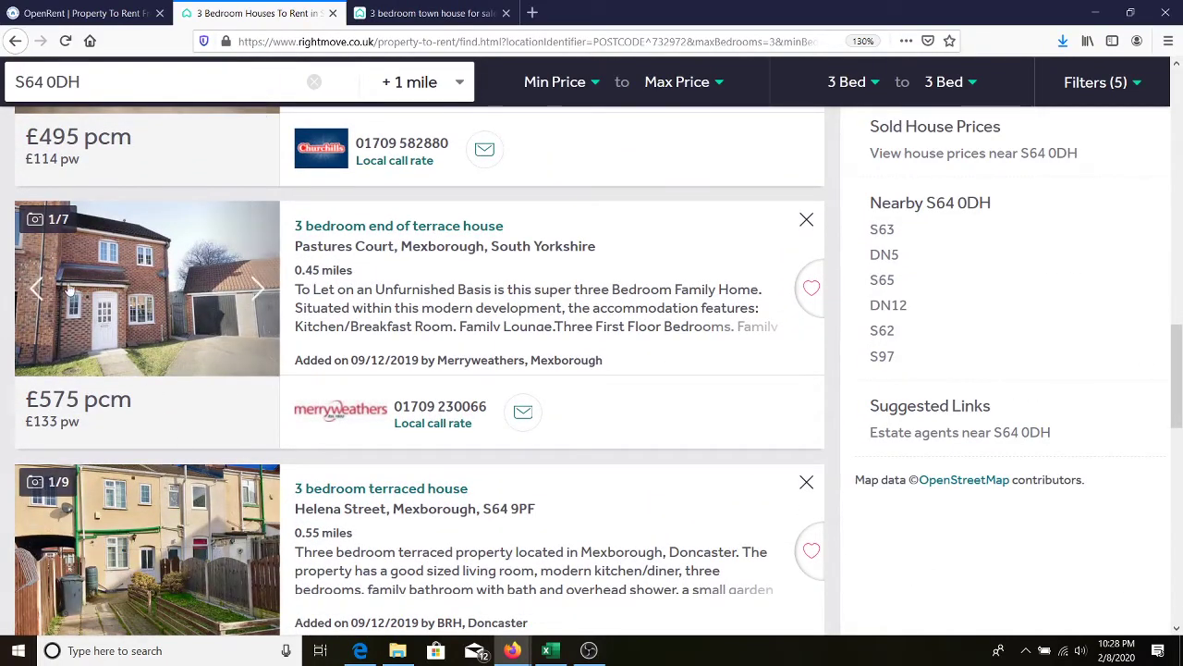
scroll(65, 370, down, 2)
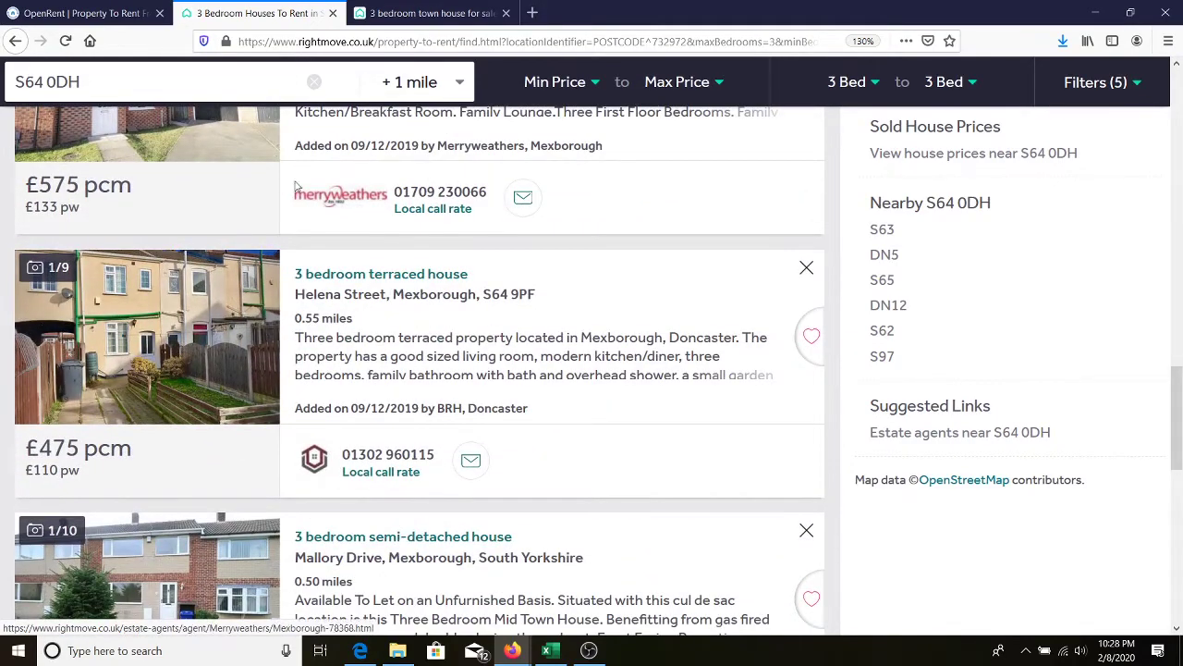
Open openrent.co.uk in a new browser tab and search for properties to rent near S64 0DH
click(30, 7)
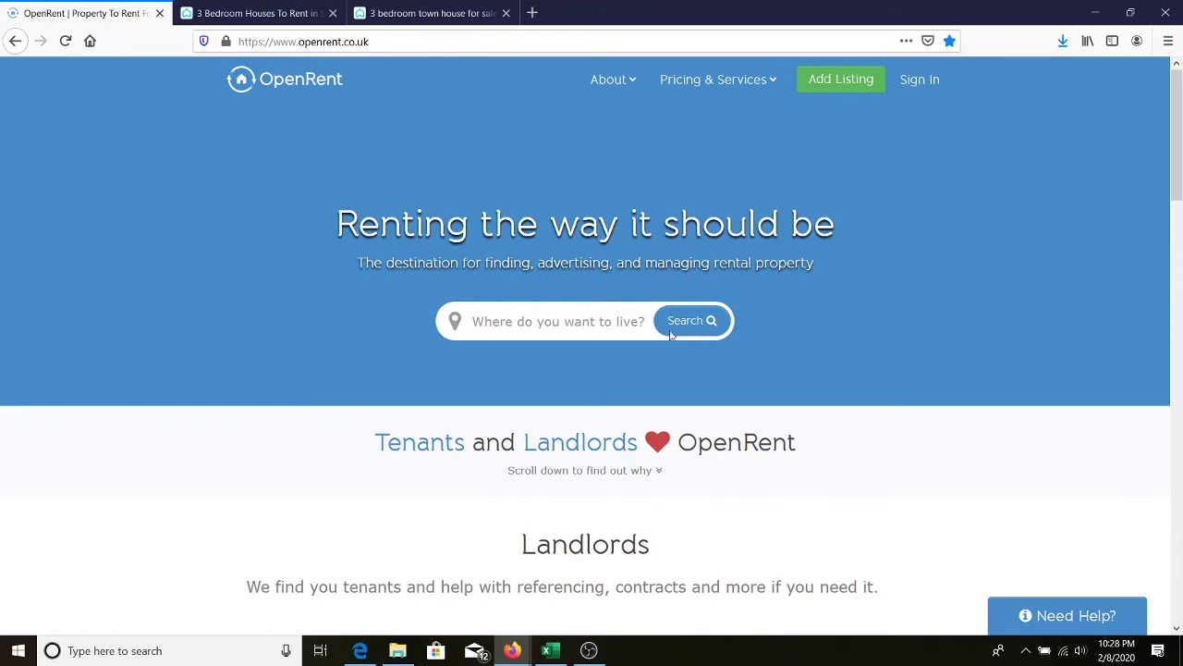
click(534, 10)
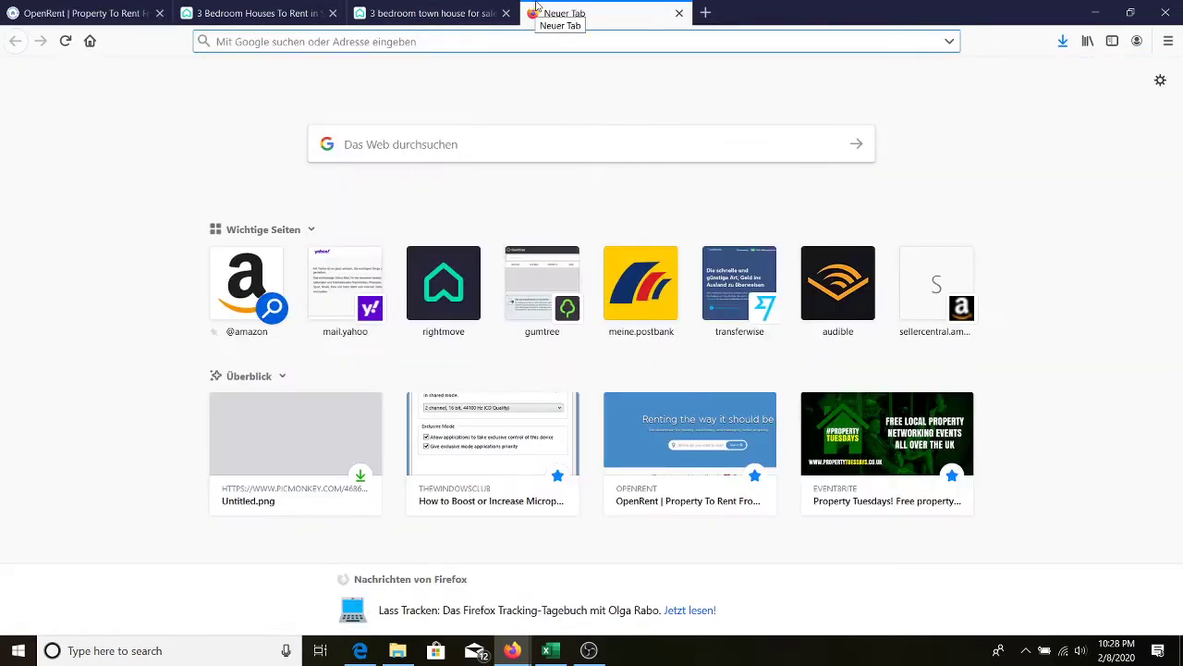
text(openrent.co.uk)
key(Return)
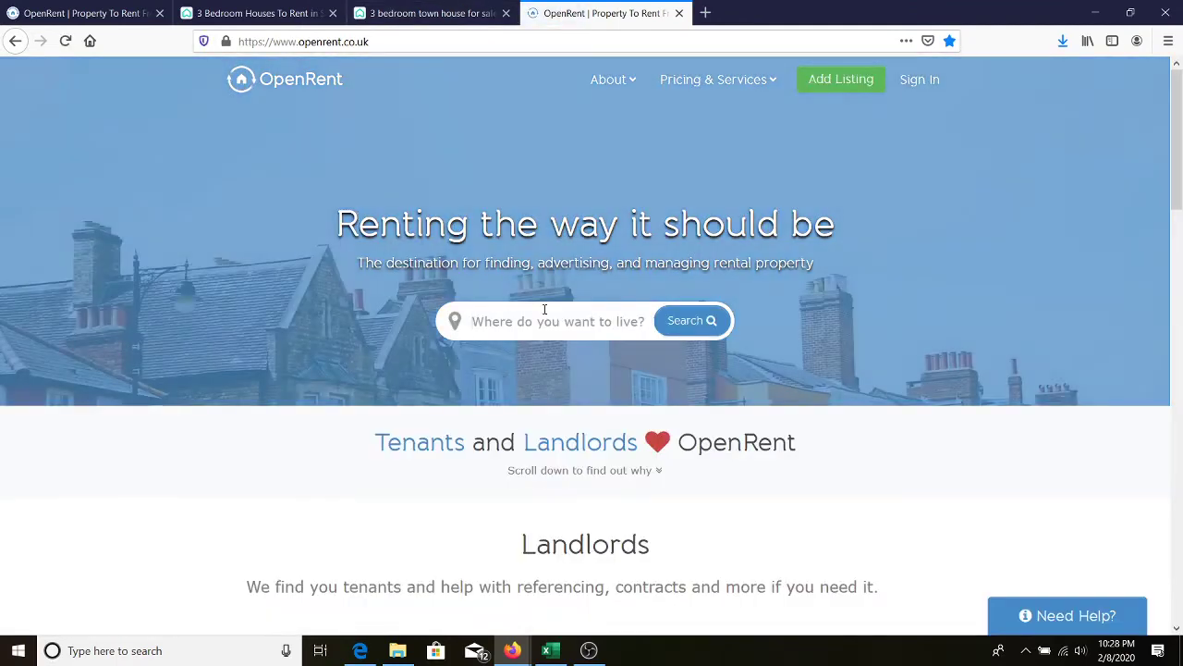
click(550, 314)
text(S64 0DH)
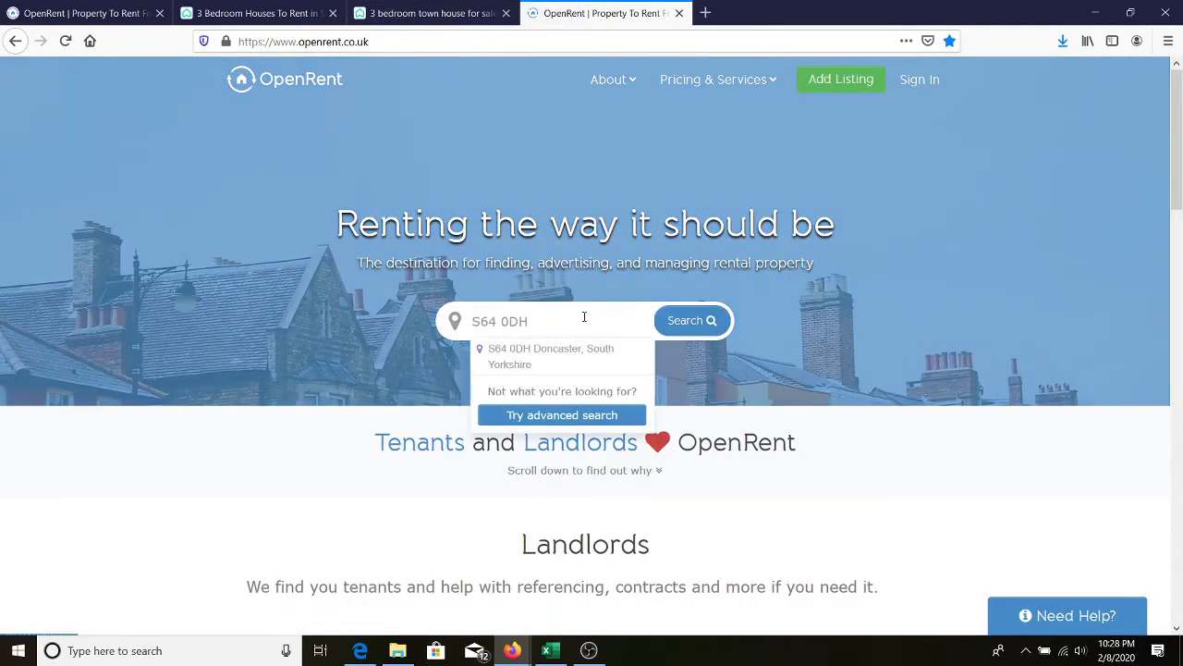
click(693, 320)
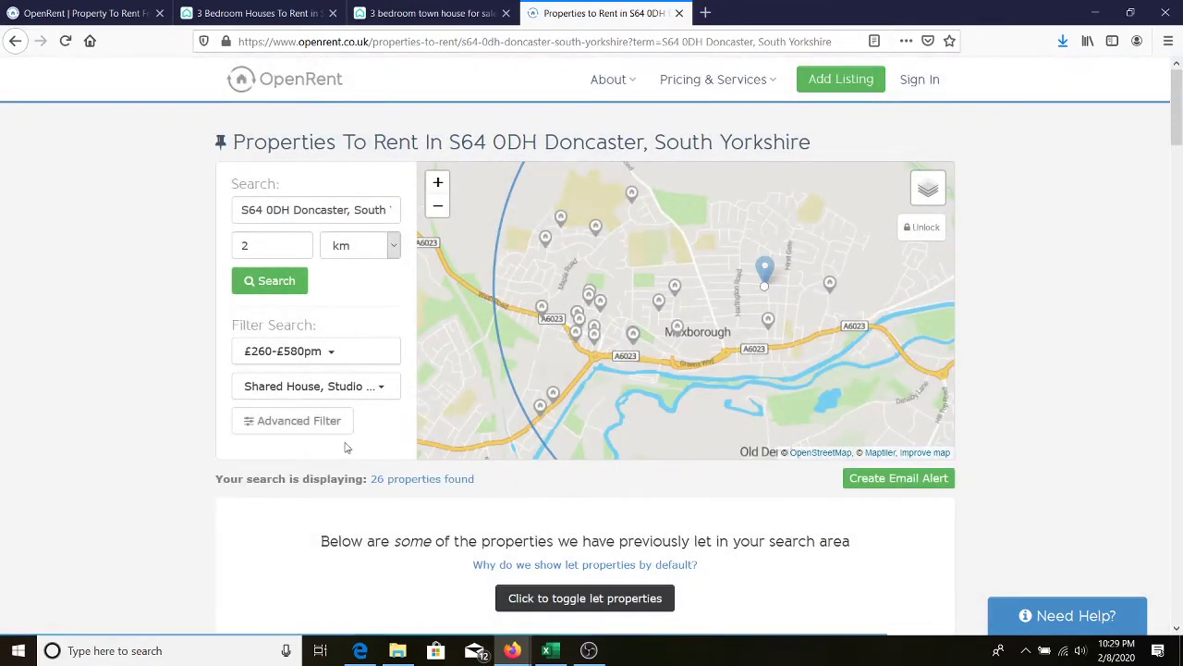
Look through the nearby let-agreed properties and open the listing for the three-bedroom terraced house on Pym Road
scroll(528, 459, down, 1)
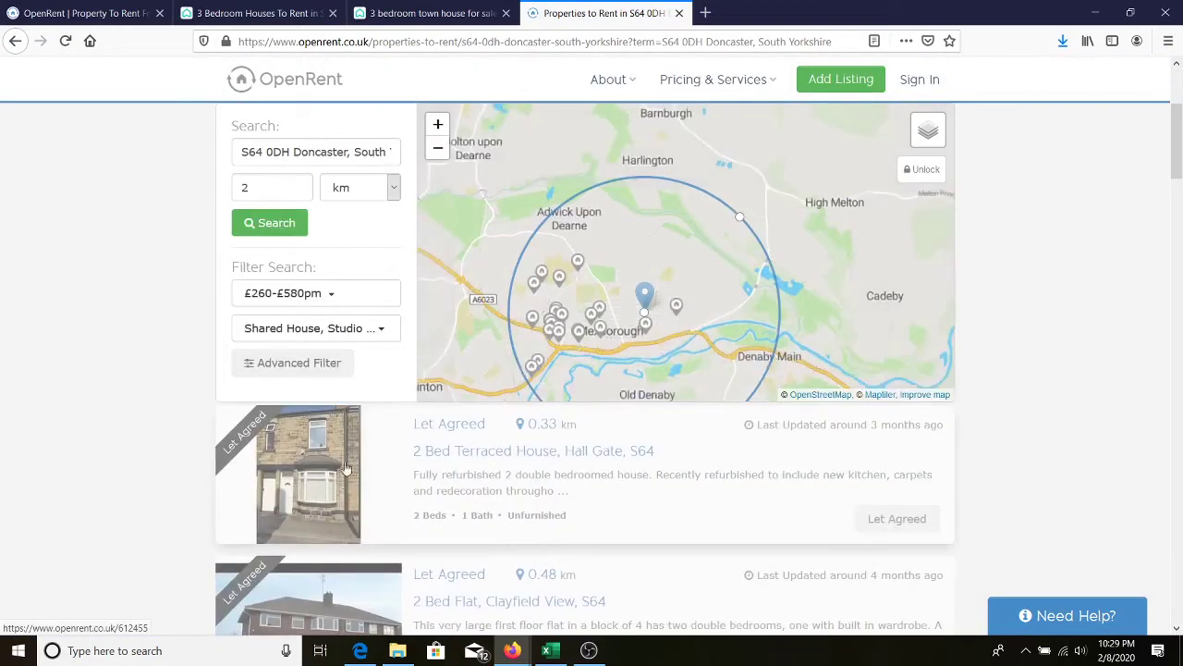
scroll(414, 506, down, 4)
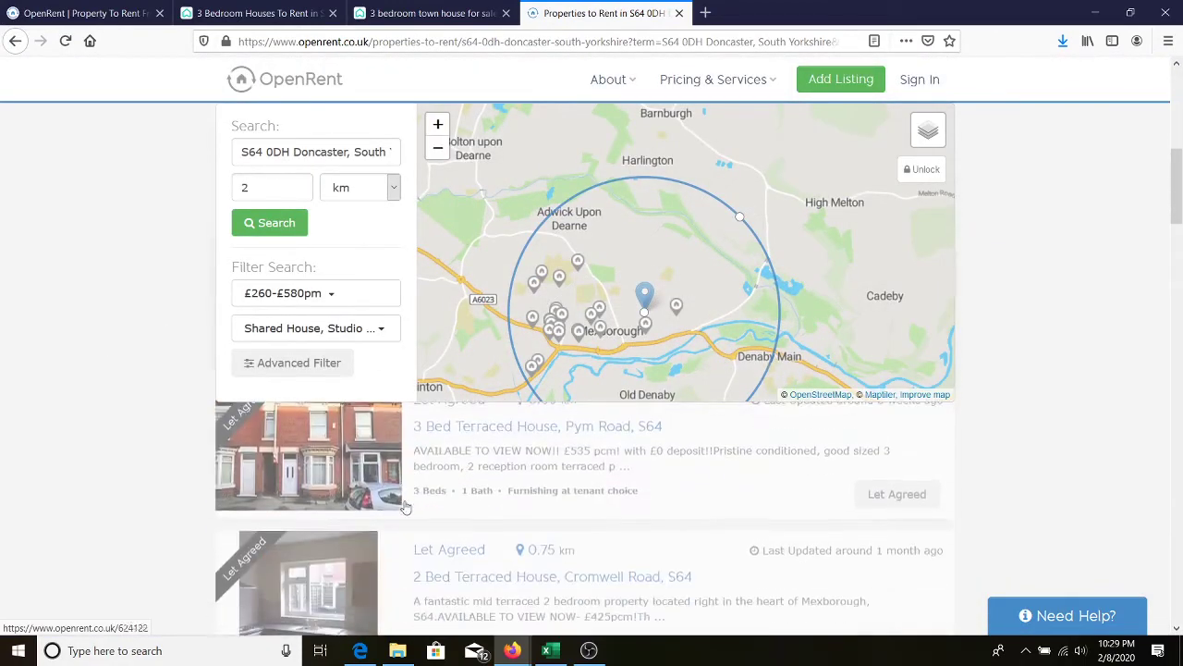
scroll(401, 507, up, 1)
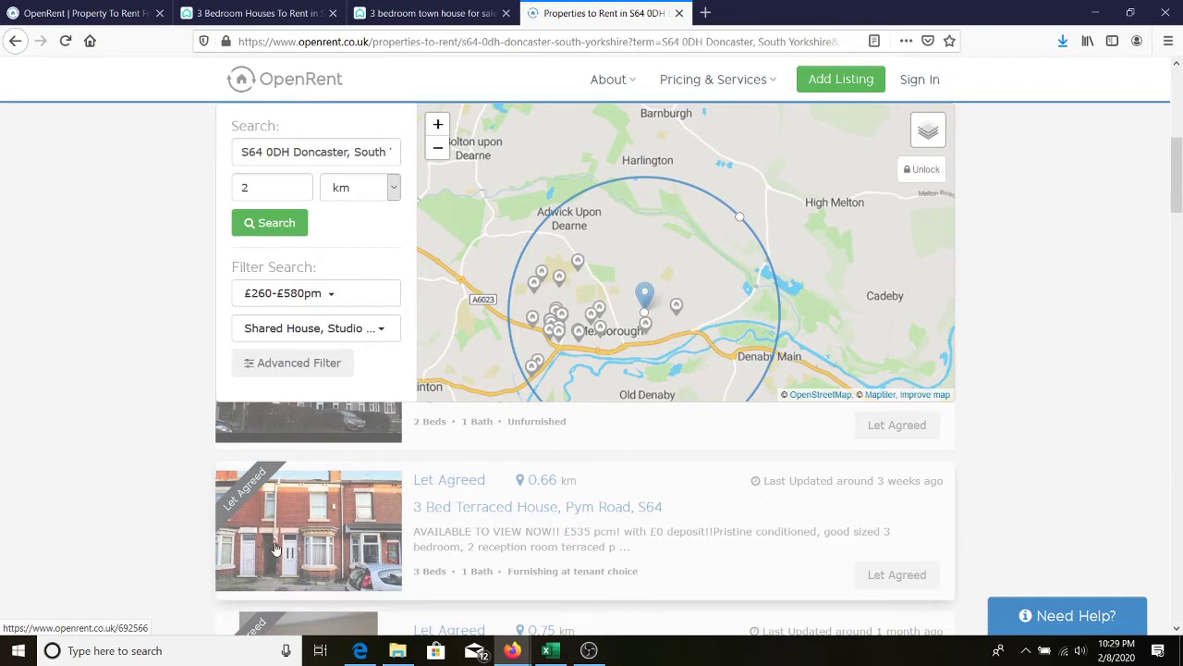
scroll(278, 531, down, 2)
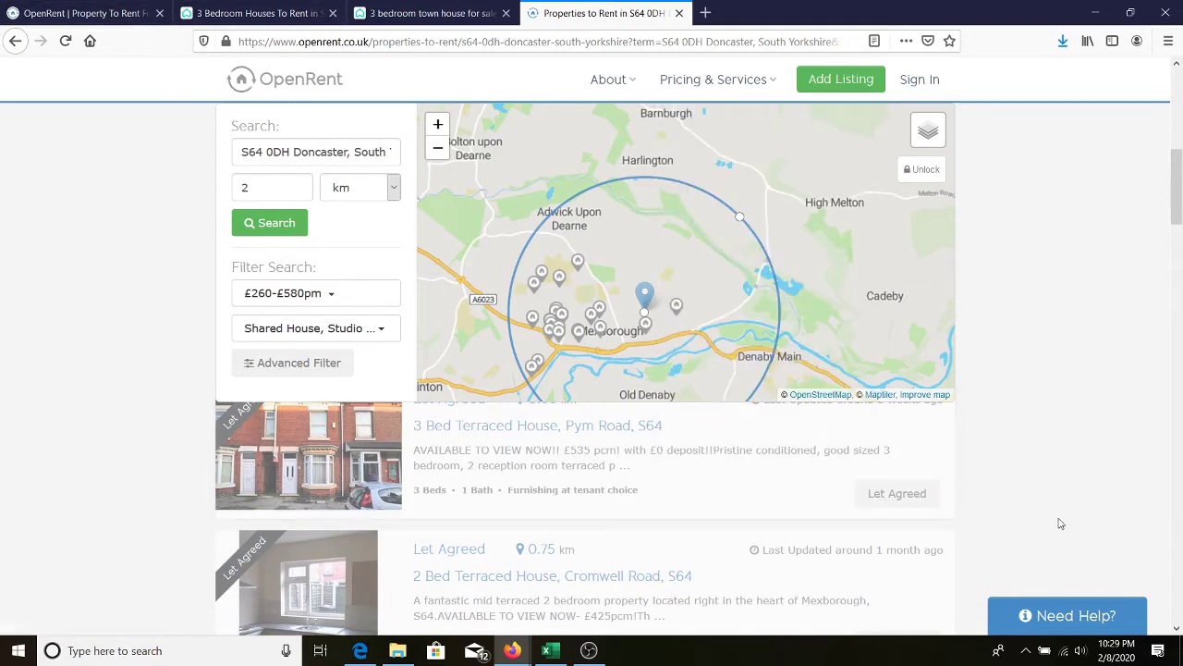
click(894, 505)
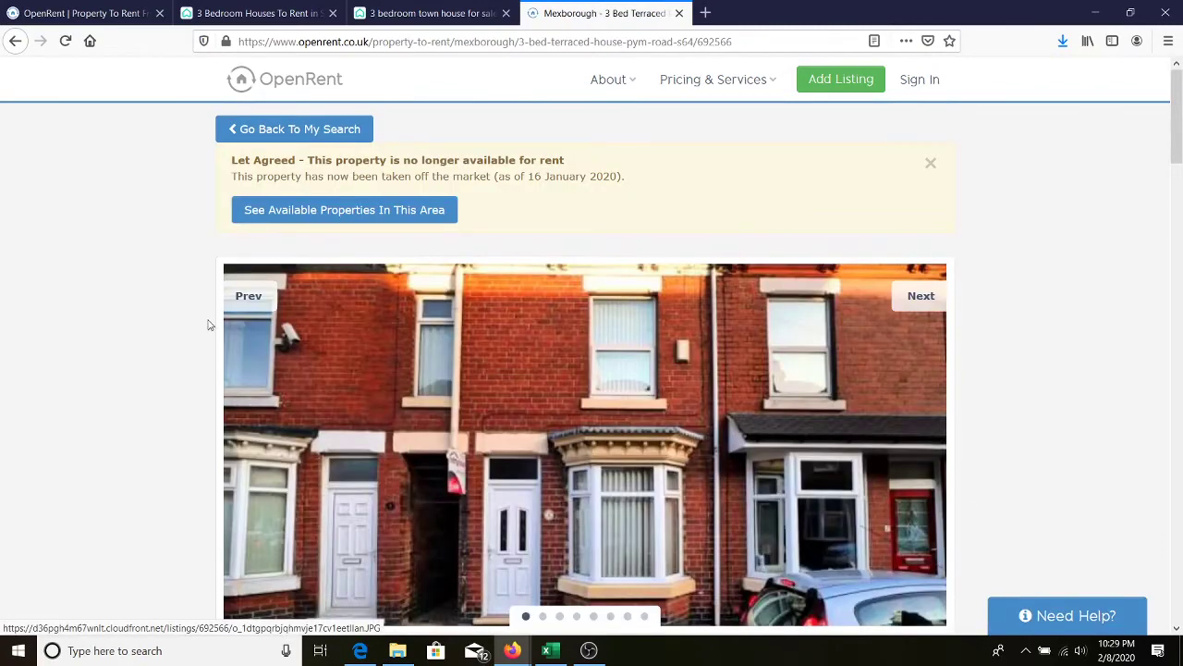
Check the Pym Road house's monthly rent and view its photos of the bedrooms, bathroom, living rooms and garden
scroll(361, 196, down, 5)
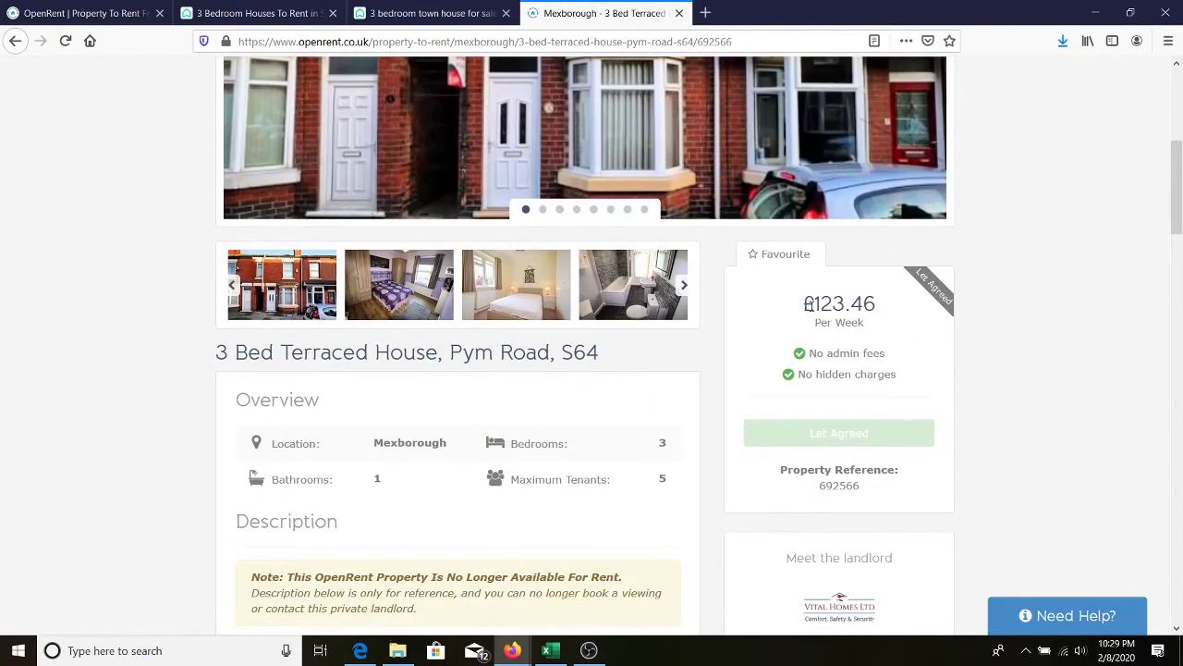
click(416, 314)
scroll(416, 319, up, 2)
click(518, 454)
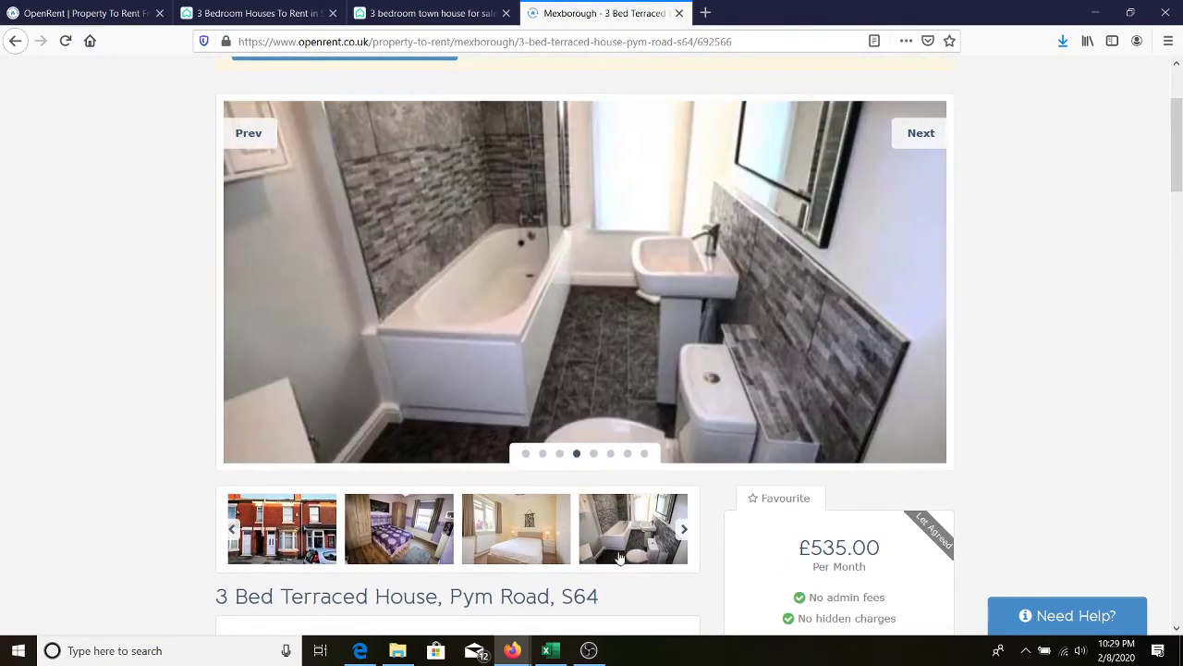
click(684, 530)
click(684, 531)
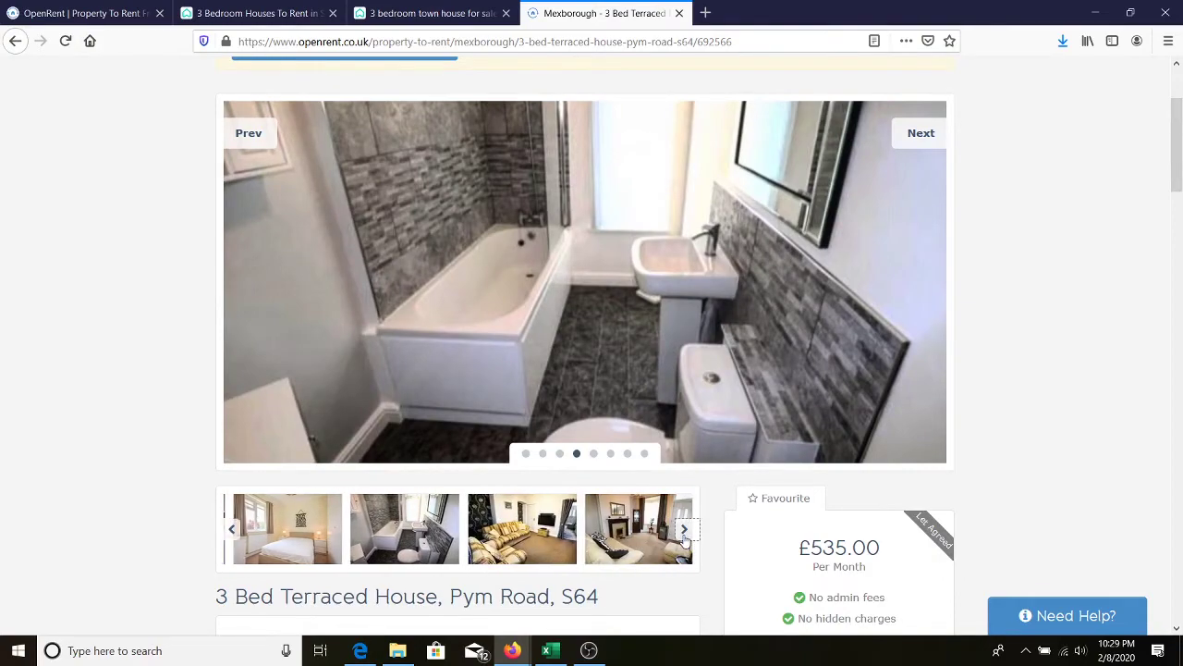
click(684, 531)
click(532, 534)
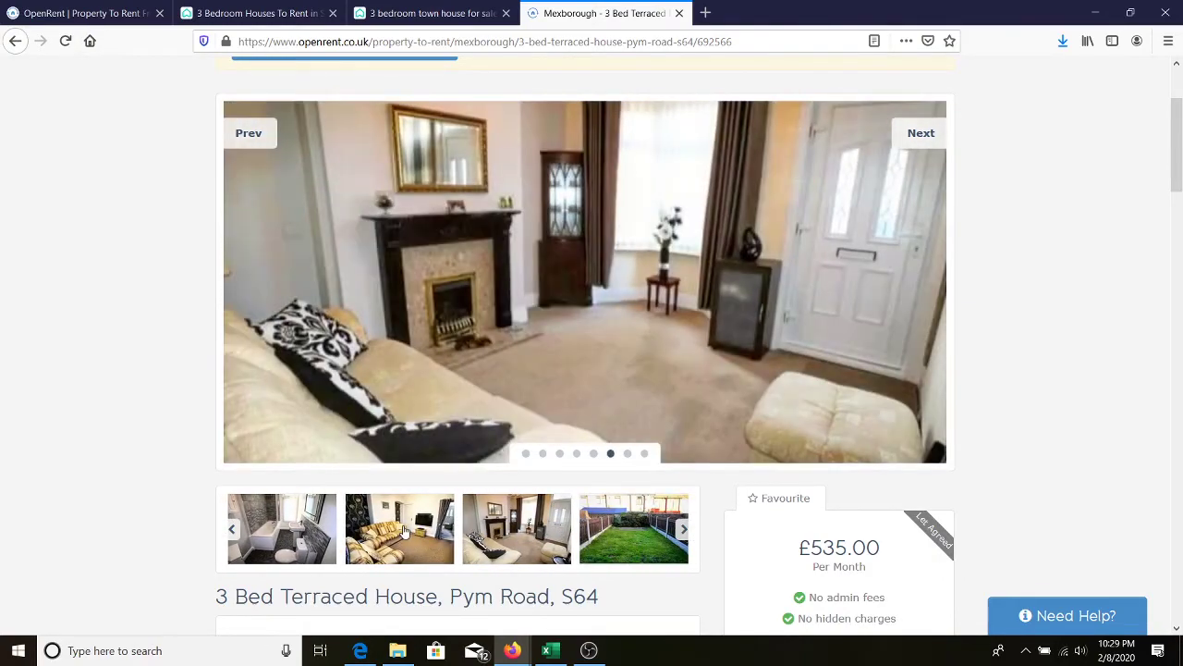
click(453, 541)
click(638, 539)
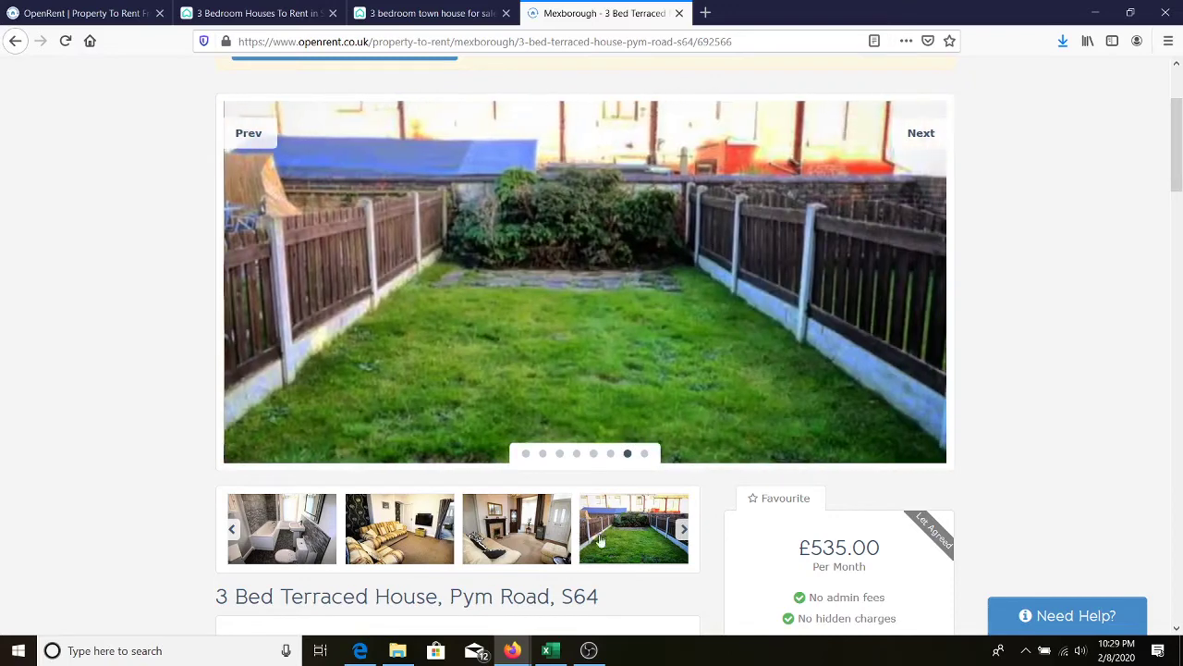
click(684, 529)
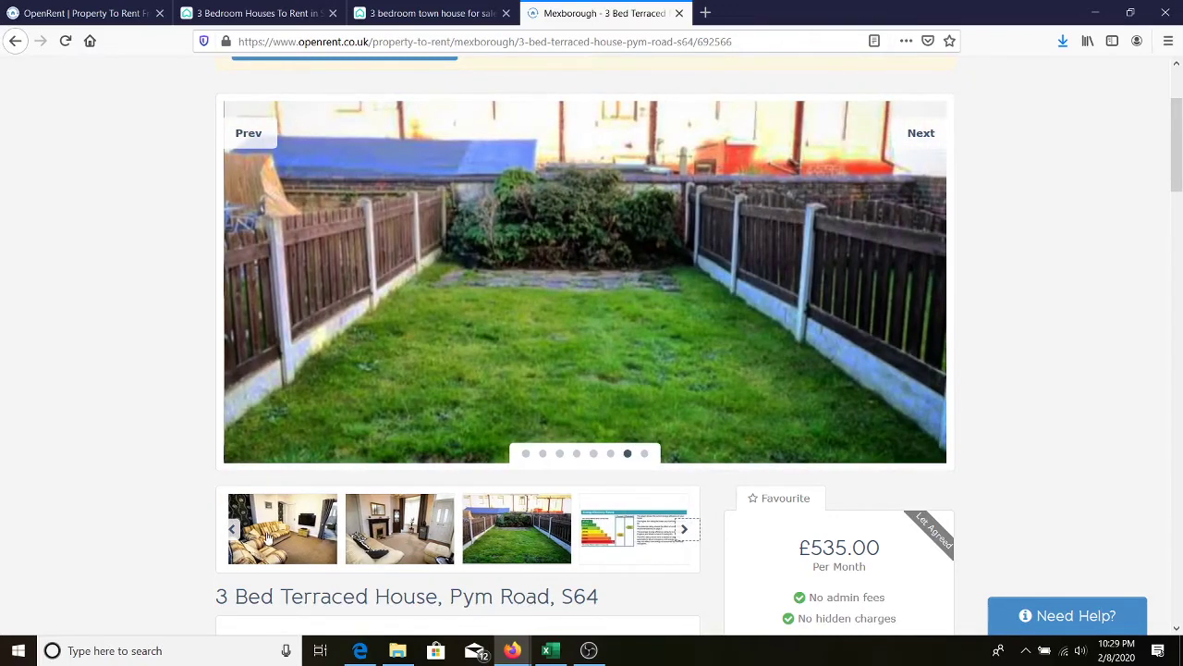
Return to the search results and examine the other let-agreed three-bedroom houses, their descriptions and distances
click(15, 41)
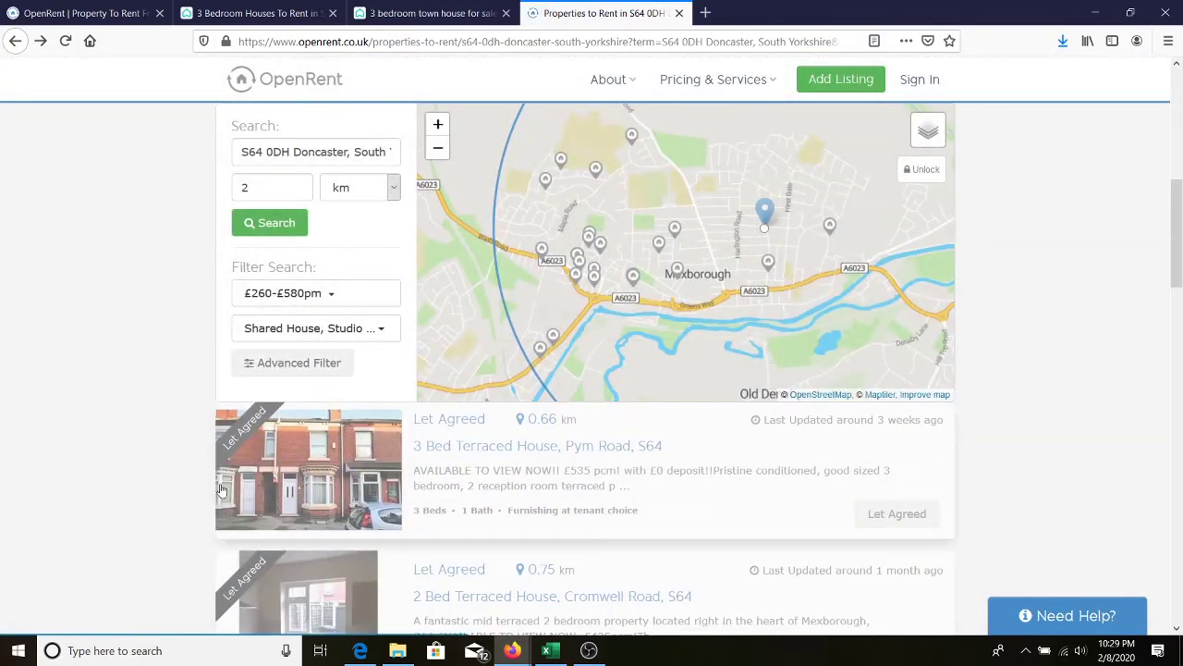
scroll(222, 490, down, 2)
scroll(356, 535, down, 4)
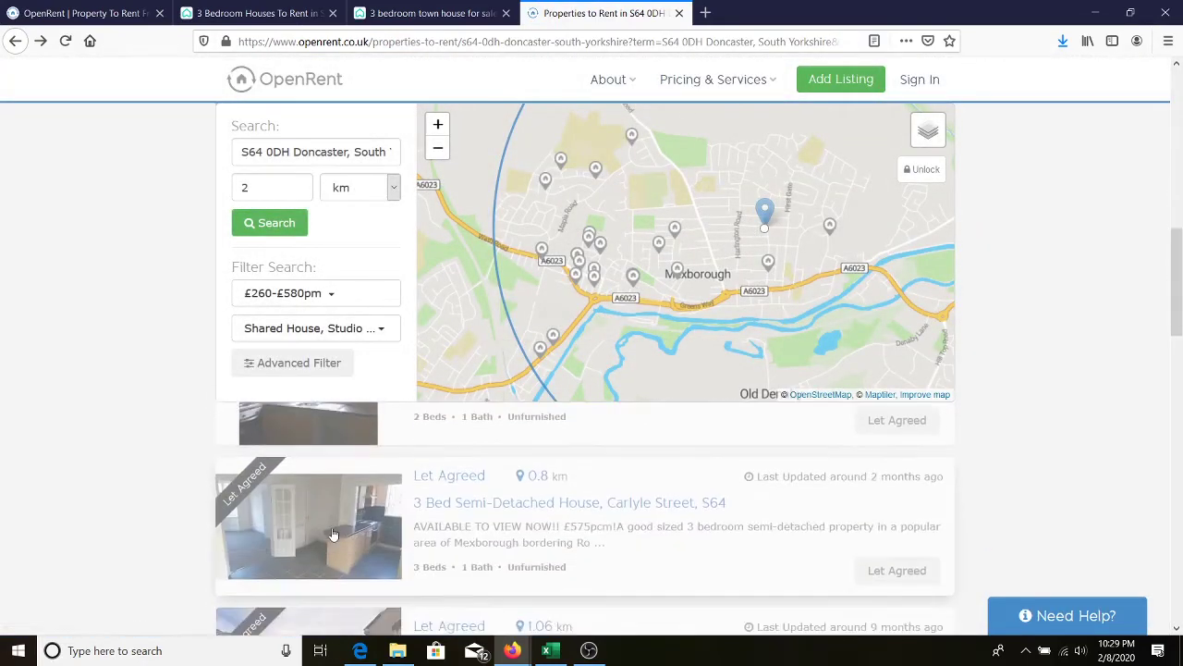
scroll(328, 534, down, 2)
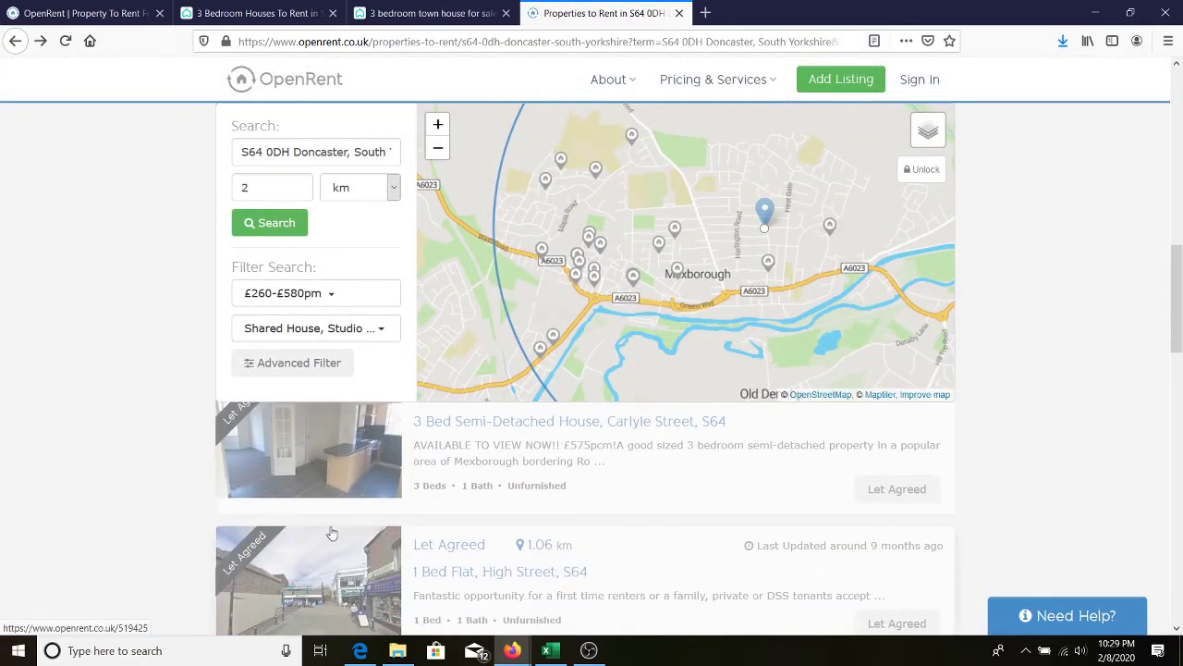
scroll(349, 553, down, 2)
scroll(350, 553, down, 5)
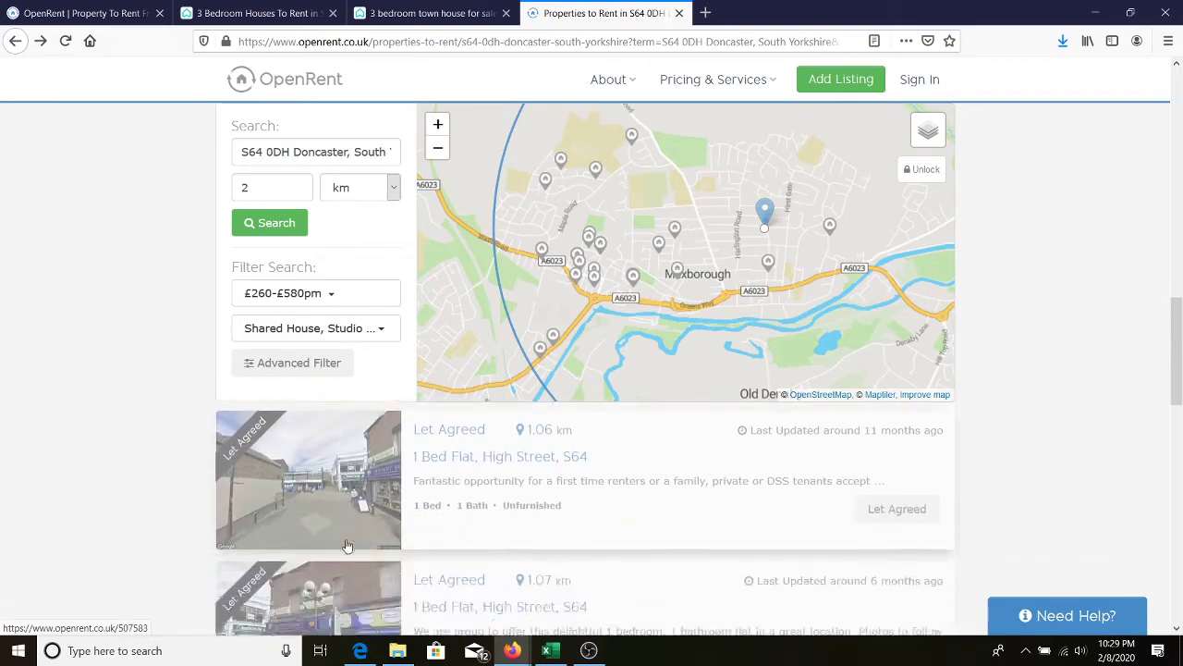
scroll(345, 543, down, 3)
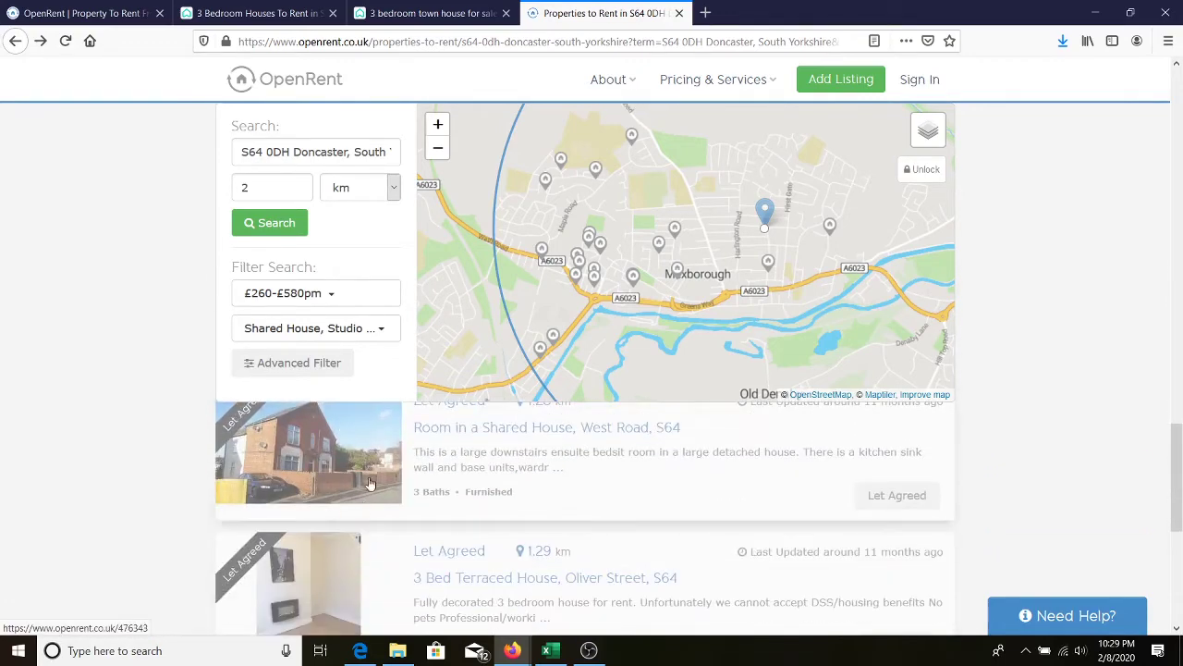
scroll(361, 504, down, 1)
scroll(336, 524, up, 1)
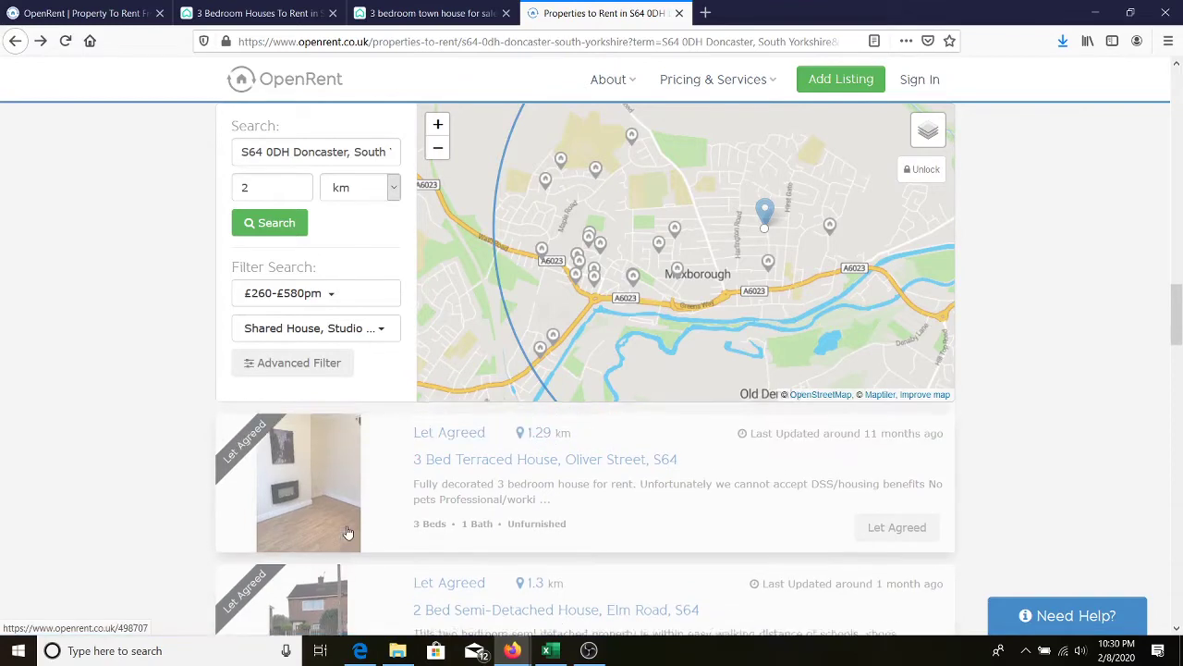
Open the listing for the three-bedroom terraced house on Oliver Street and check its monthly rent and condition
right_click(314, 537)
key(Escape)
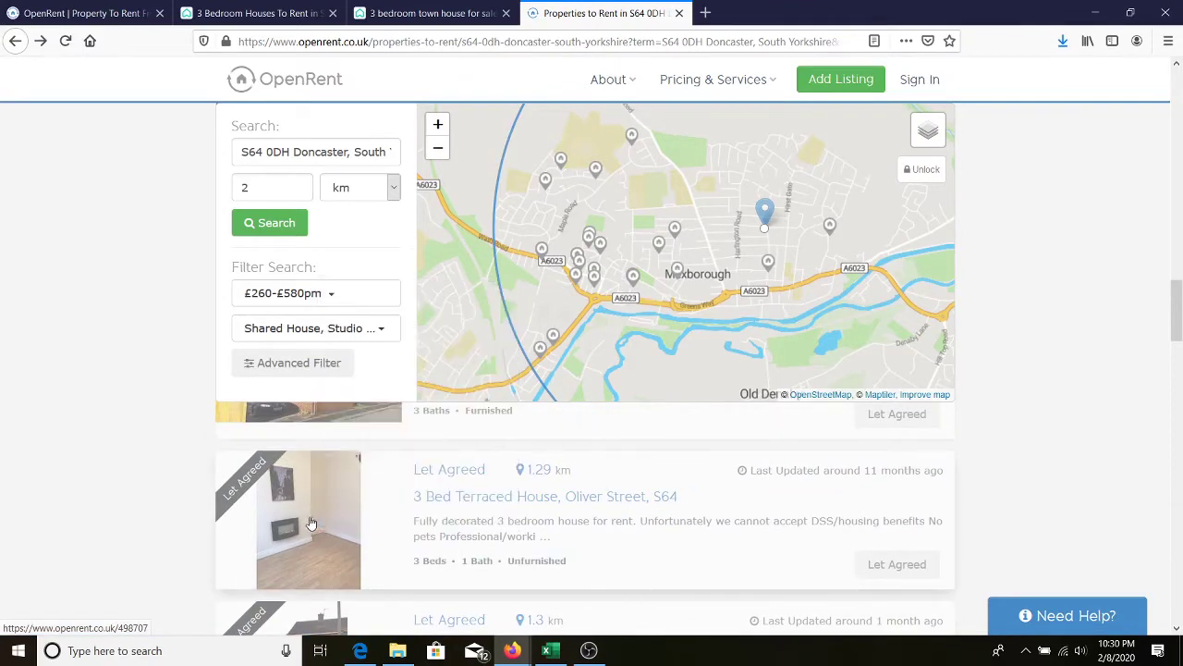
click(311, 523)
scroll(772, 490, down, 4)
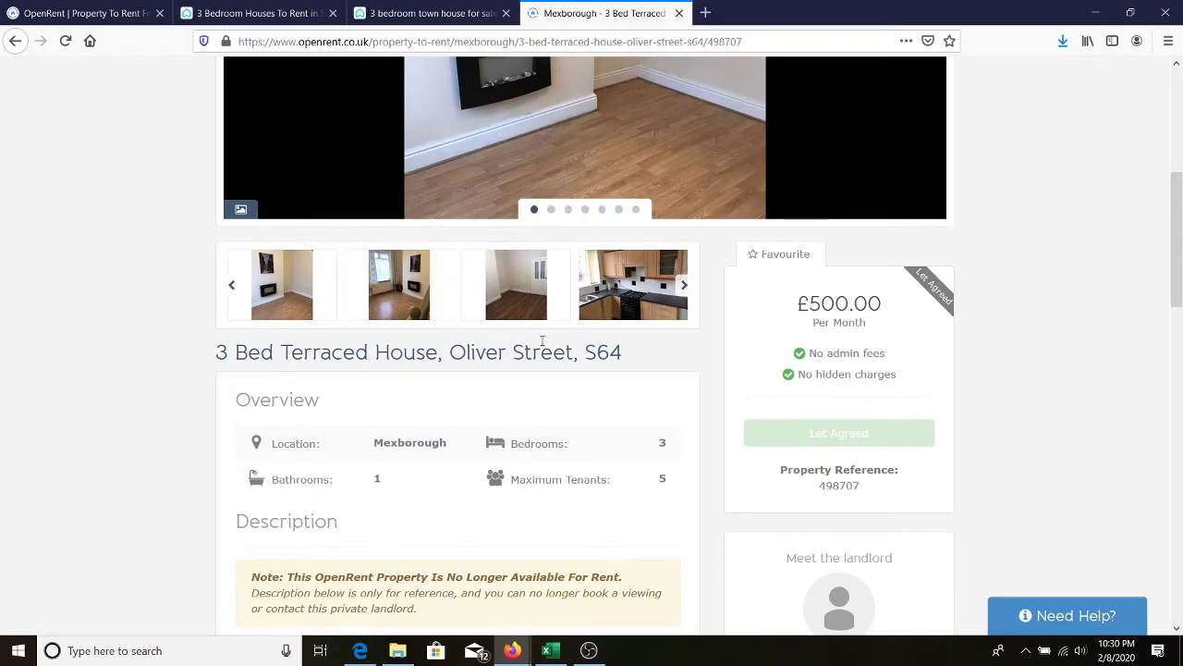
scroll(542, 340, up, 3)
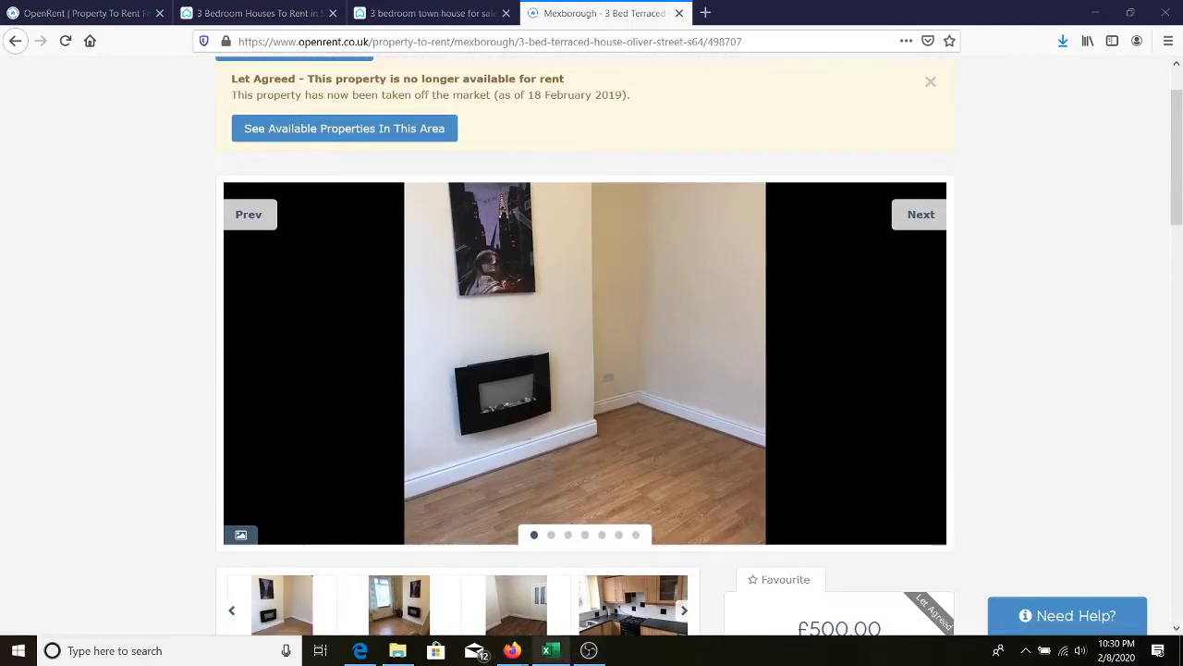
Switch to the ROI Calculator workbook in Excel and enter a true market value of 60000 and an agreed purchase price of 55000
click(549, 650)
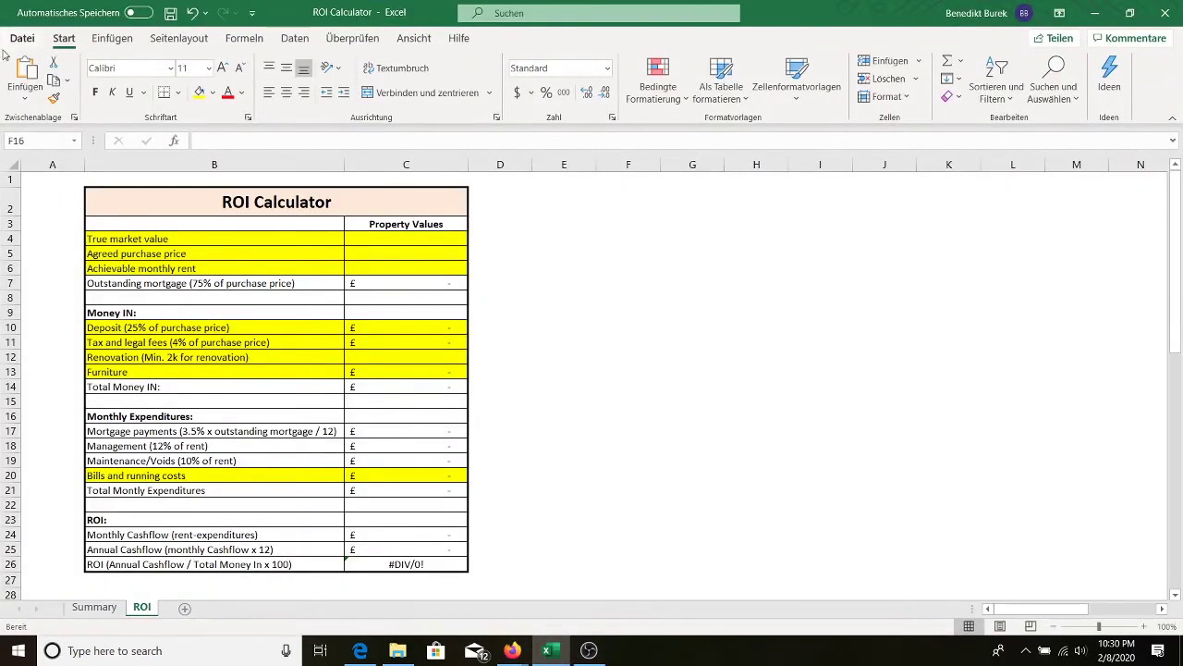
click(363, 234)
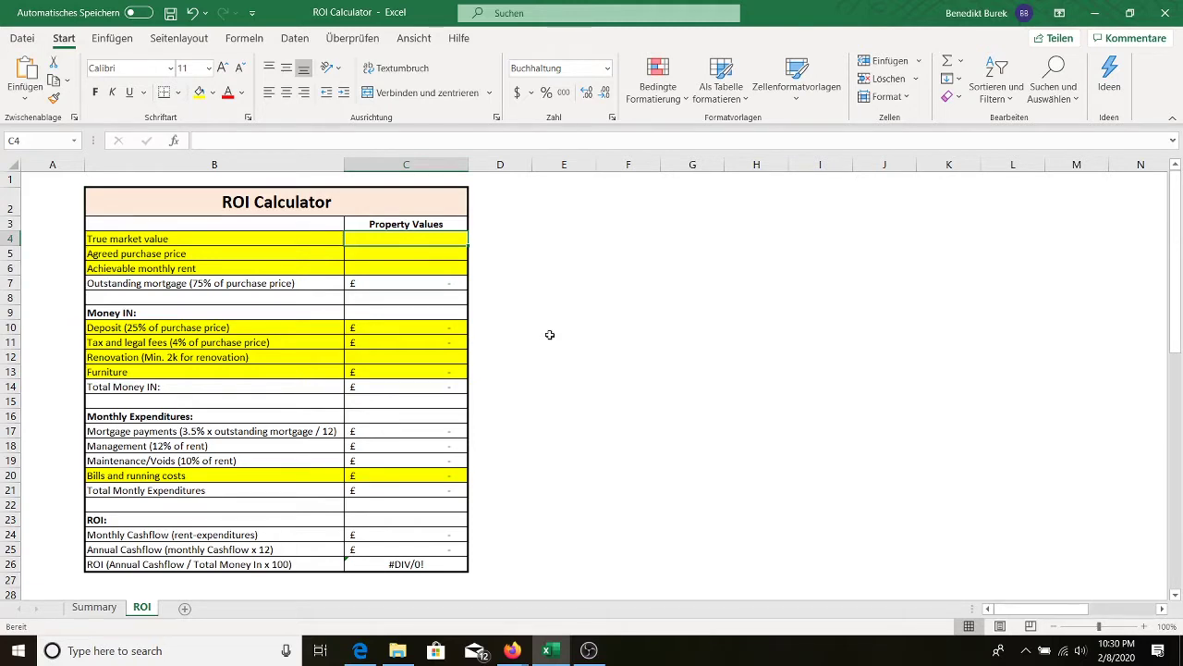
text(60000)
key(Return)
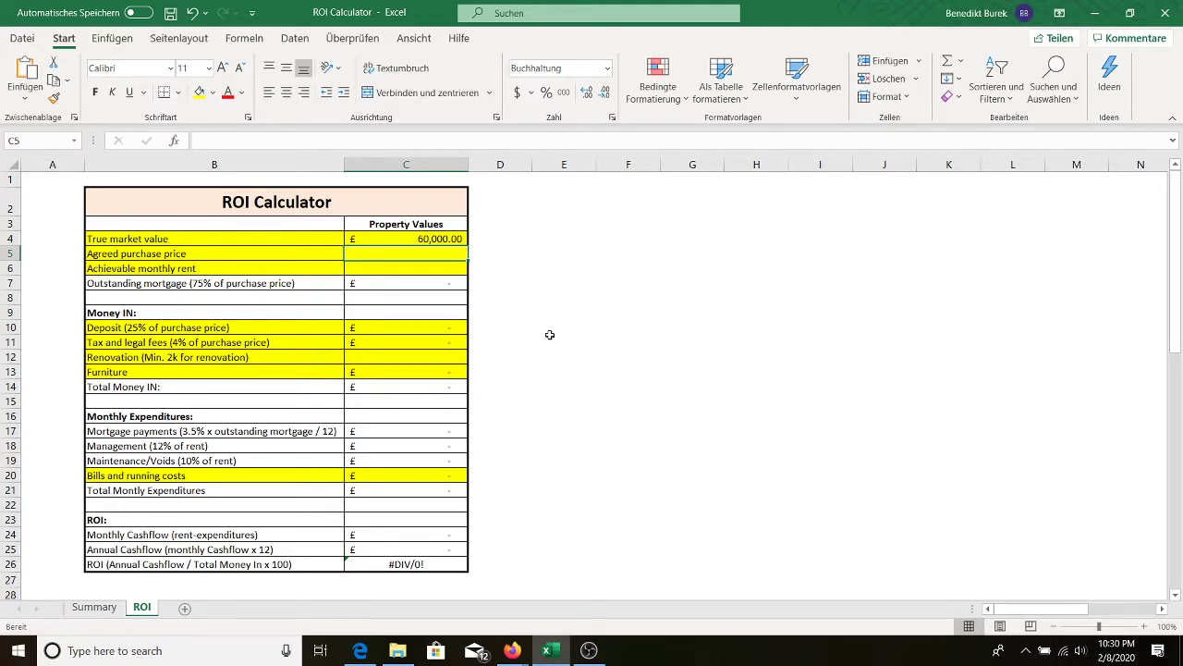
text(55000)
key(Return)
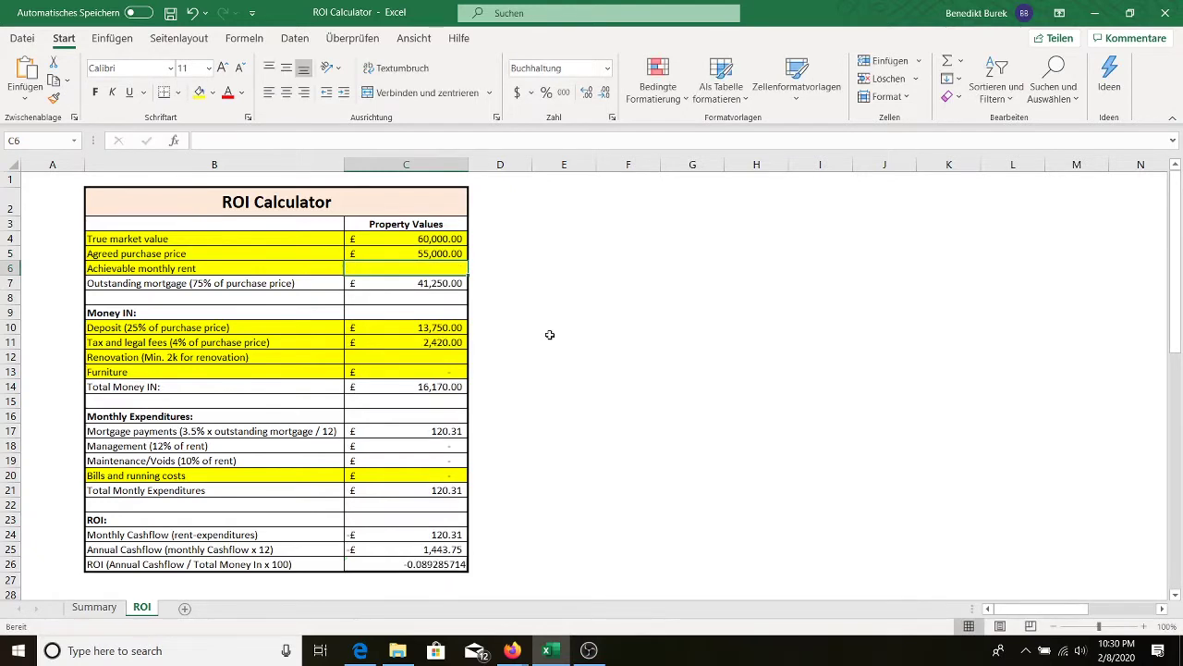
Remove the yellow fill from the Deposit and the Tax and legal fees rows, B10:C11
key(Up)
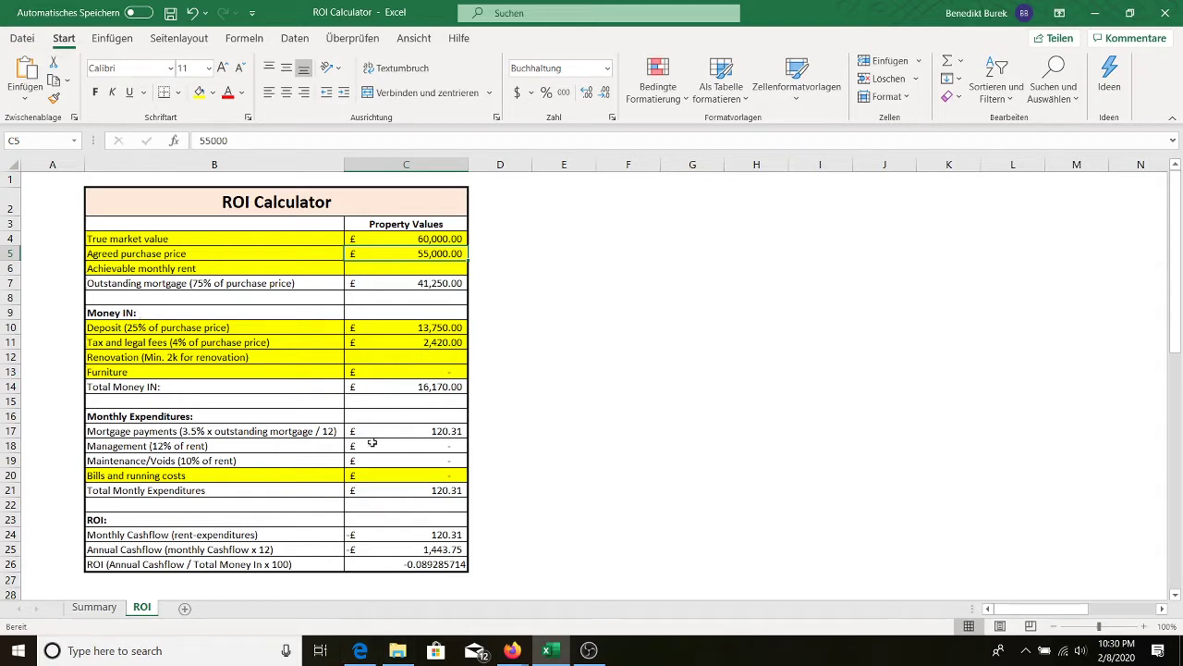
drag(121, 328, 448, 326)
click(389, 342)
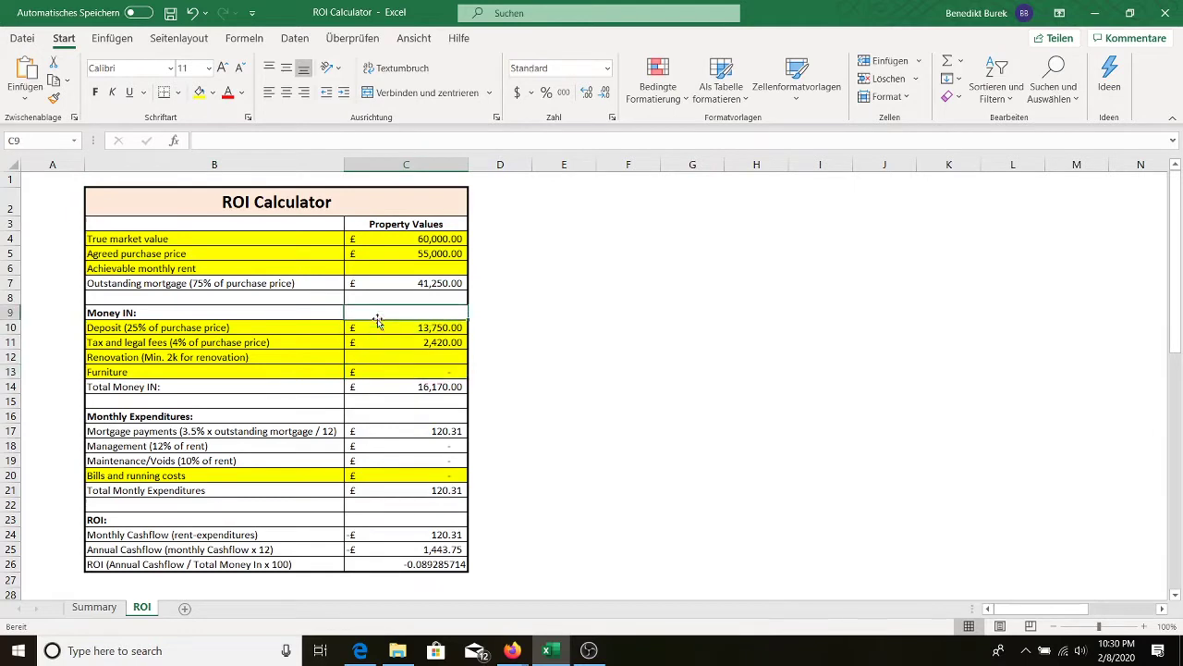
drag(154, 331, 369, 344)
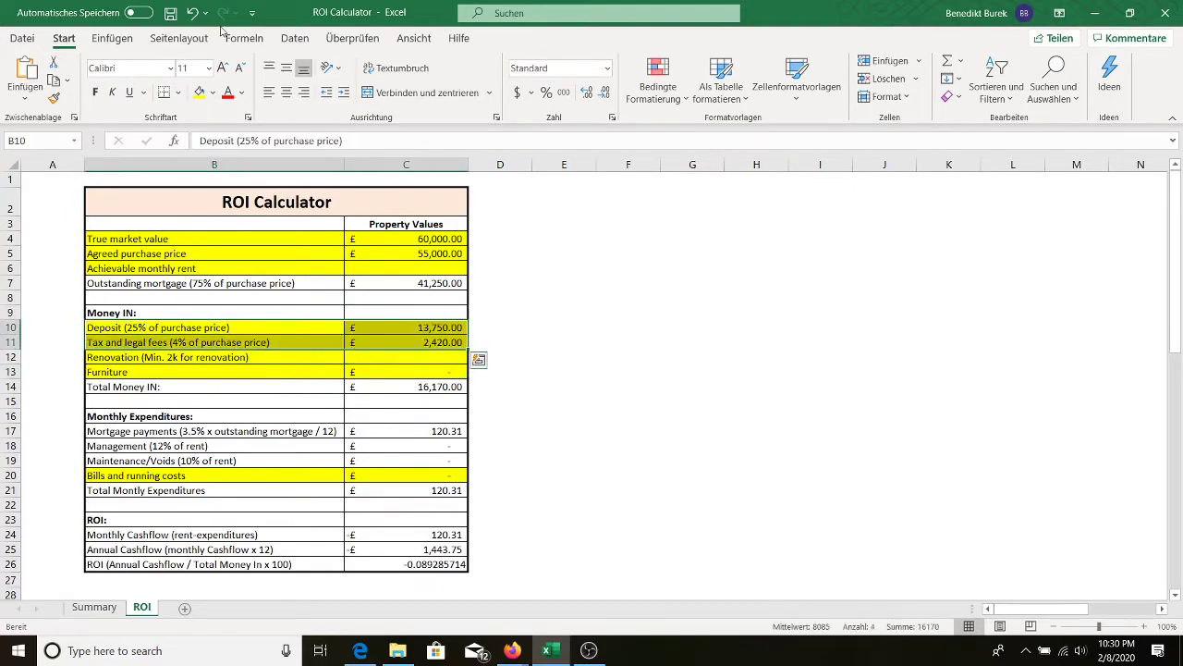
click(212, 92)
click(243, 262)
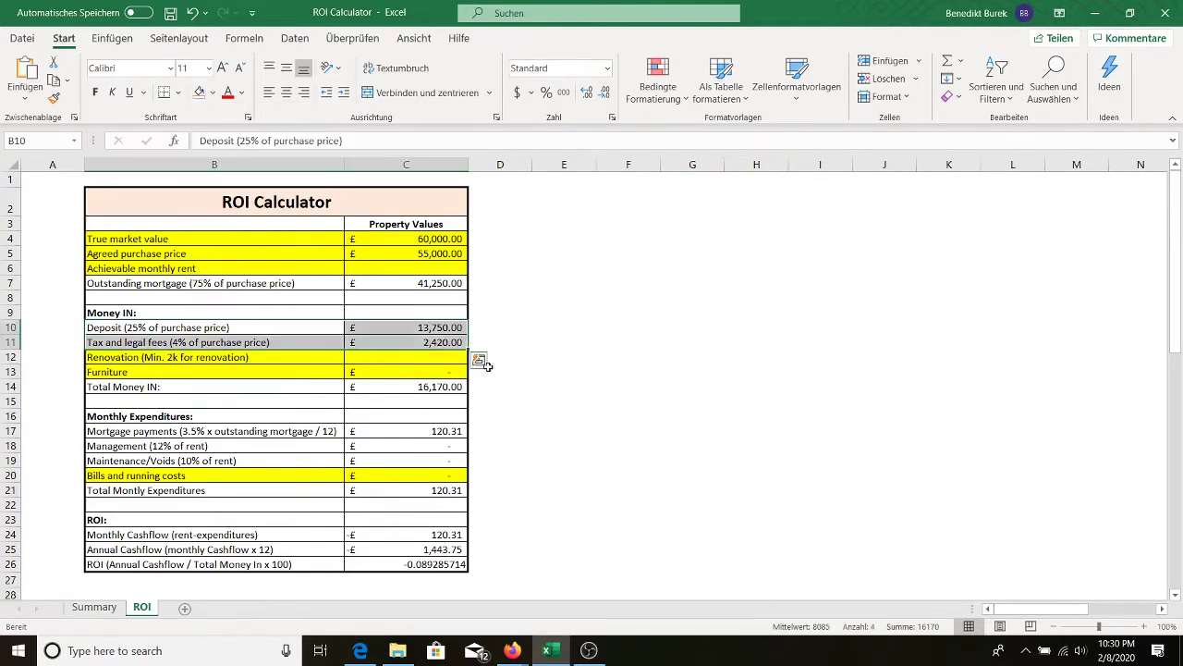
click(392, 411)
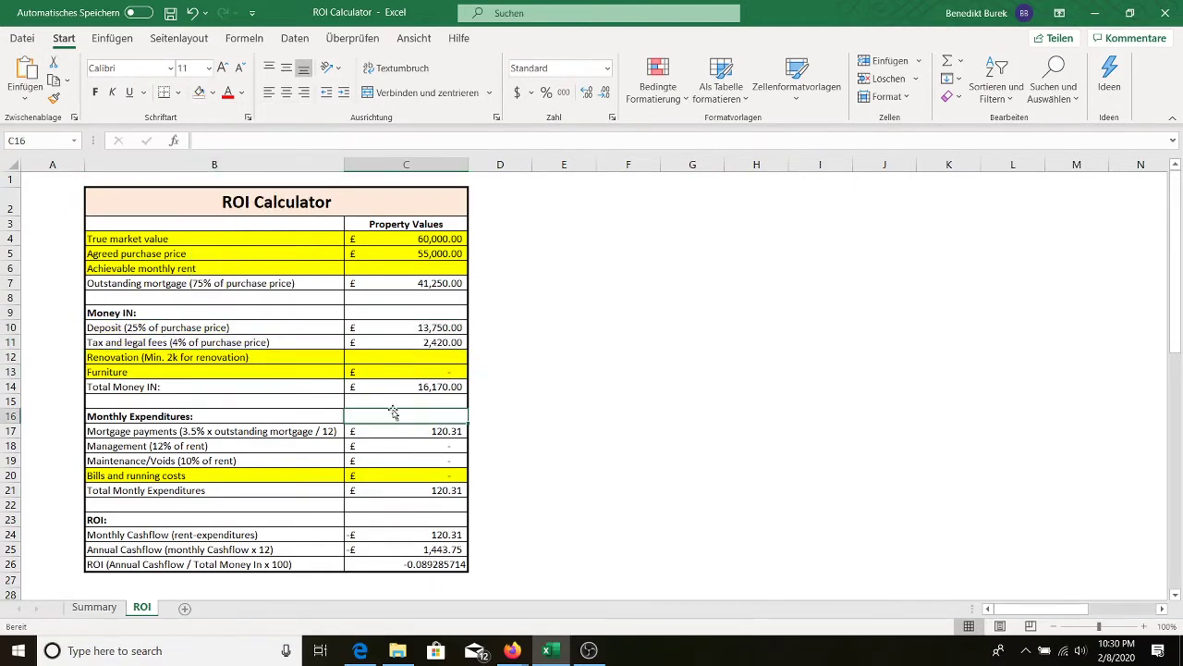
click(166, 268)
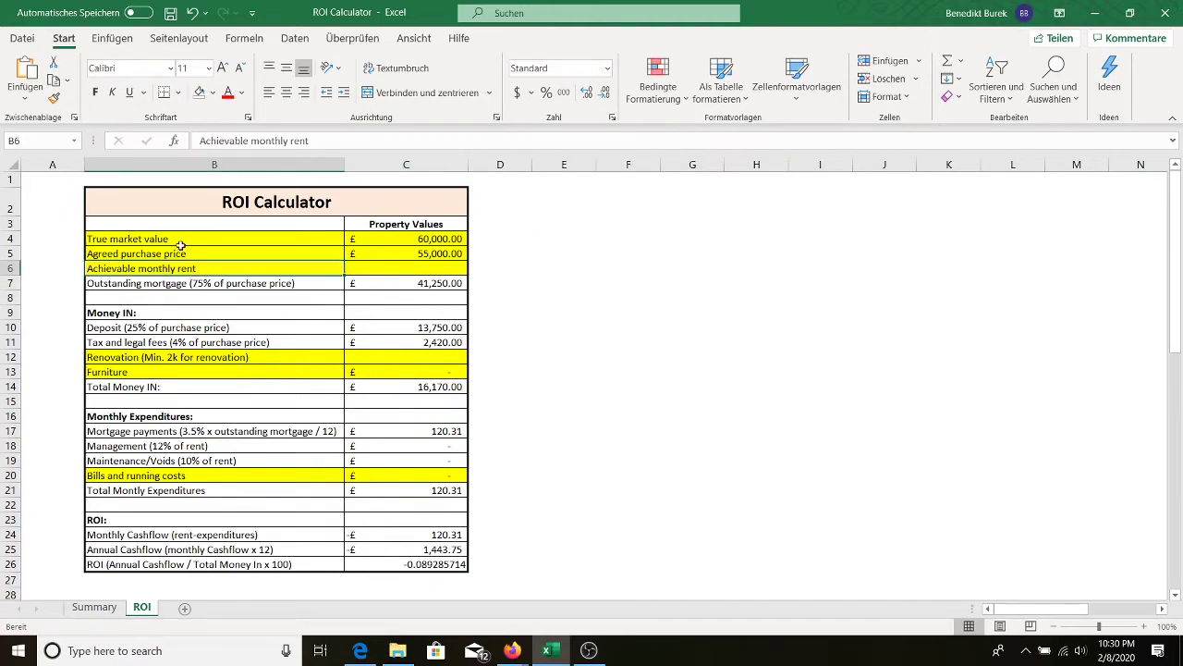
Enter an achievable monthly rent of 500 in C6
click(438, 271)
text(500)
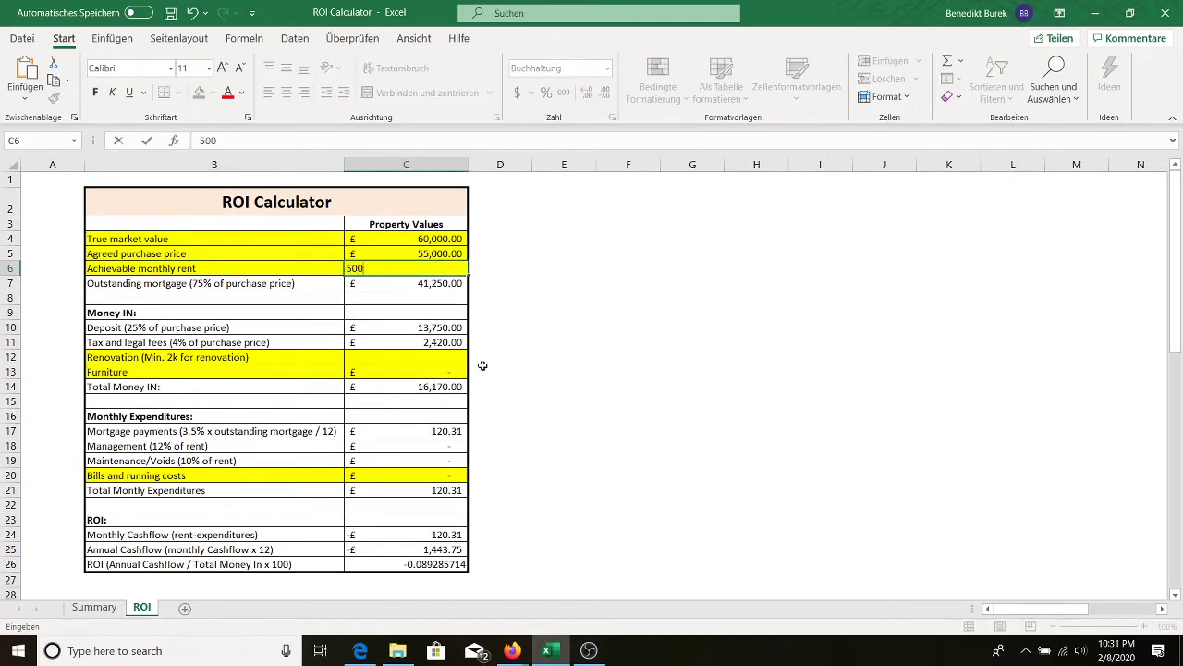
key(Return)
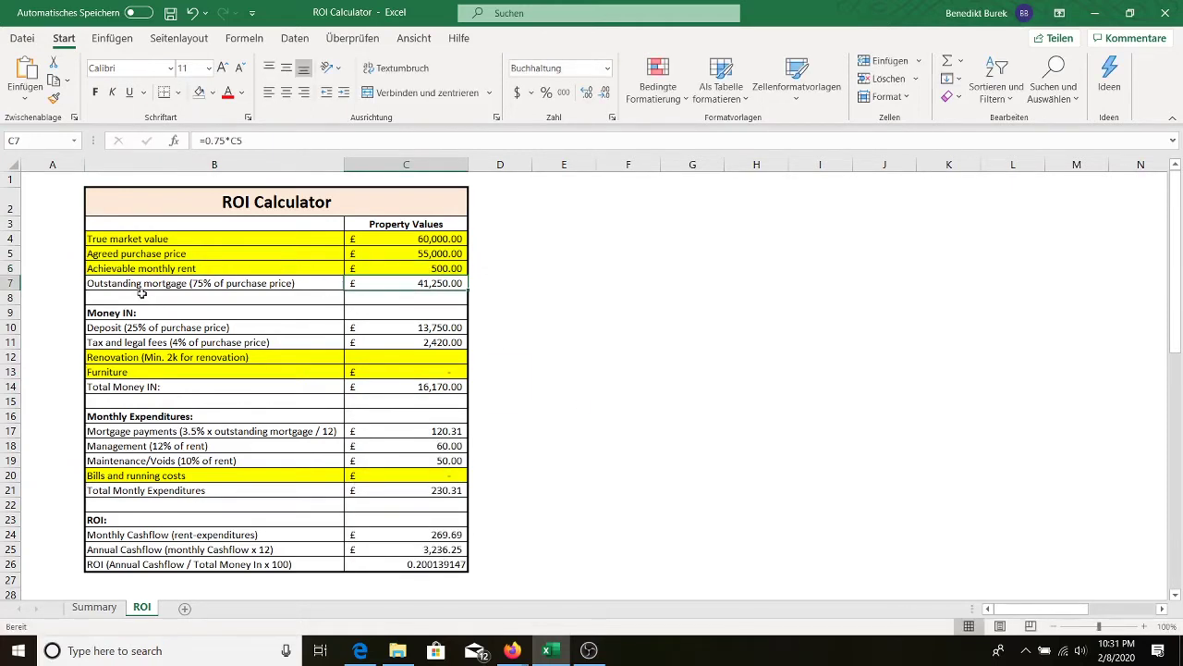
Examine the Outstanding mortgage, Deposit and Tax and legal fees rows and how their formulas derive from the agreed purchase price
mouse_move(137, 283)
mouse_down()
mouse_move(467, 294)
mouse_move(416, 283)
mouse_up()
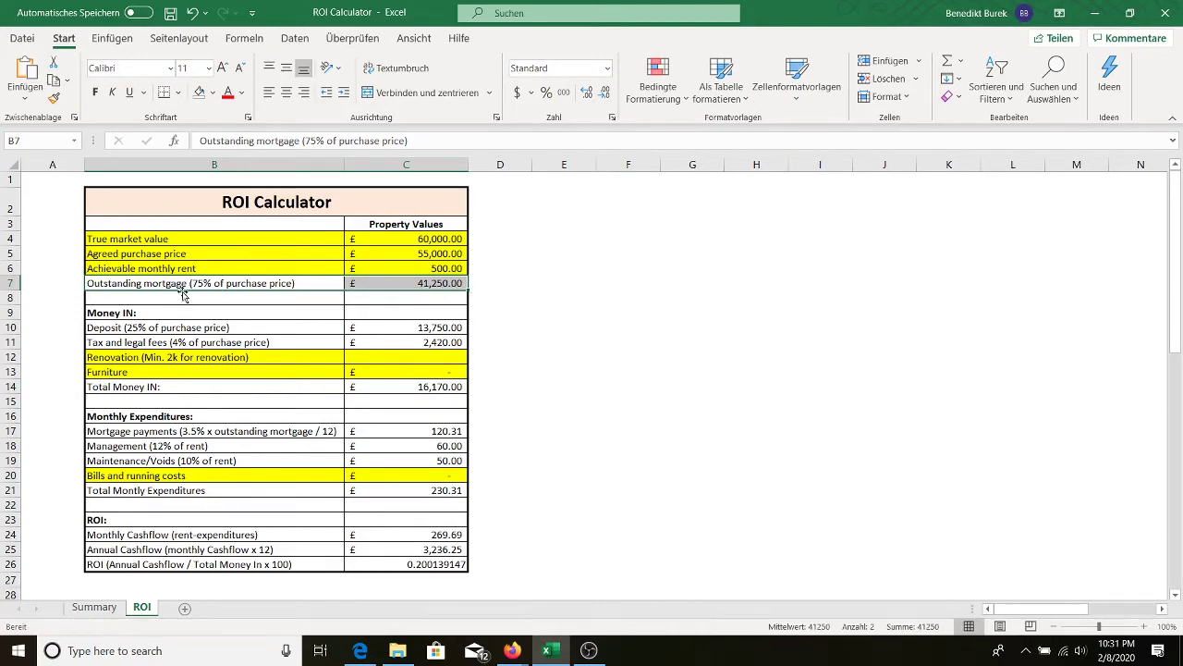
drag(109, 327, 406, 327)
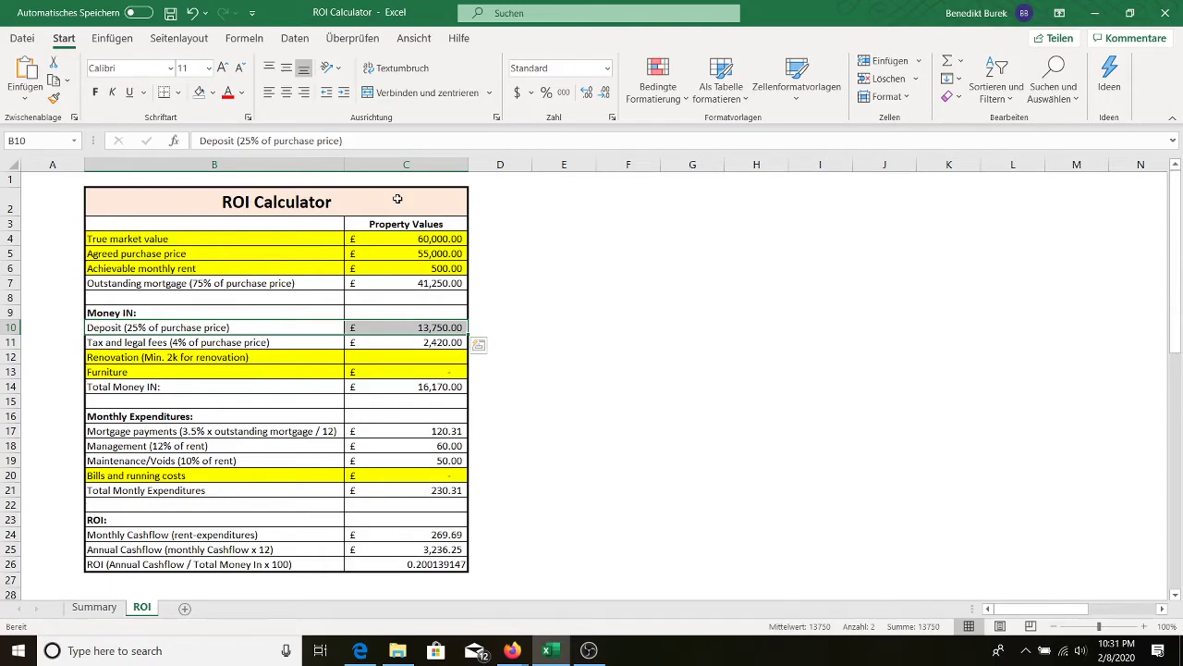
click(404, 280)
scroll(400, 353, down, 1)
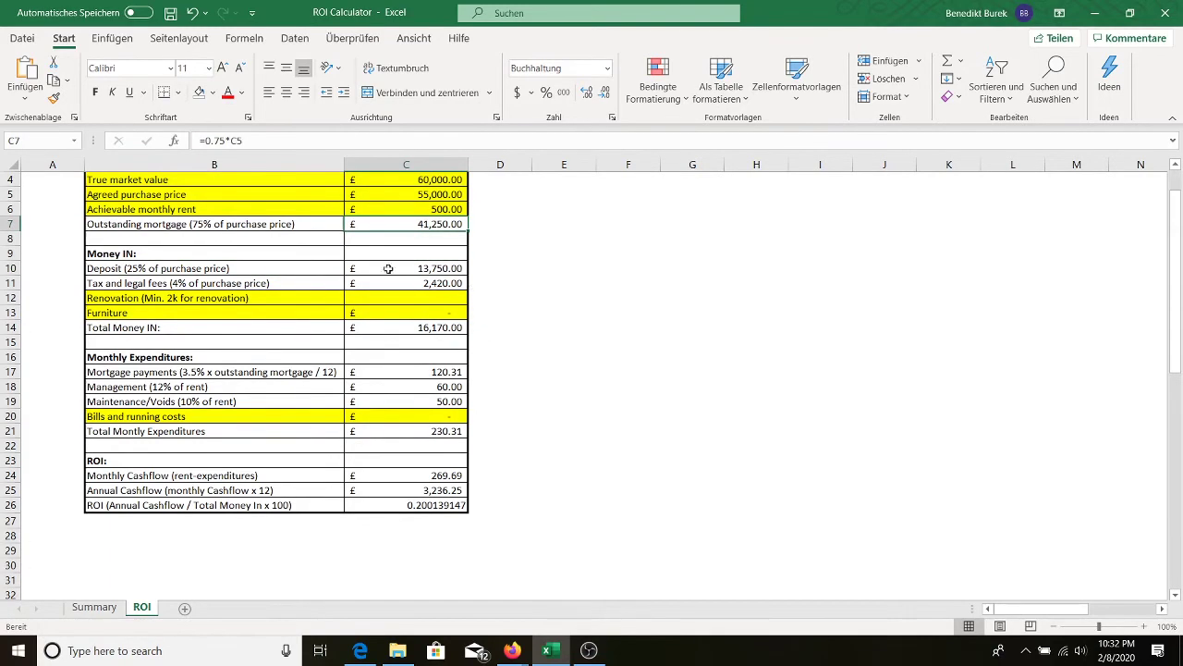
click(423, 272)
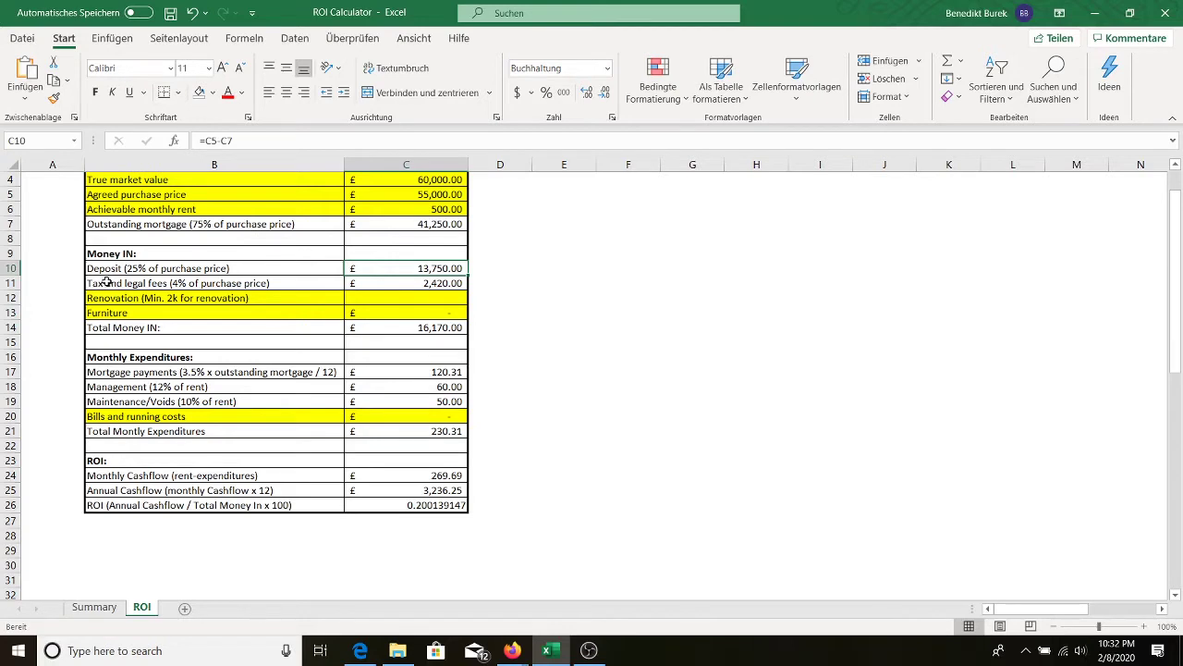
click(198, 284)
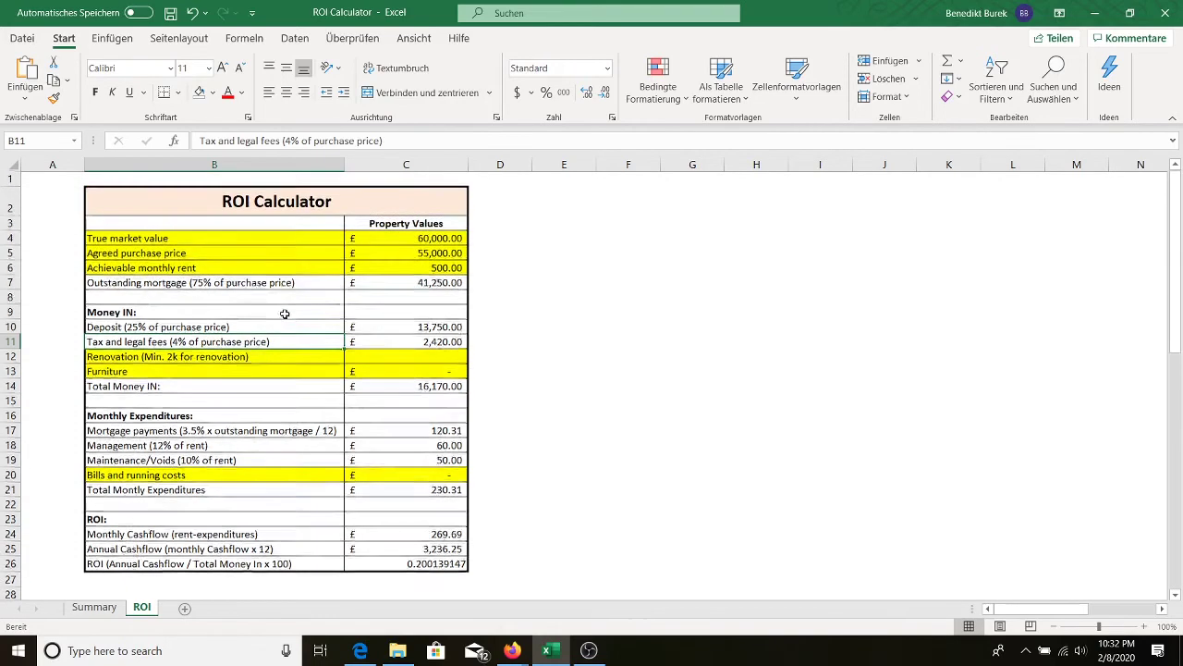
scroll(285, 309, up, 1)
drag(120, 254, 433, 261)
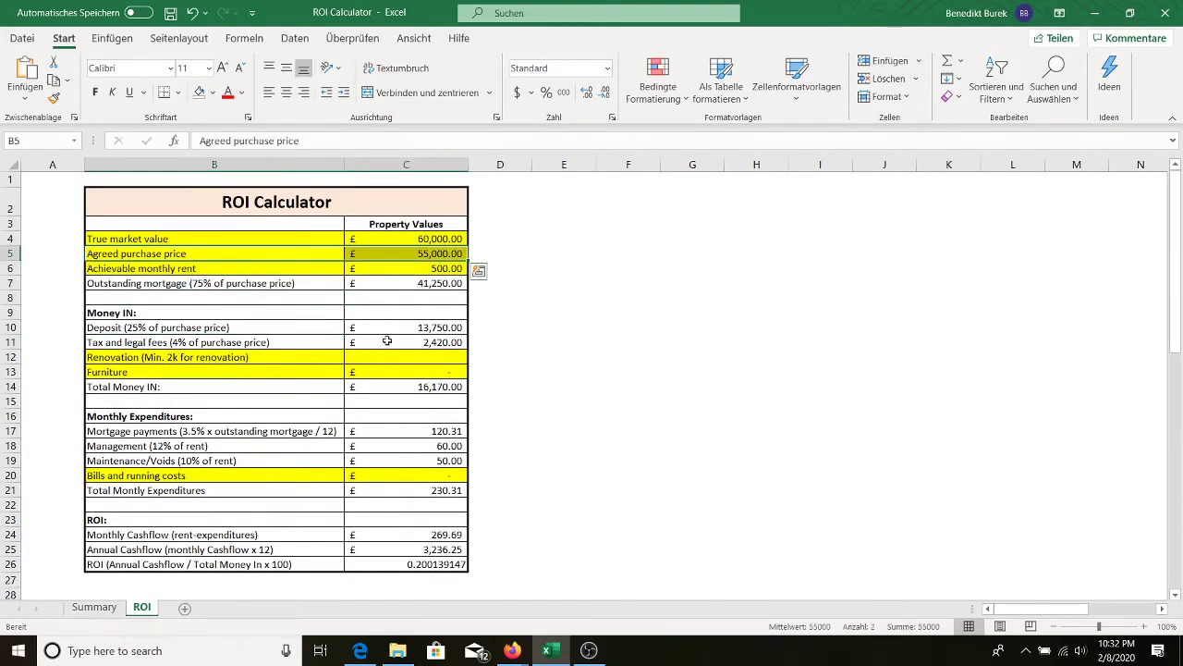
click(388, 341)
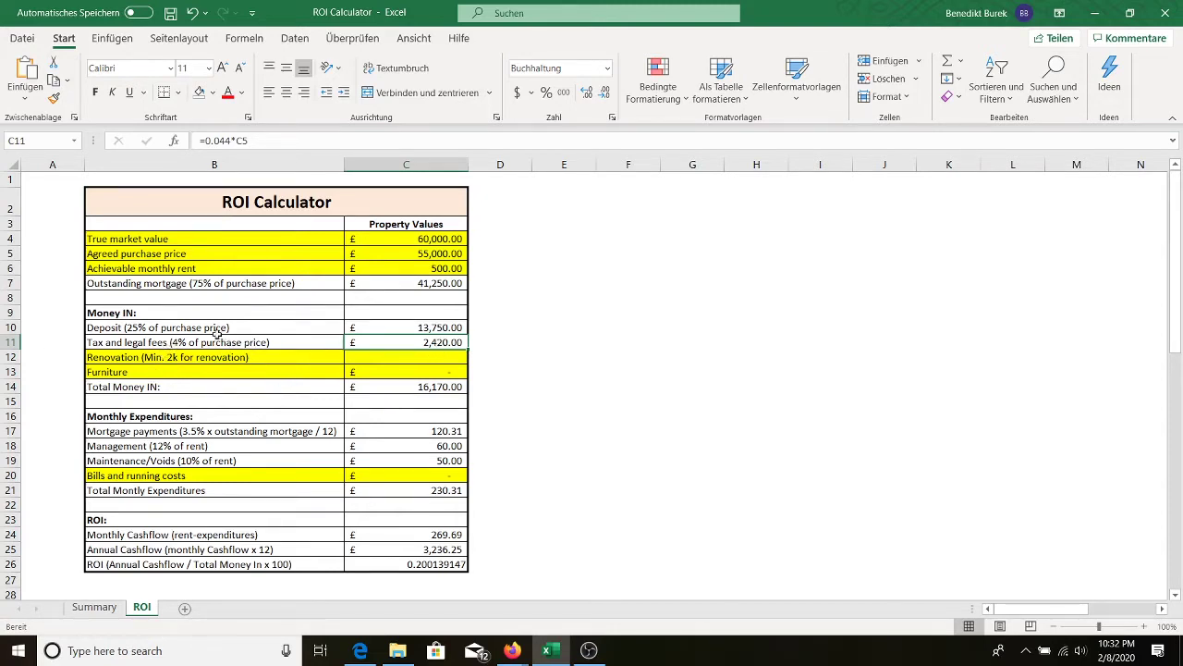
Enter a renovation cost of 10000 in C12
click(104, 359)
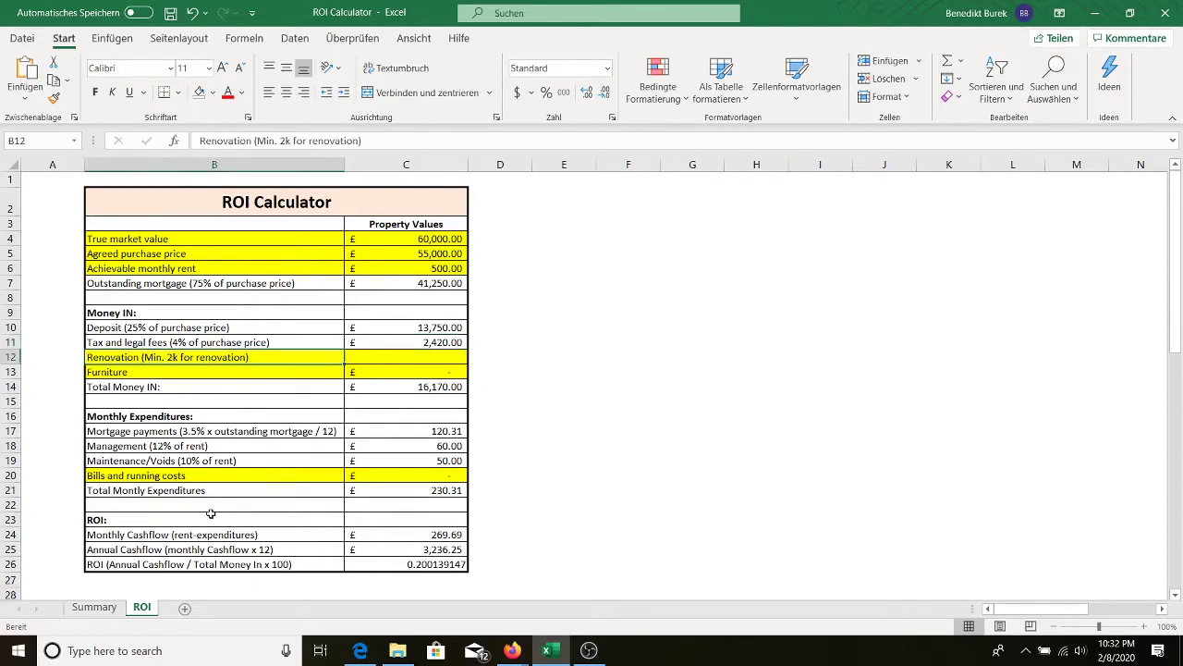
click(418, 355)
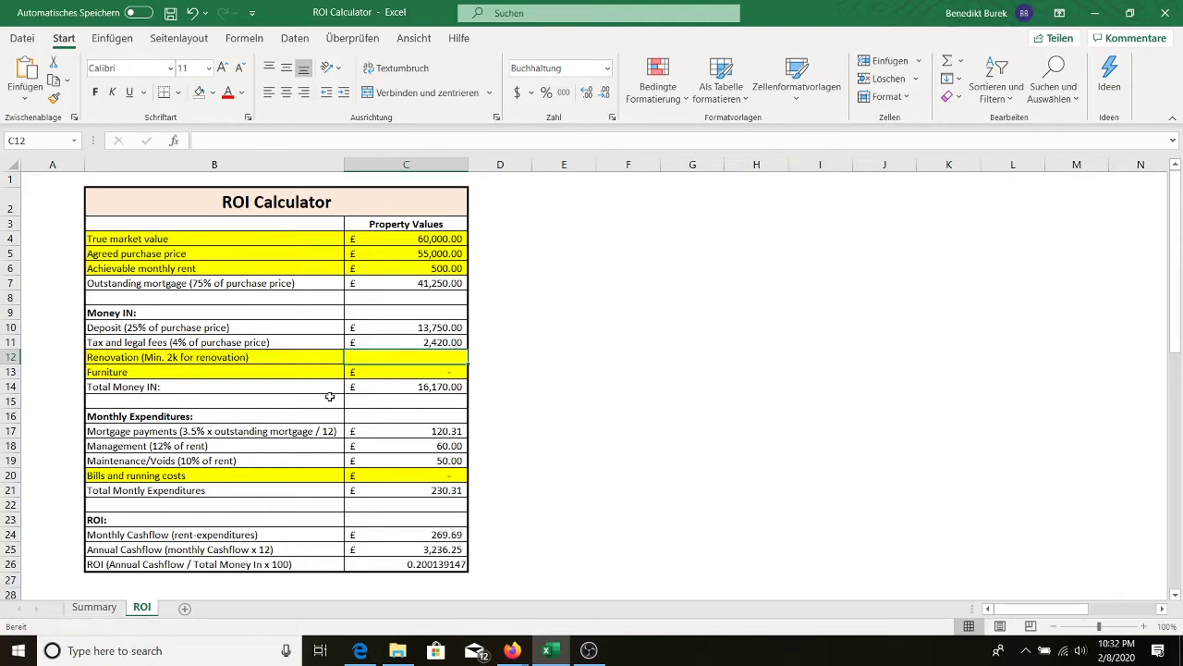
text(10,00)
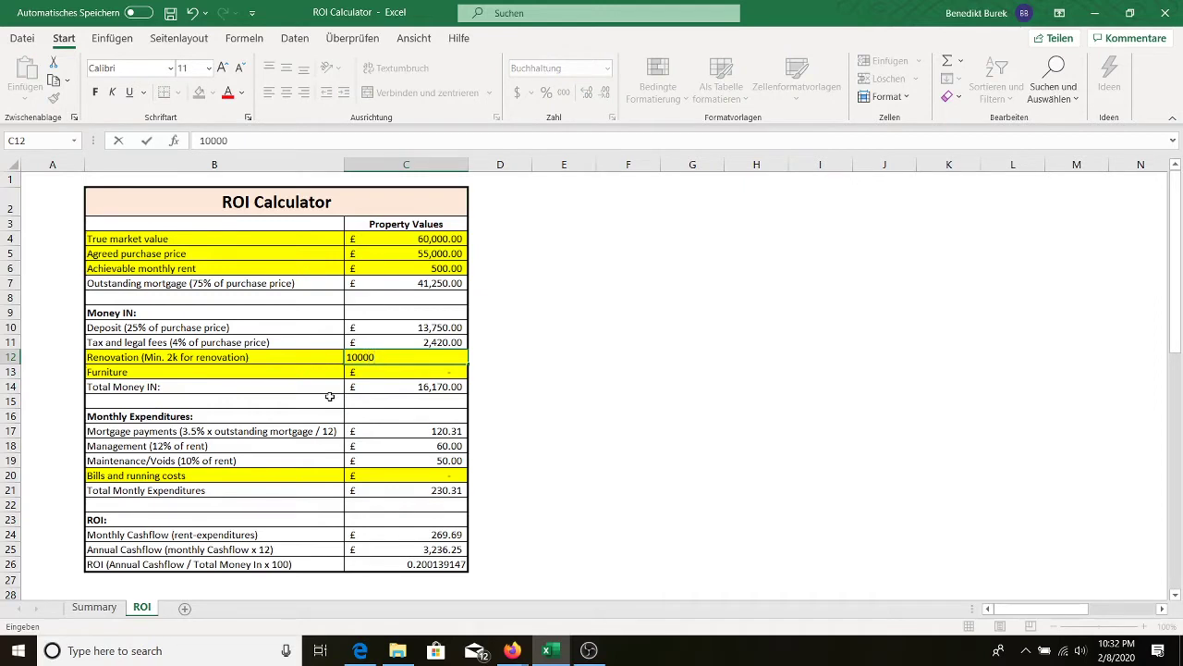
text(0)
key(Return)
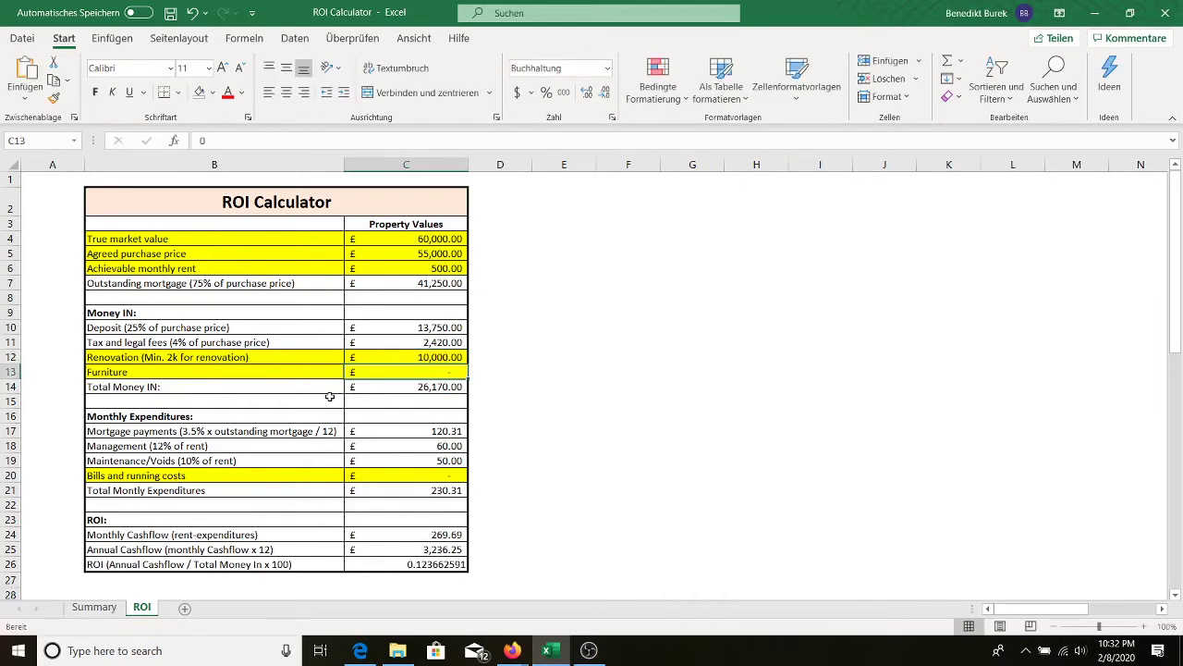
Review the Furniture row and the Total Money IN formula together with the deposit, fees and renovation amounts that feed it
key(Left)
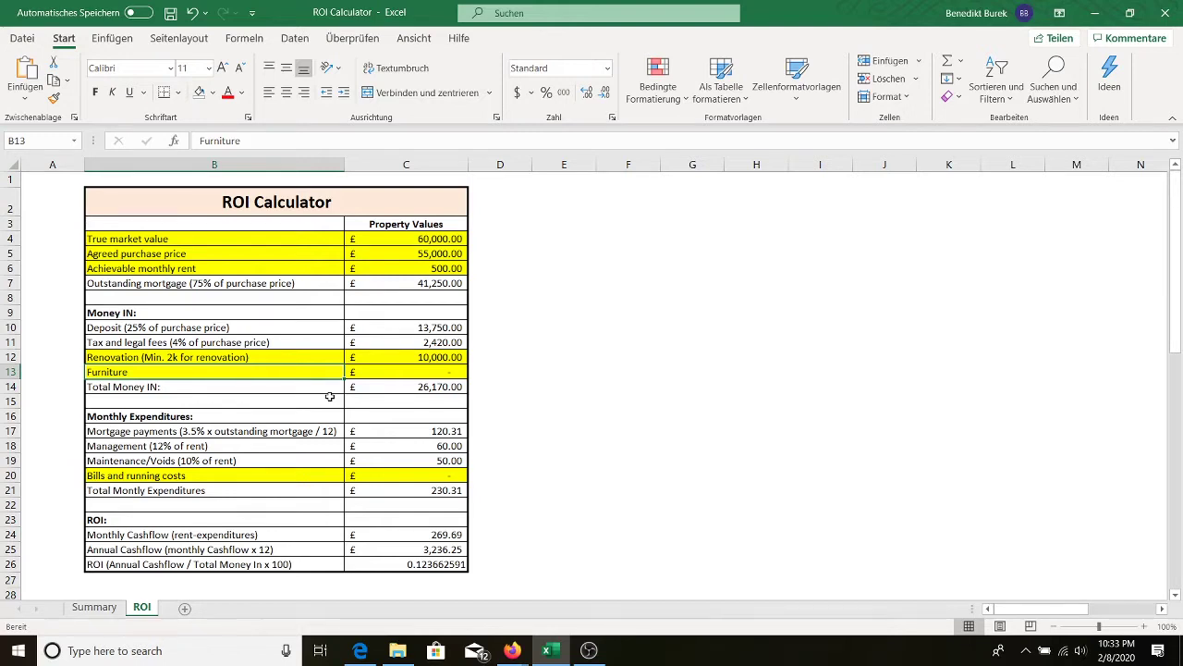
key(Down)
key(Right)
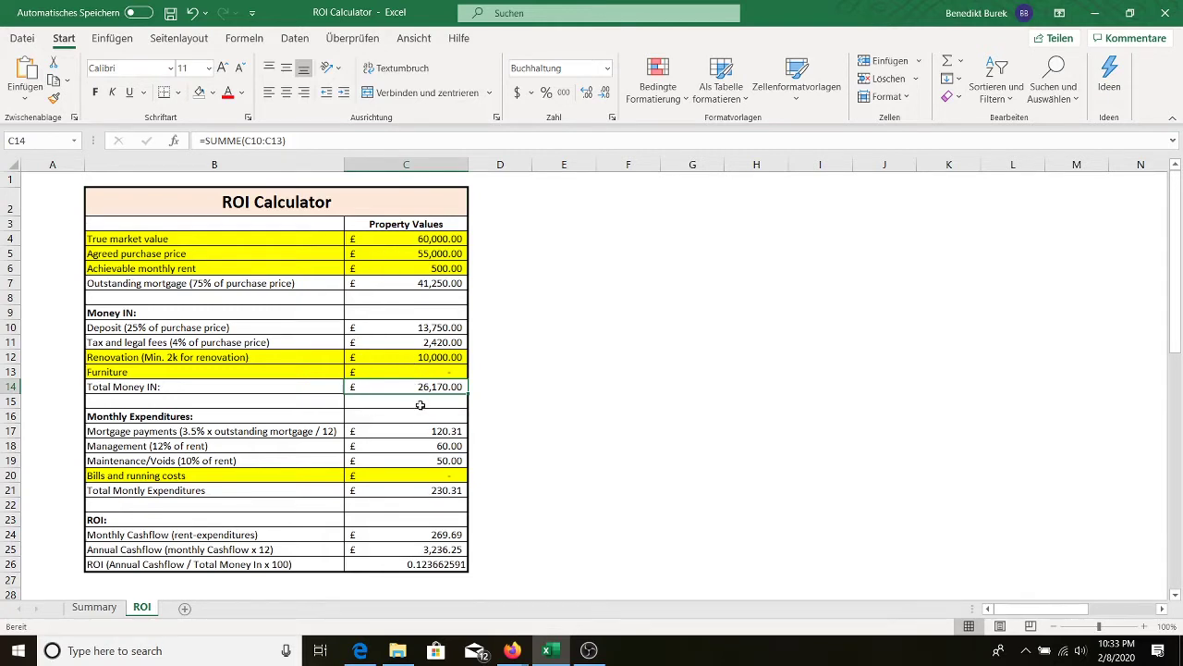
click(407, 329)
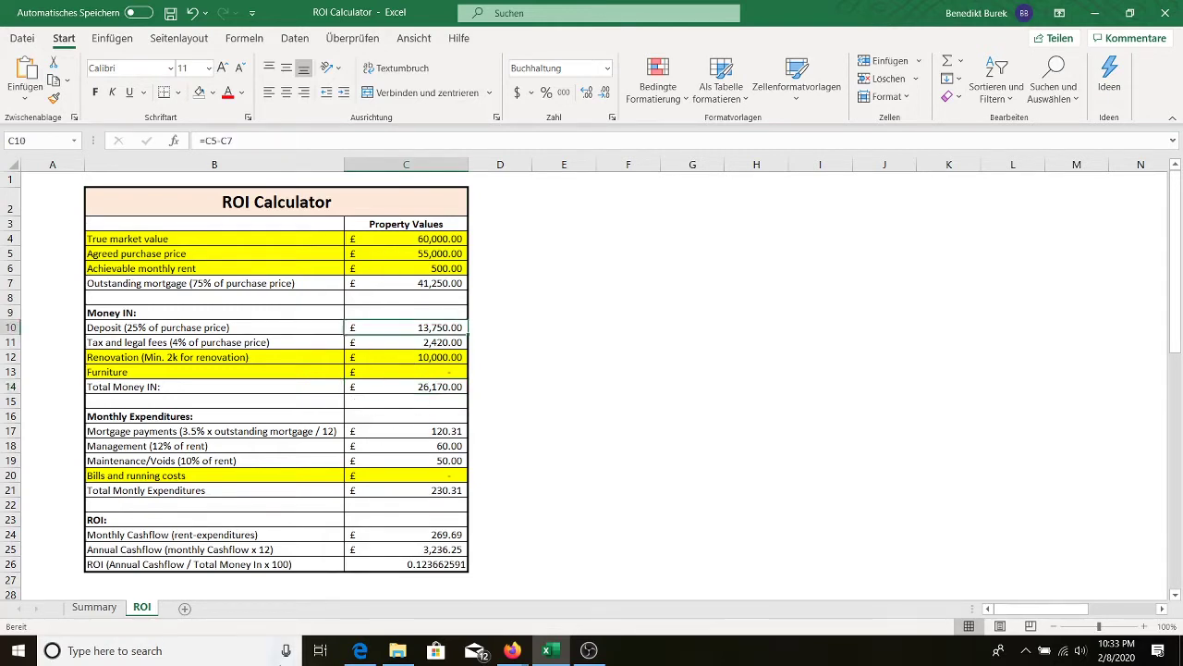
click(426, 356)
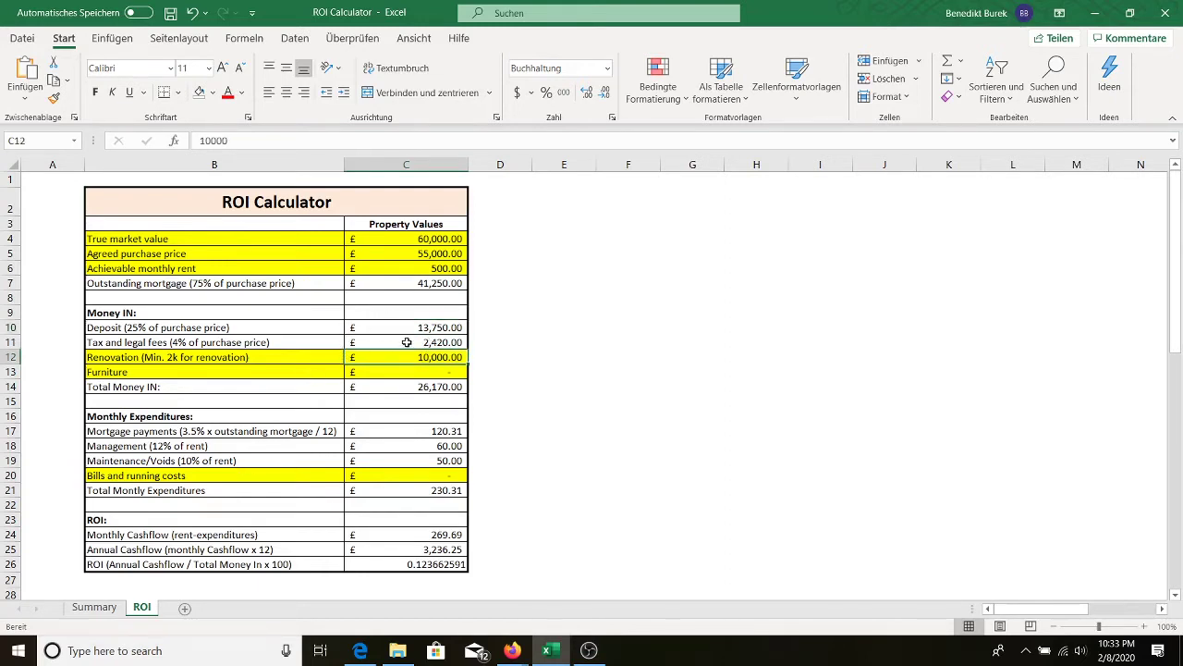
click(407, 342)
click(414, 385)
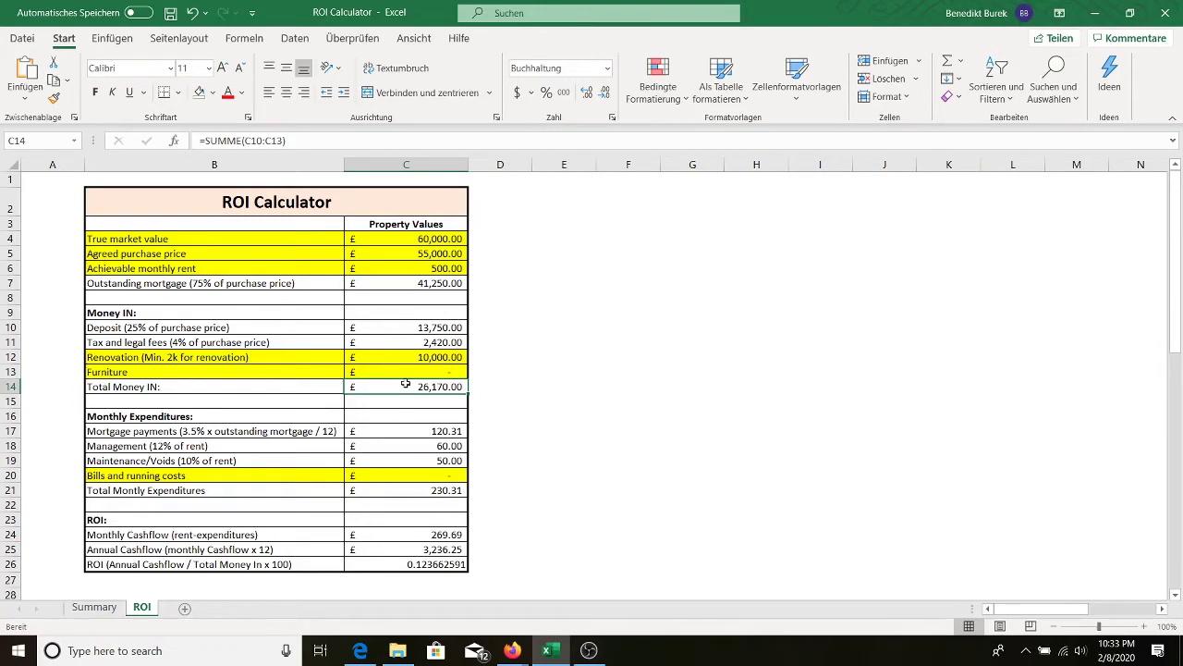
click(406, 256)
Examine the Mortgage payments, Management and Maintenance/Voids rows under Monthly Expenditures and how their amounts are calculated
scroll(274, 395, down, 2)
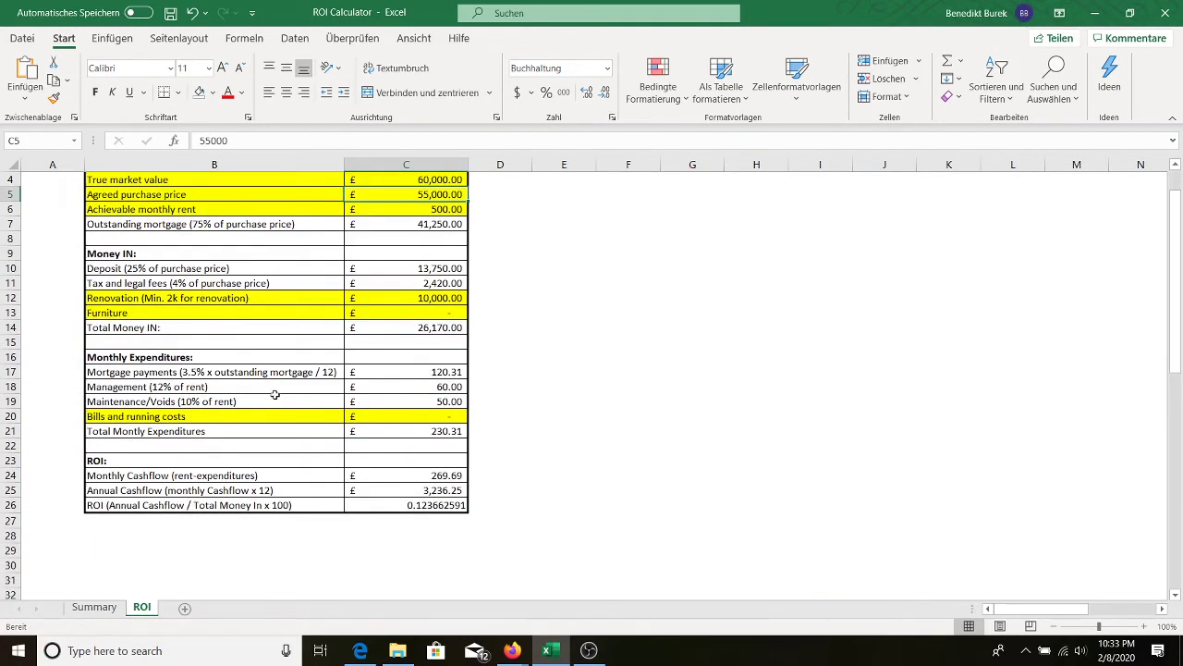
scroll(275, 395, down, 1)
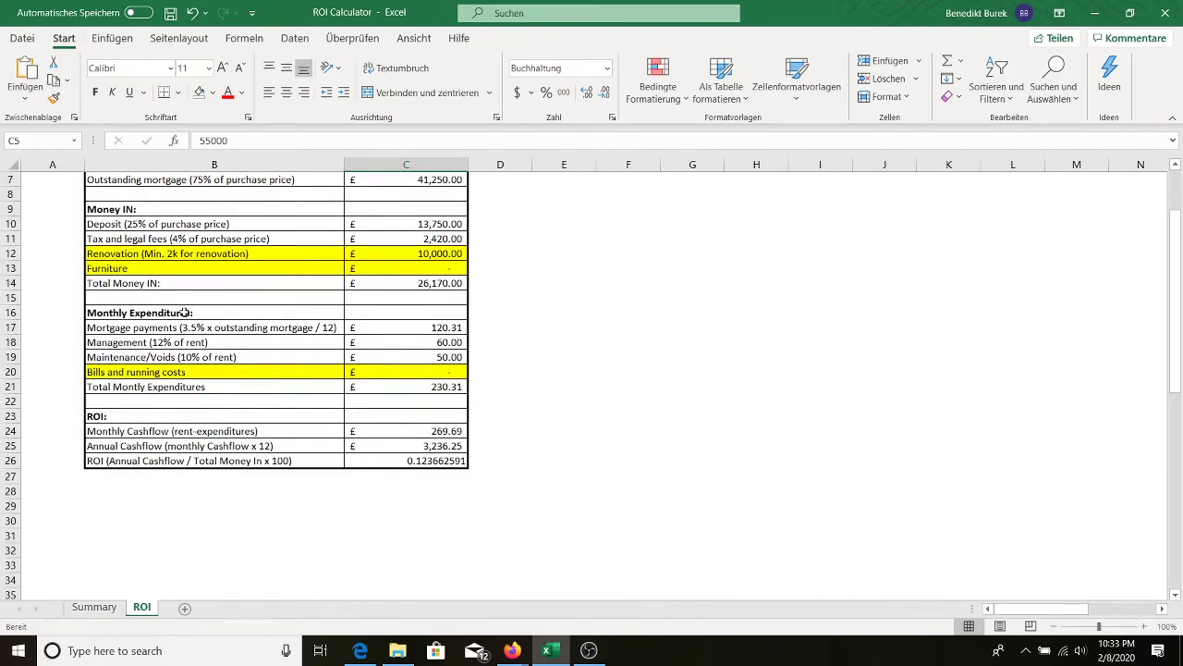
drag(113, 327, 406, 313)
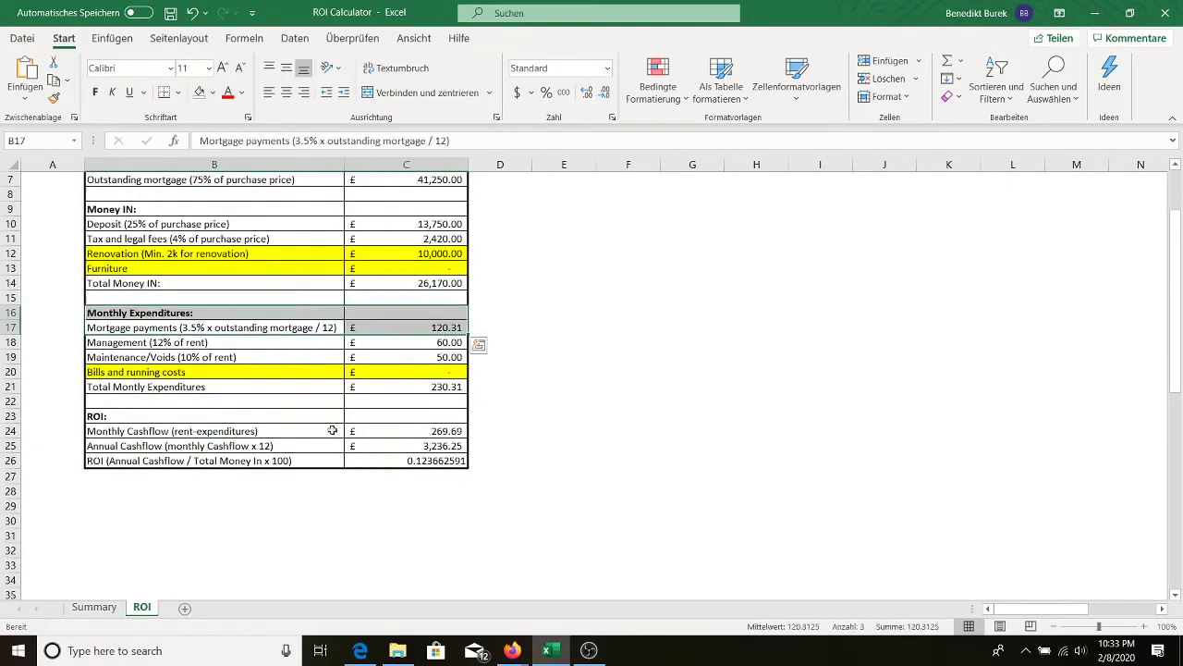
click(199, 323)
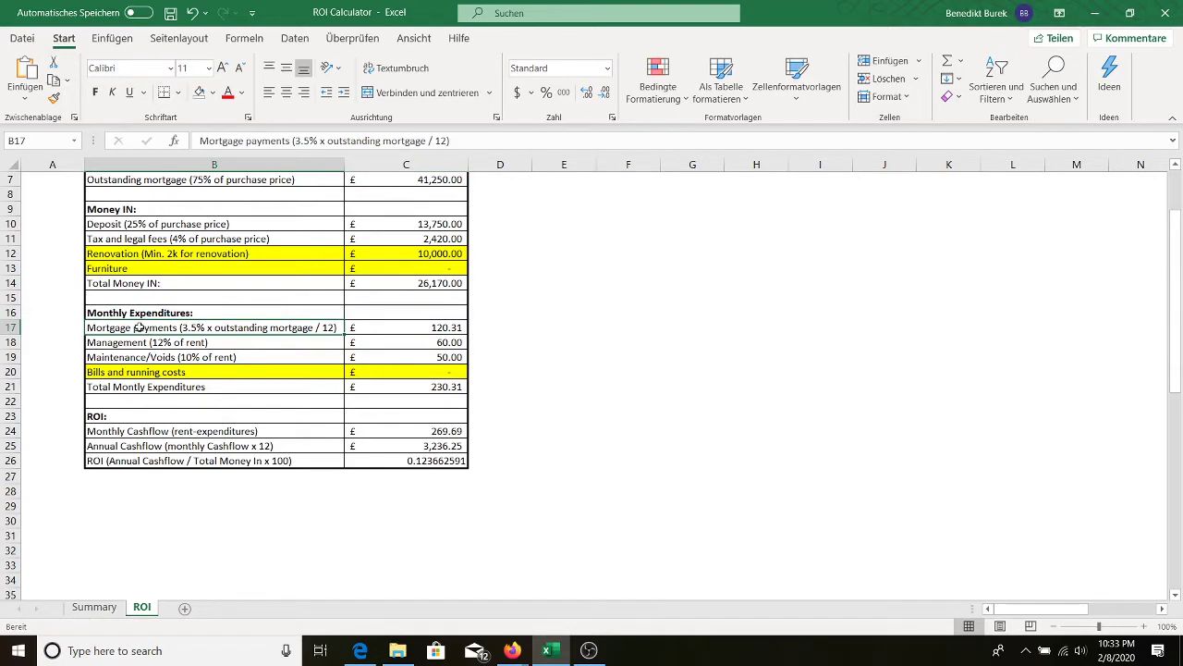
drag(135, 329, 464, 328)
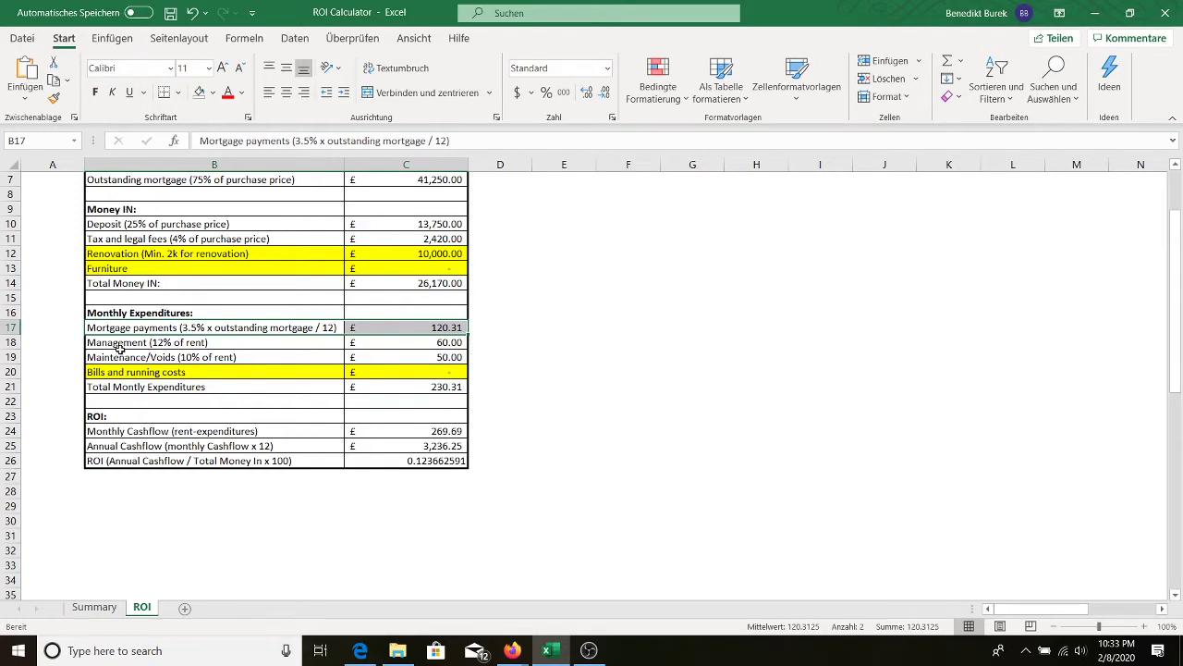
drag(111, 342, 436, 346)
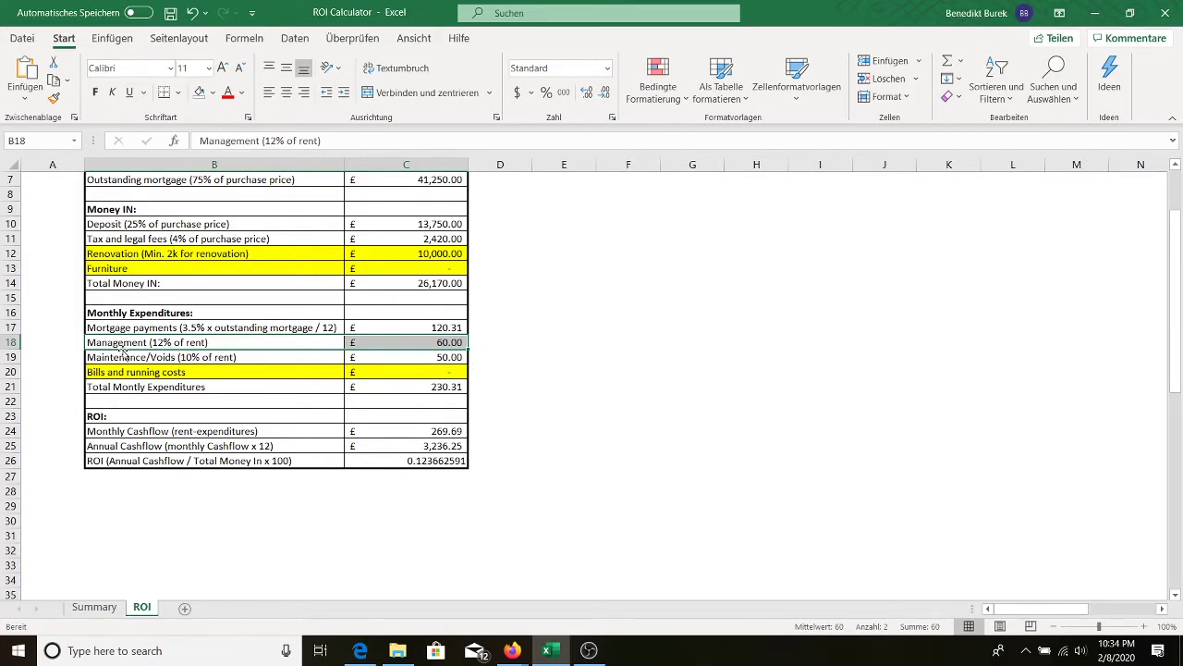
click(210, 361)
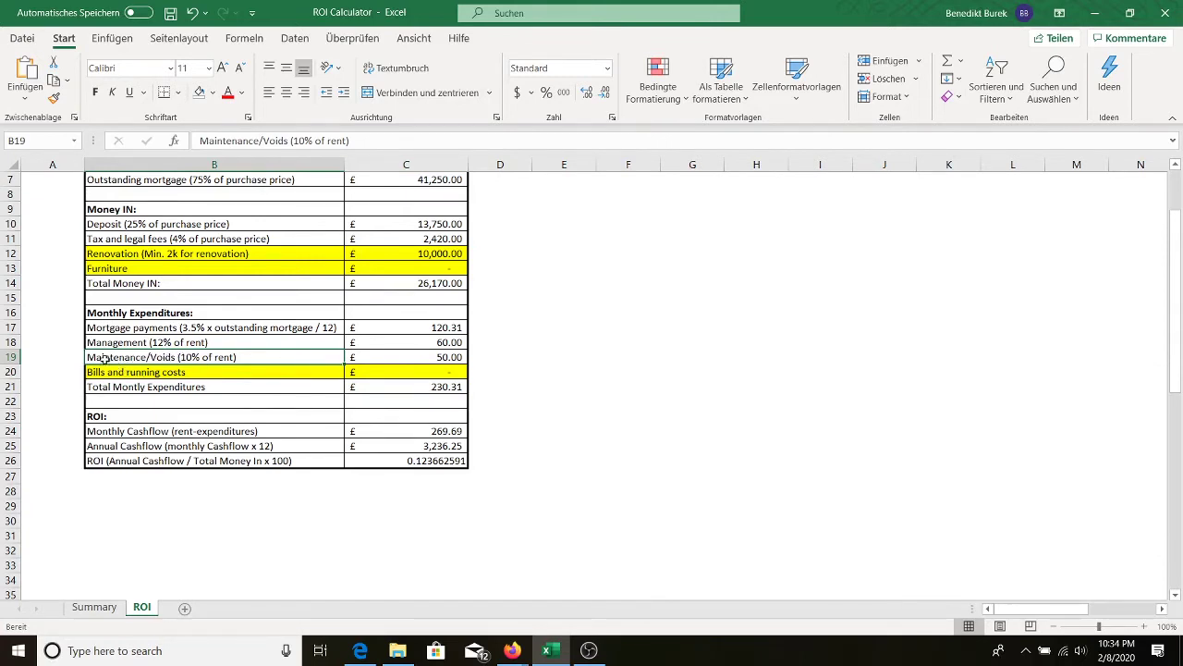
click(435, 357)
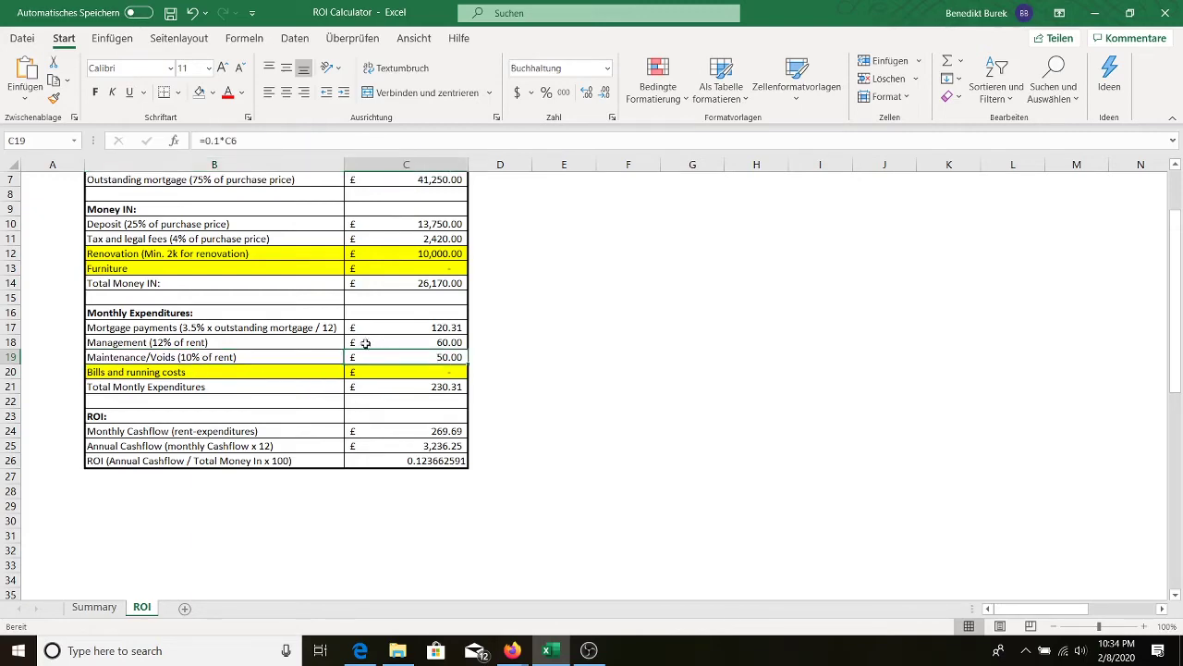
scroll(379, 407, up, 1)
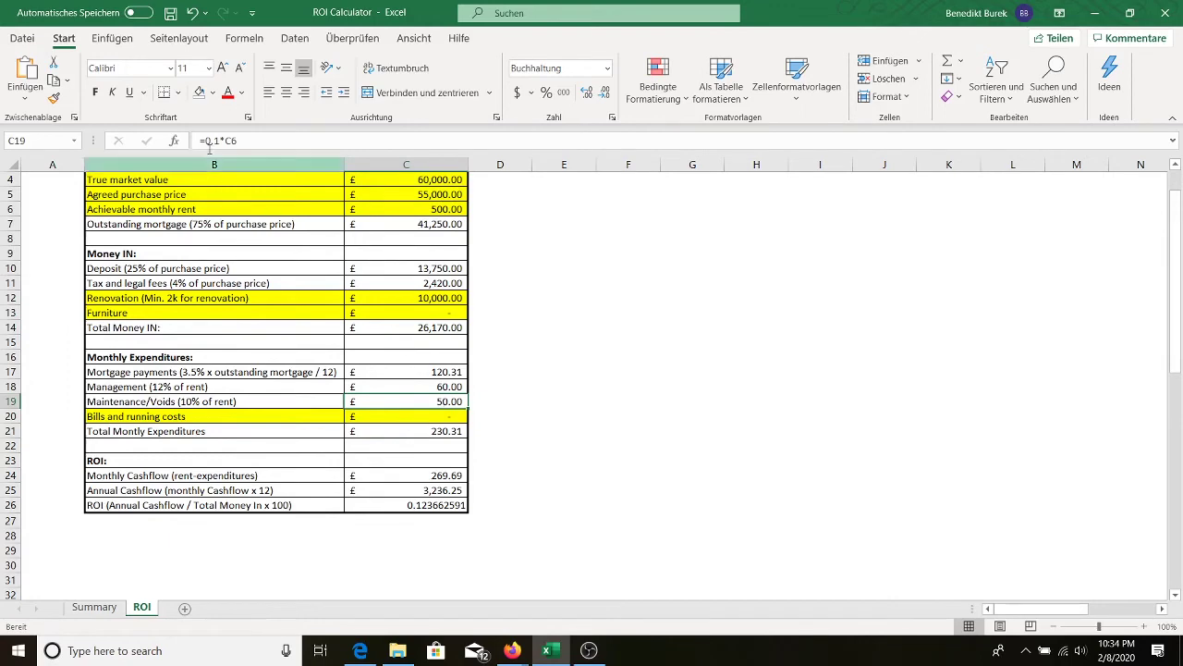
scroll(472, 401, up, 2)
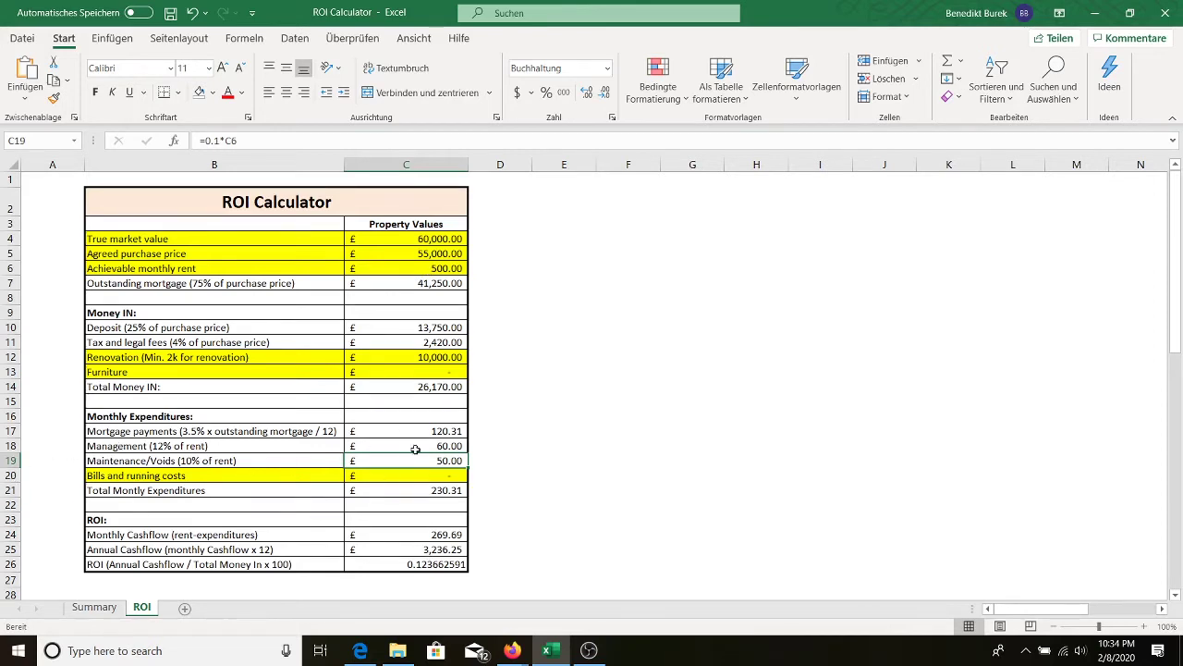
click(149, 433)
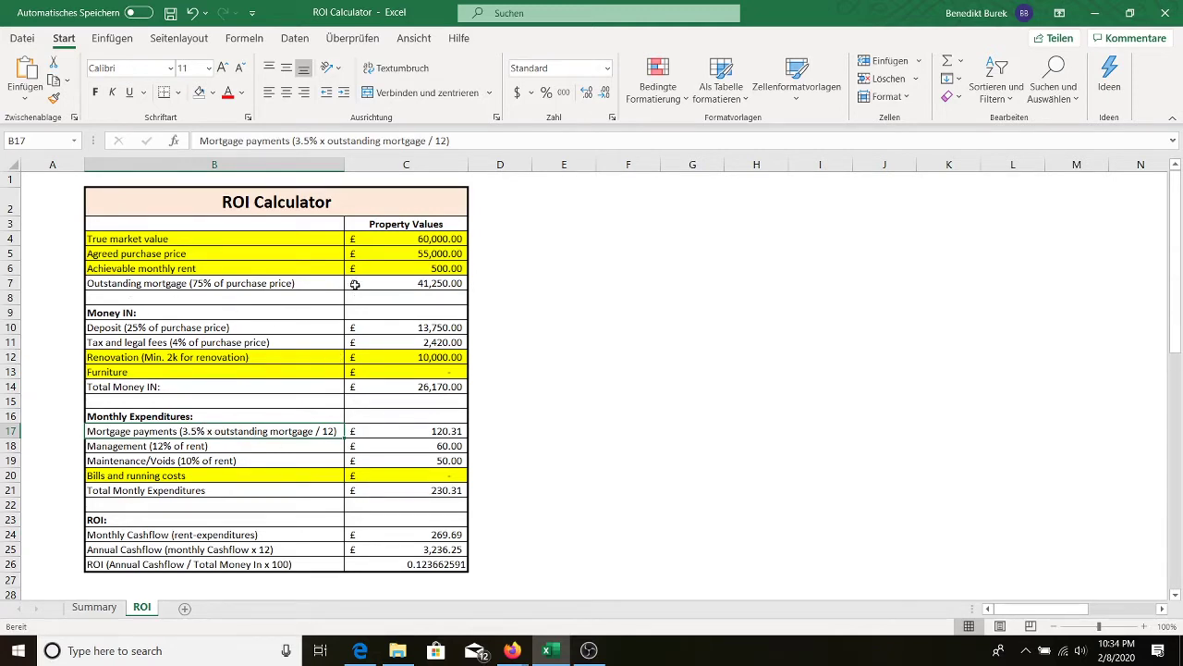
click(382, 427)
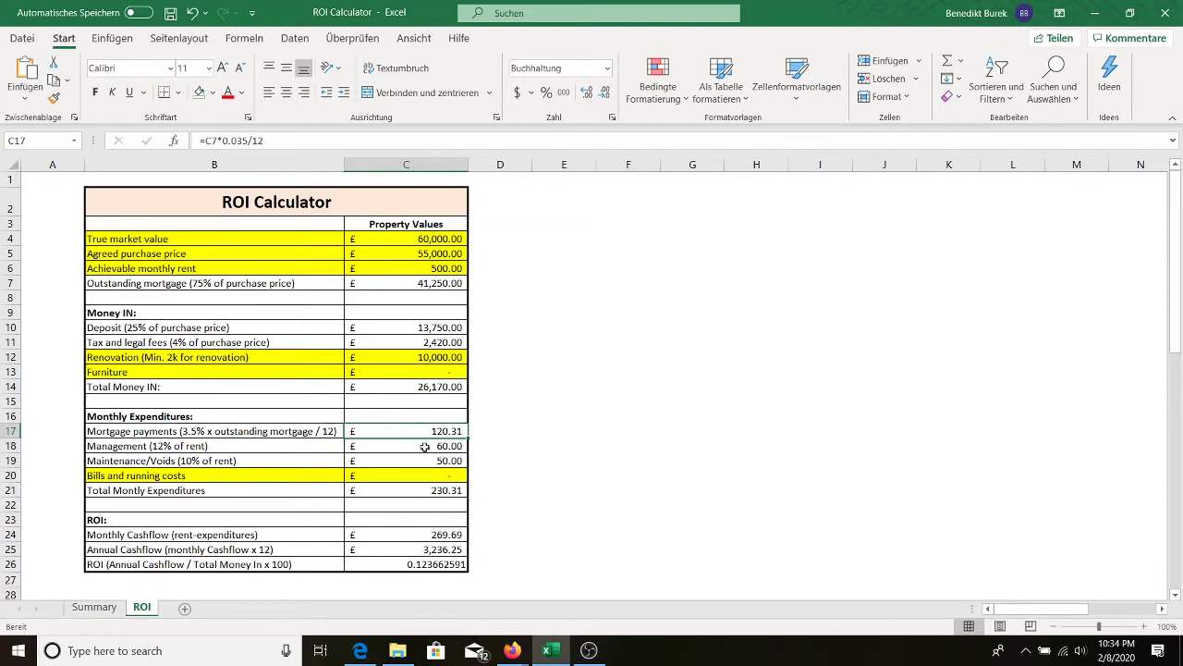
Review how Total Monthly Expenditures, the achievable monthly rent, Monthly Cashflow and Annual Cashflow build on one another
scroll(389, 445, down, 1)
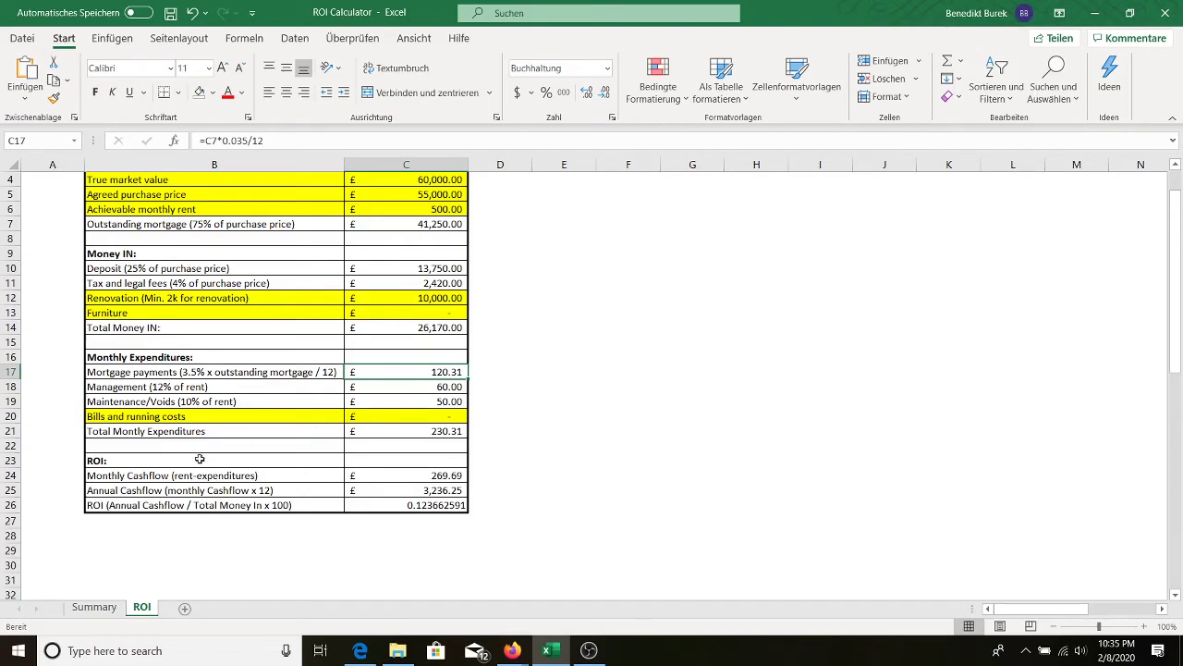
scroll(199, 459, down, 2)
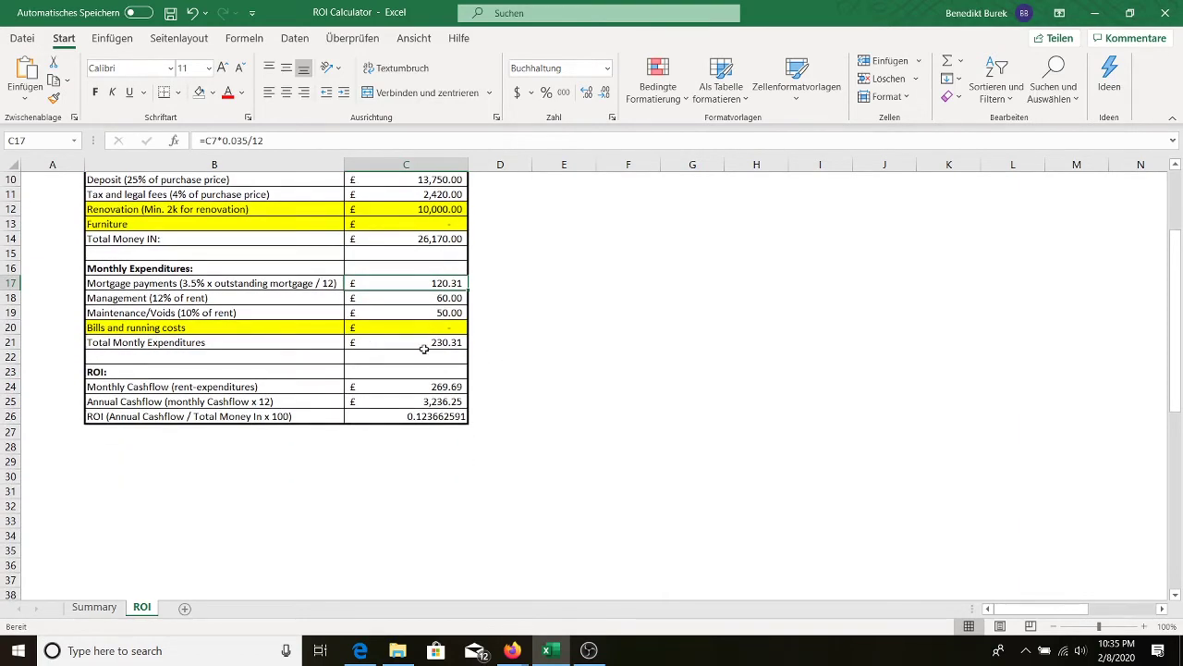
click(424, 349)
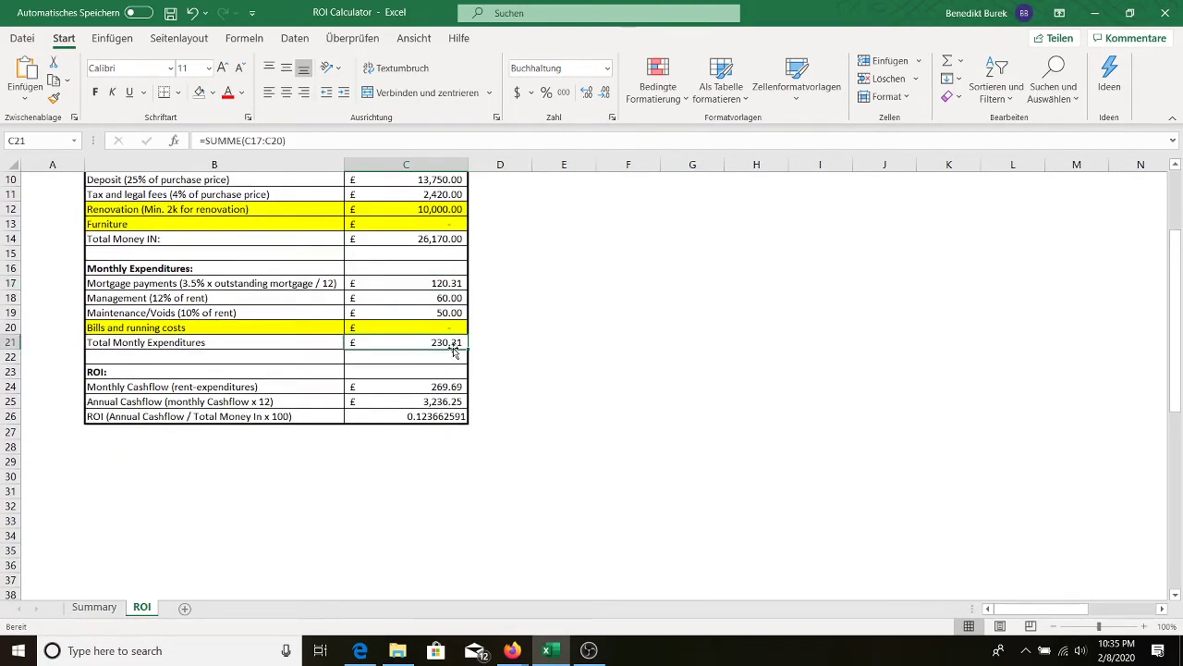
scroll(407, 352, up, 3)
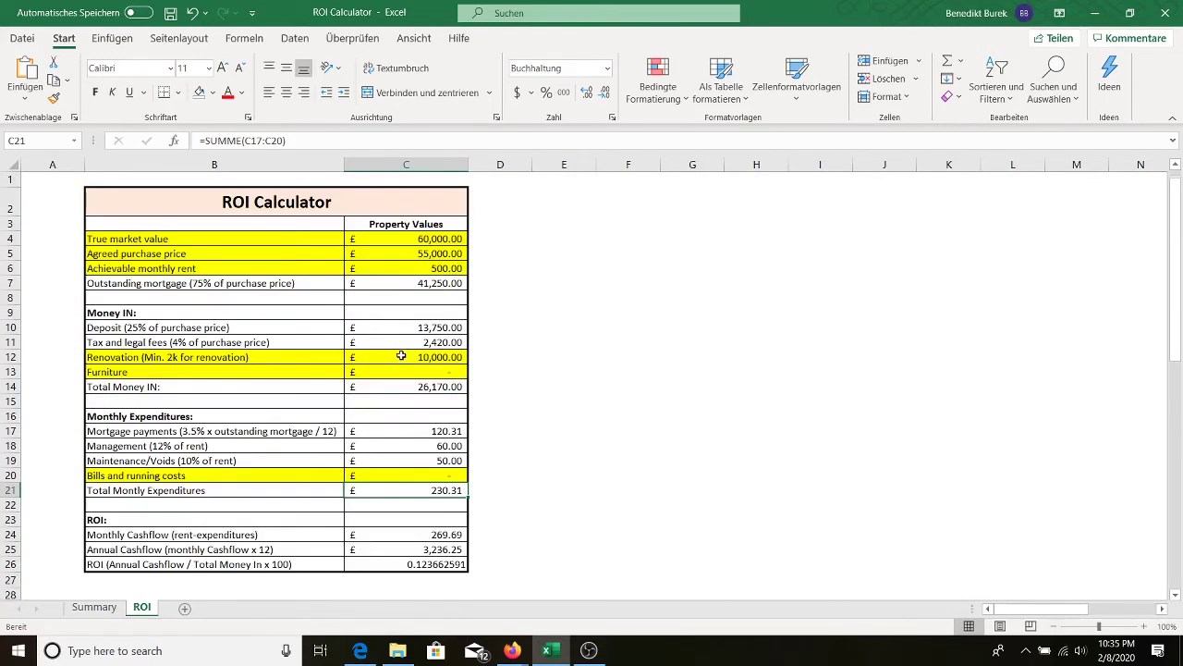
click(405, 265)
scroll(407, 388, down, 2)
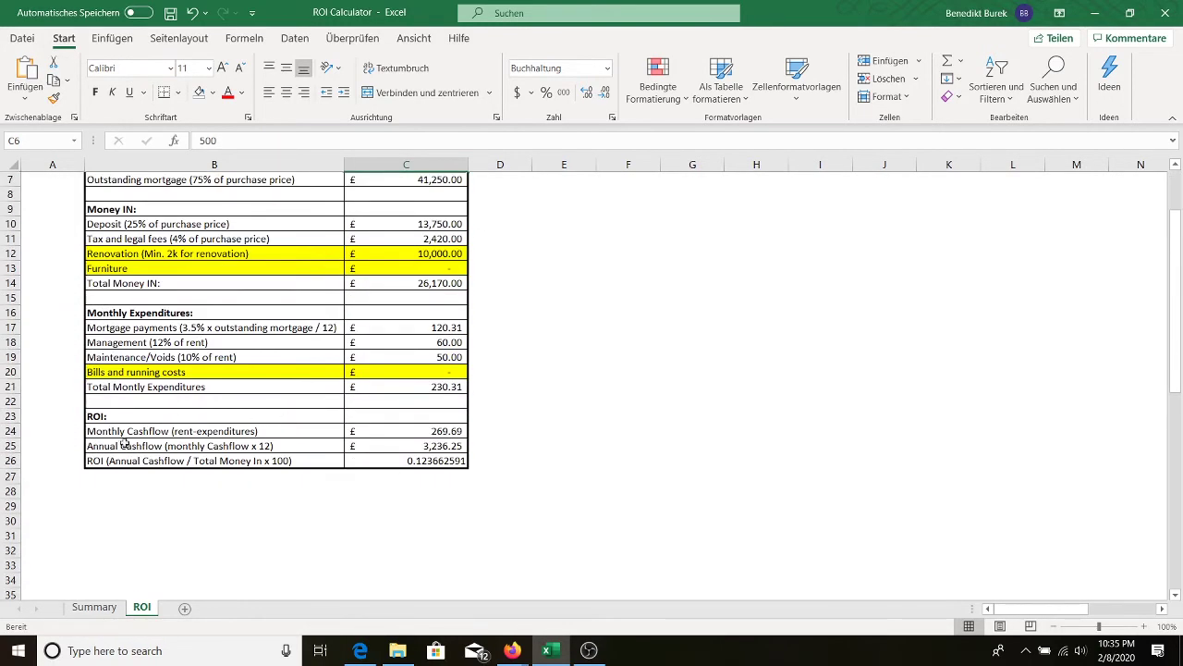
drag(122, 432, 415, 432)
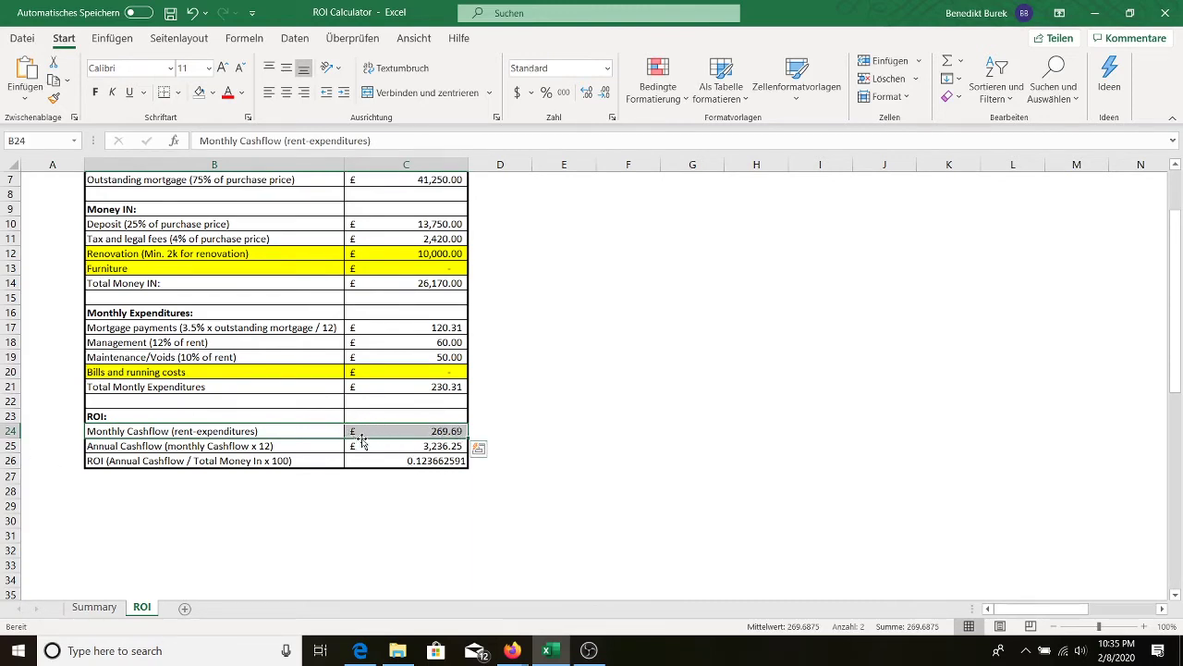
click(394, 446)
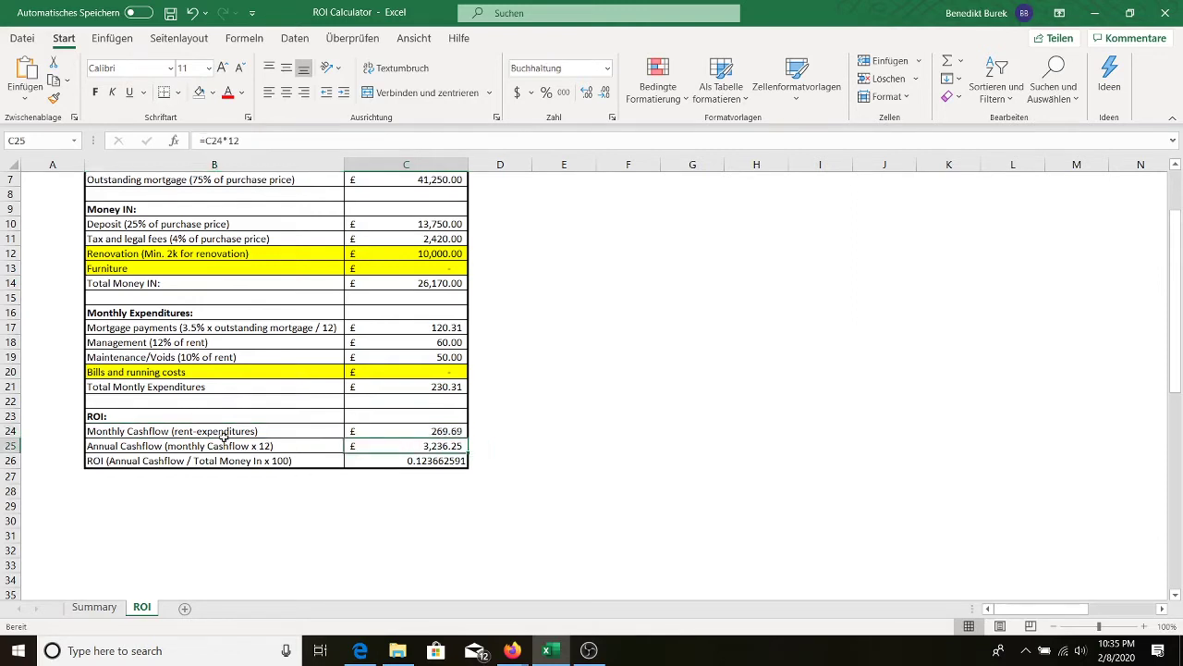
Format the ROI result in C26 as a percentage
click(108, 464)
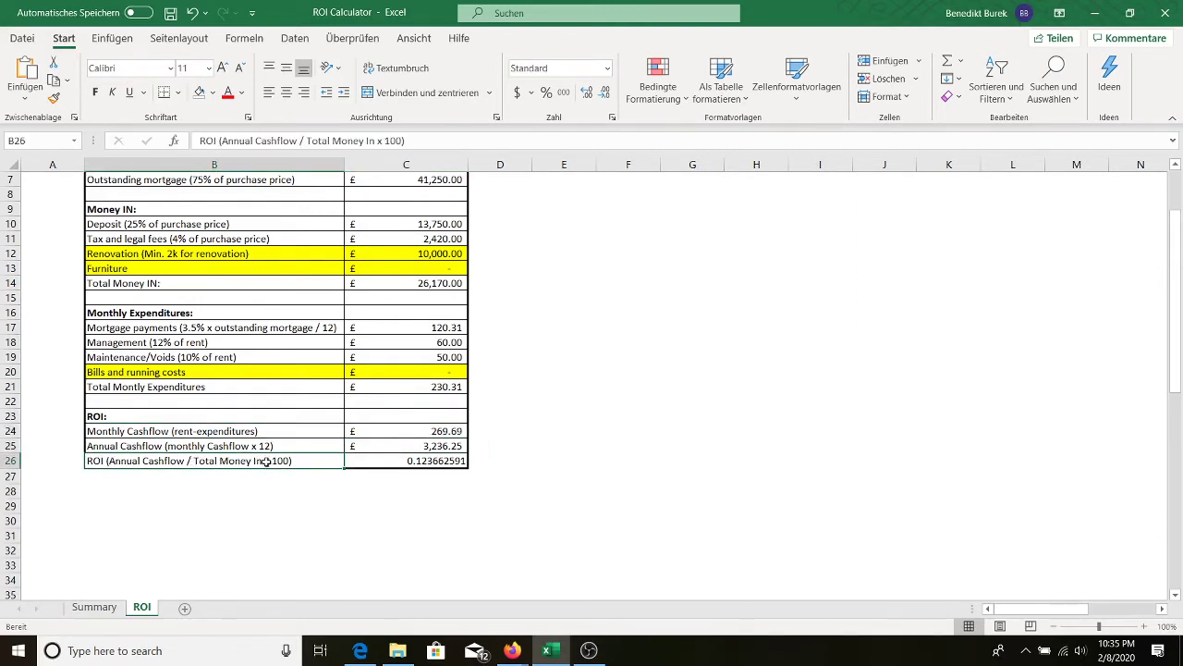
click(393, 462)
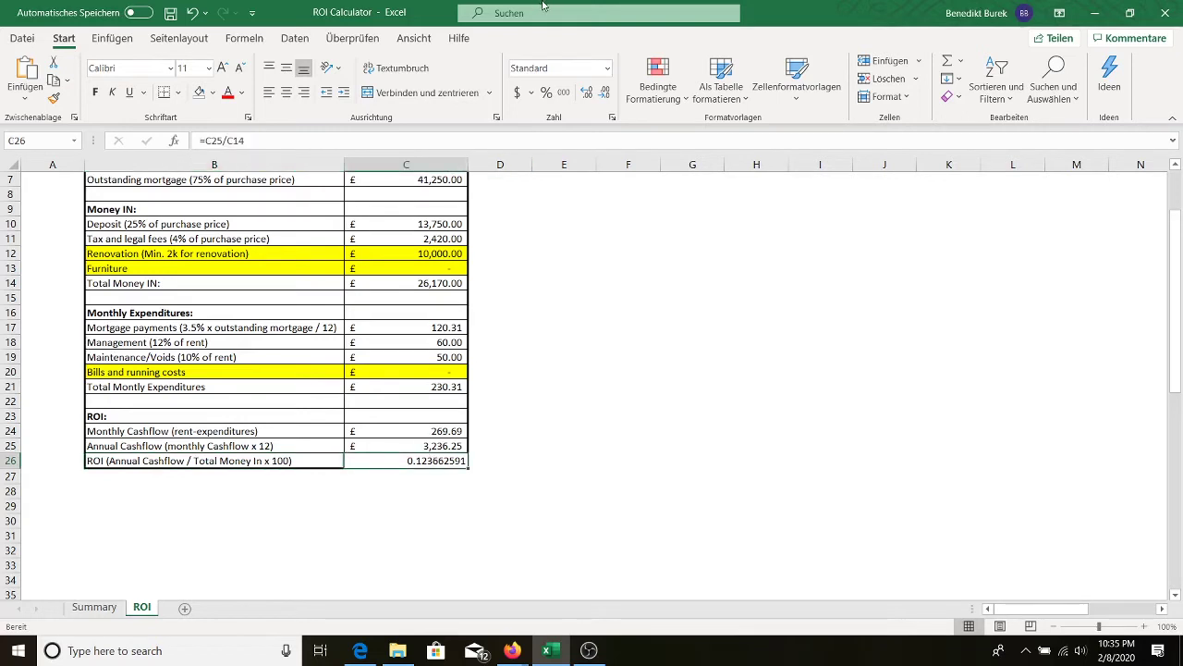
click(547, 92)
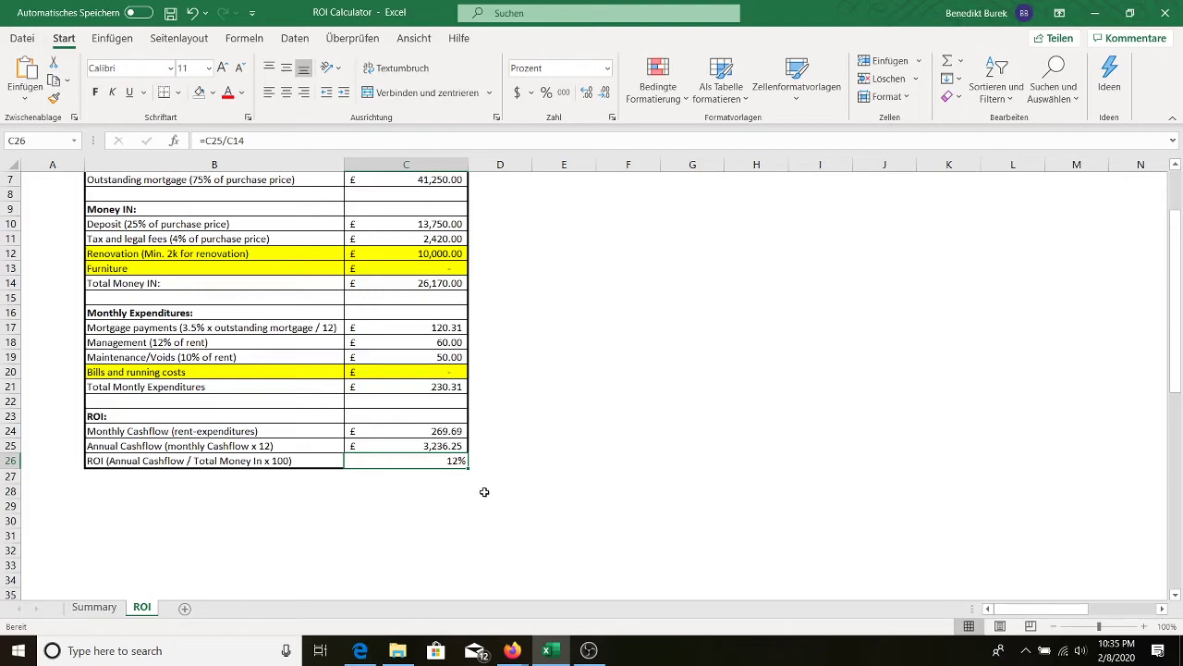
Examine the Renovation row in the calculator and compare it with the ROI result and its formula
scroll(298, 360, up, 3)
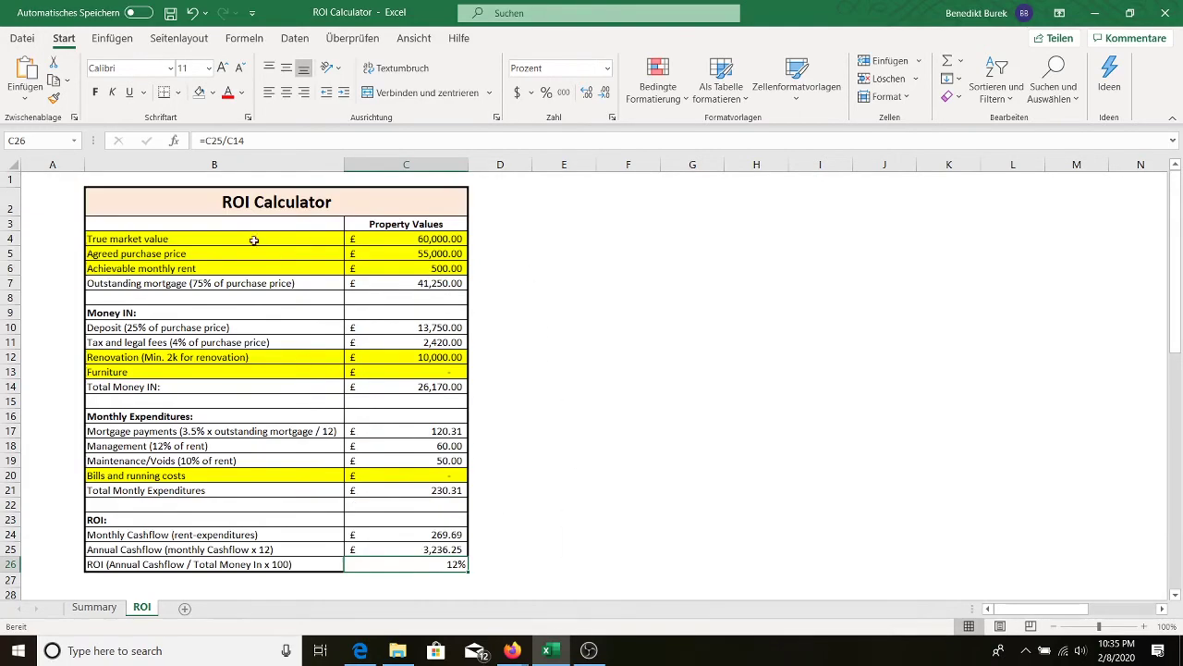
scroll(392, 525, down, 1)
scroll(262, 461, up, 1)
click(162, 357)
drag(331, 355, 434, 361)
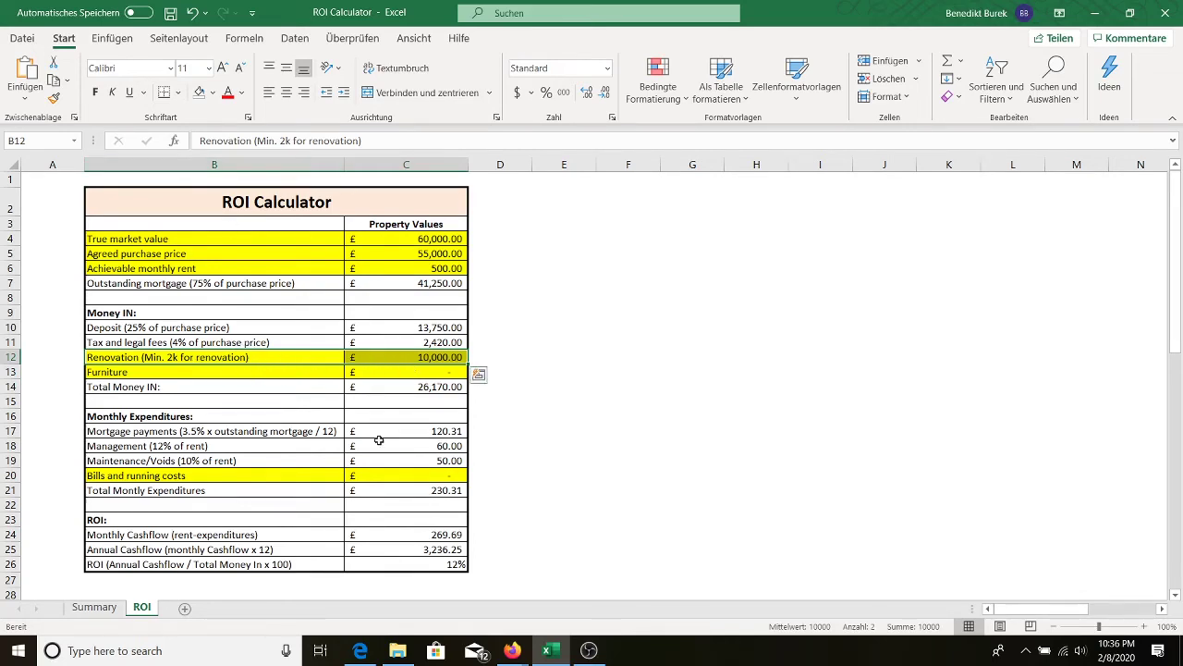
click(396, 565)
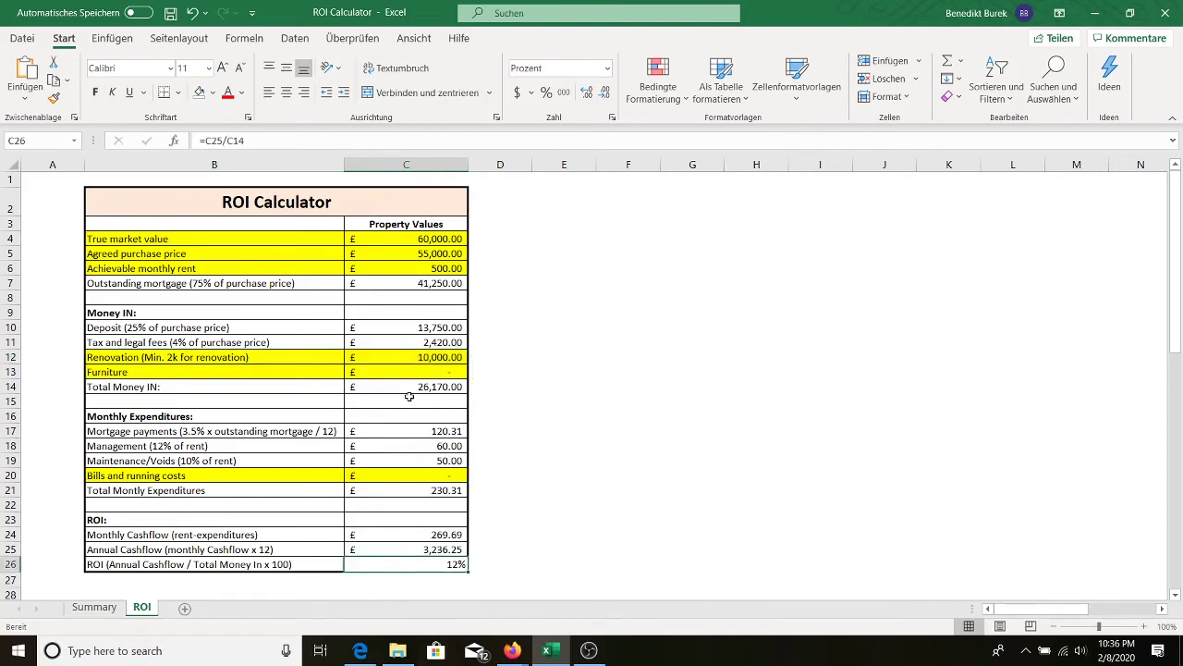
Set the agreed purchase price in C5 to 50000 and check the ROI result in C26
click(397, 254)
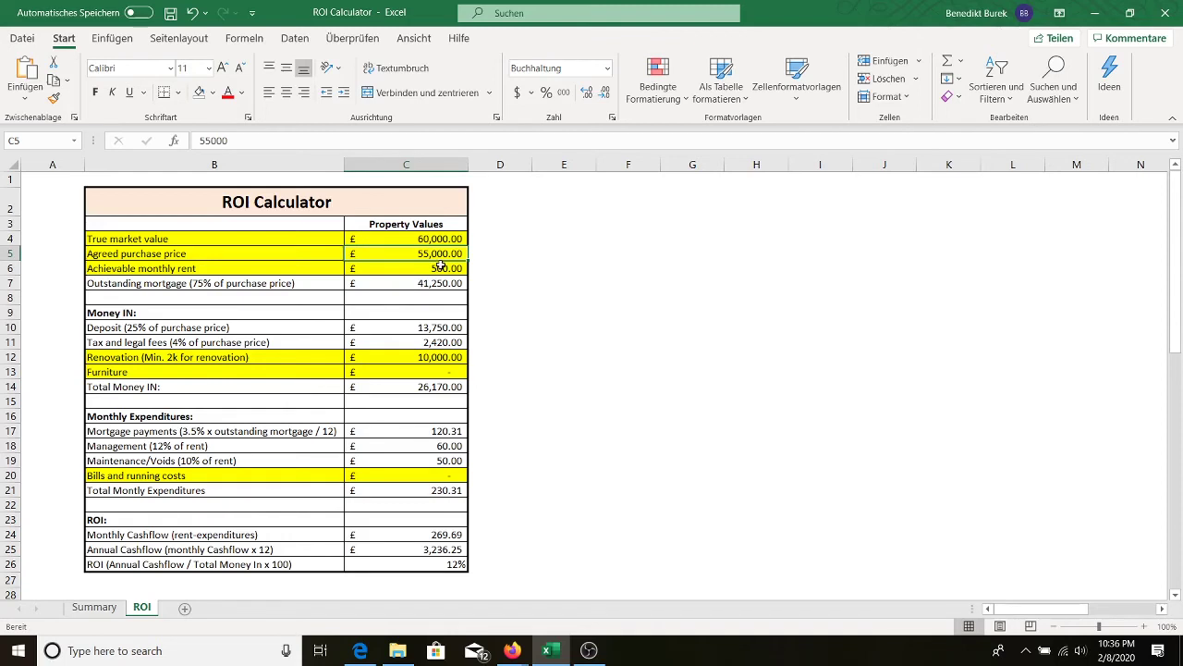
text(50000)
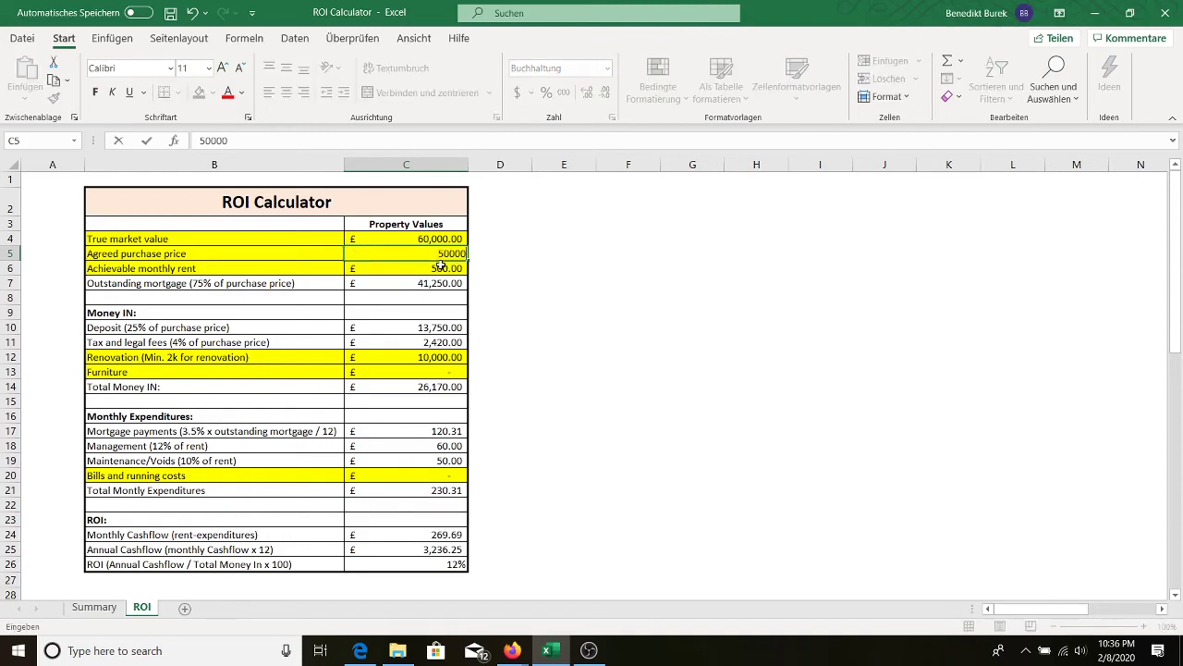
key(Return)
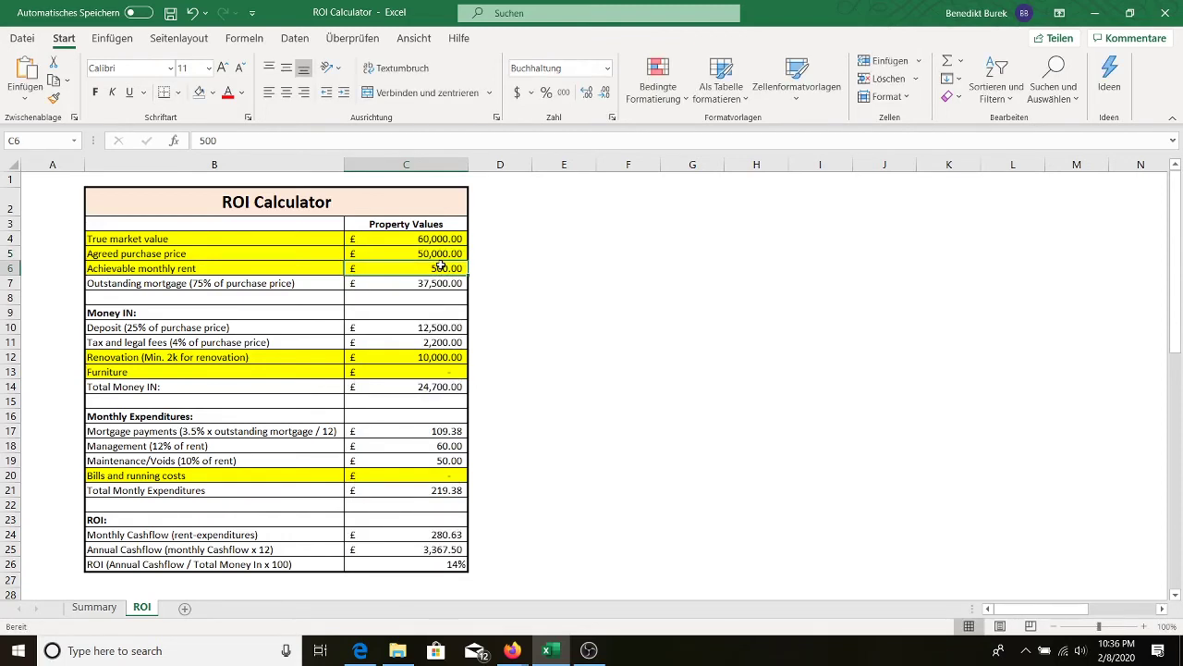
click(456, 564)
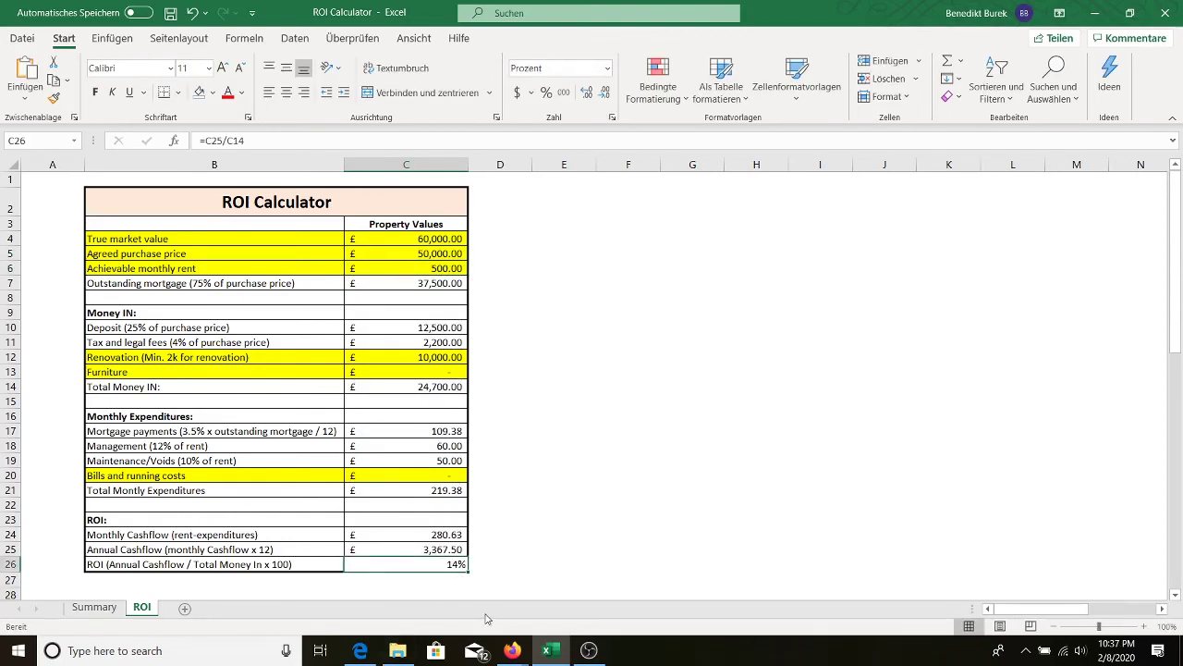
Set the agreed purchase price in C5 back to 55000
click(420, 252)
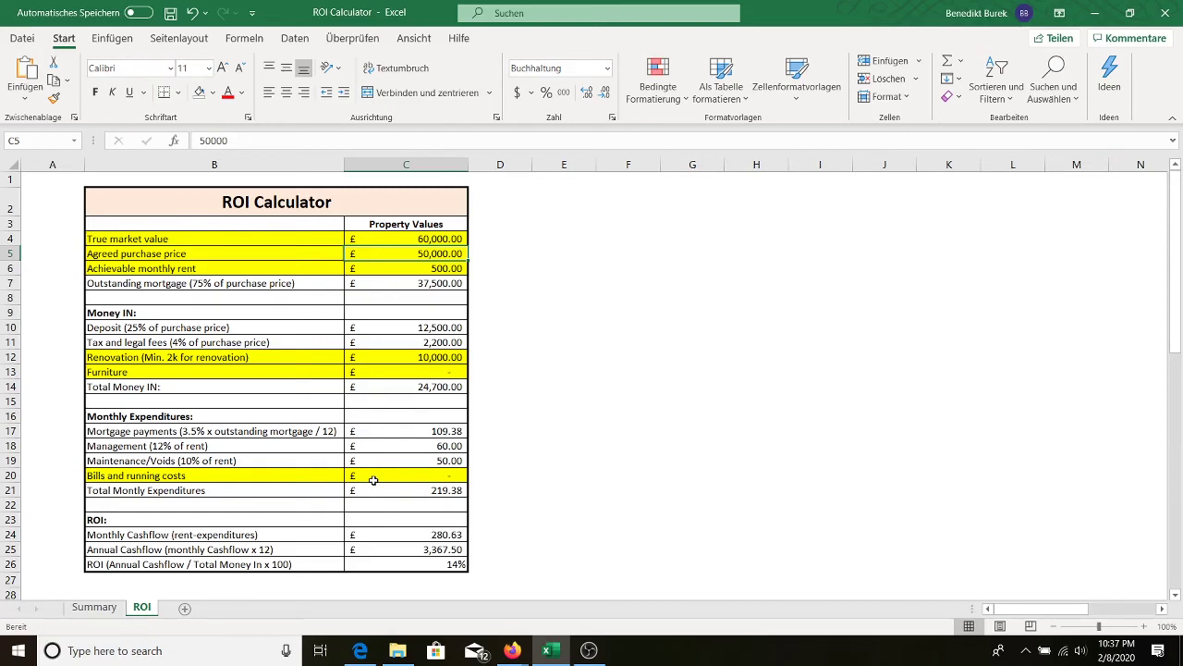
text(50)
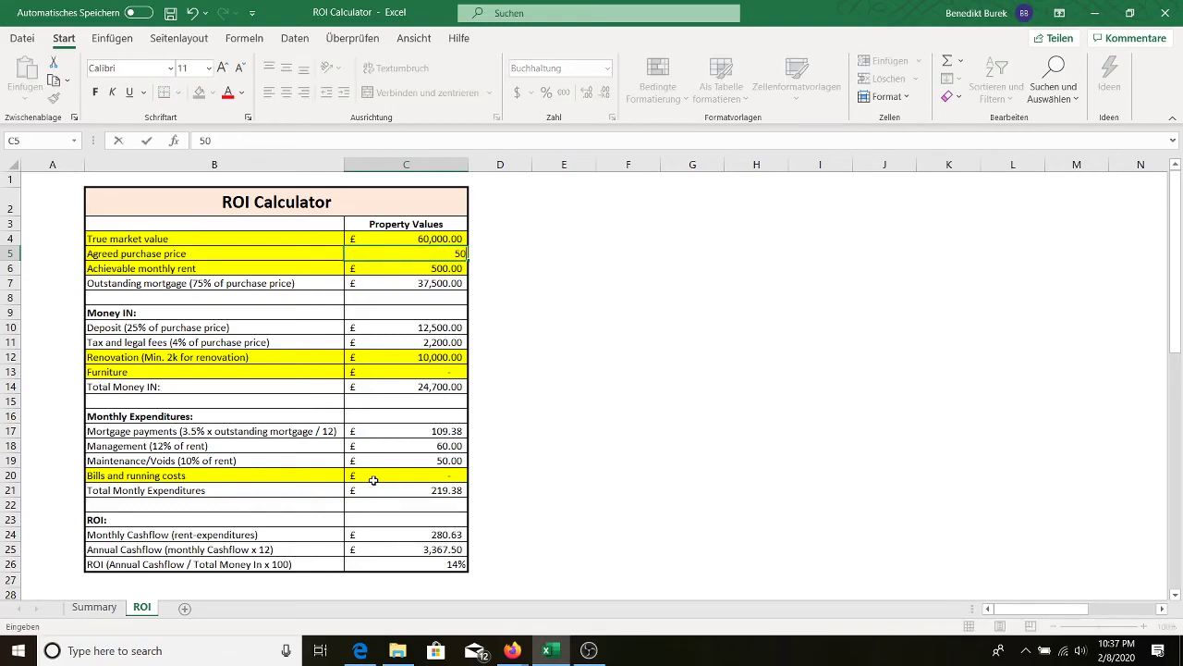
text(5,0000)
key(Return)
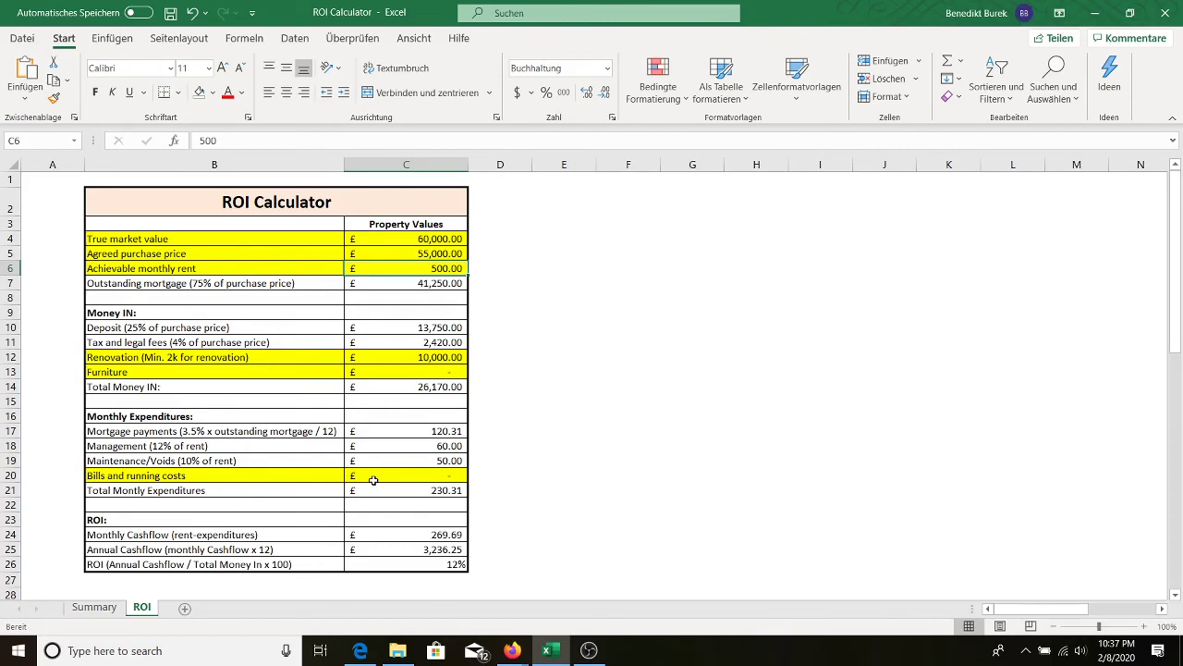